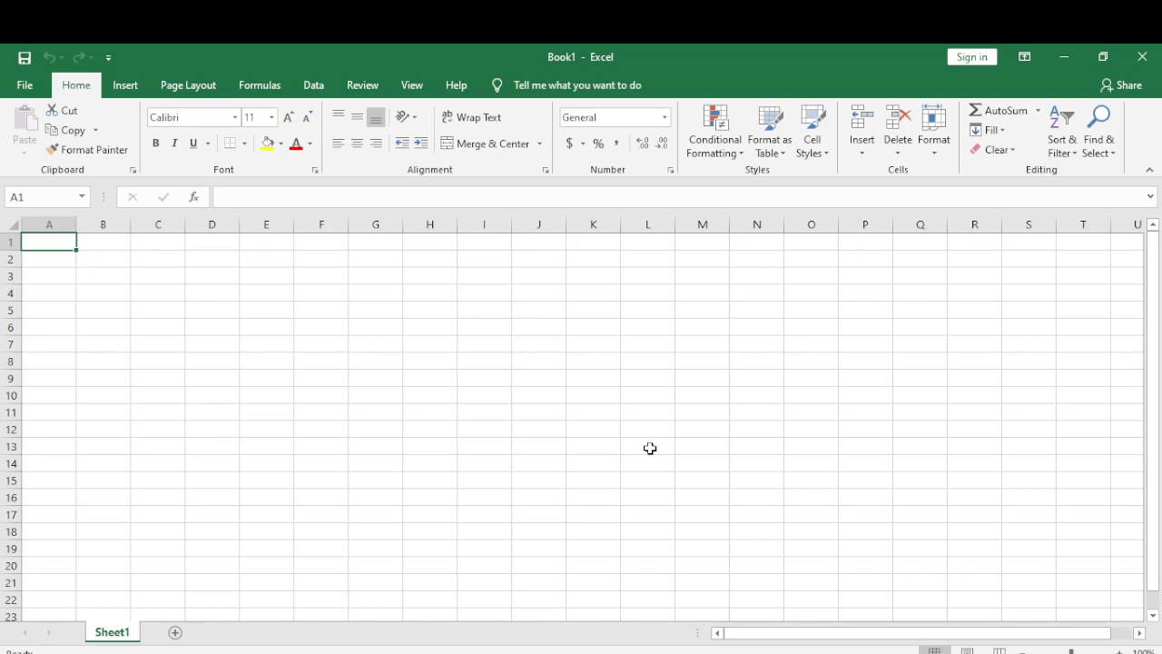
- Enter the title "Kaung Myat Shopping Center" in cell A1
type("Ka")
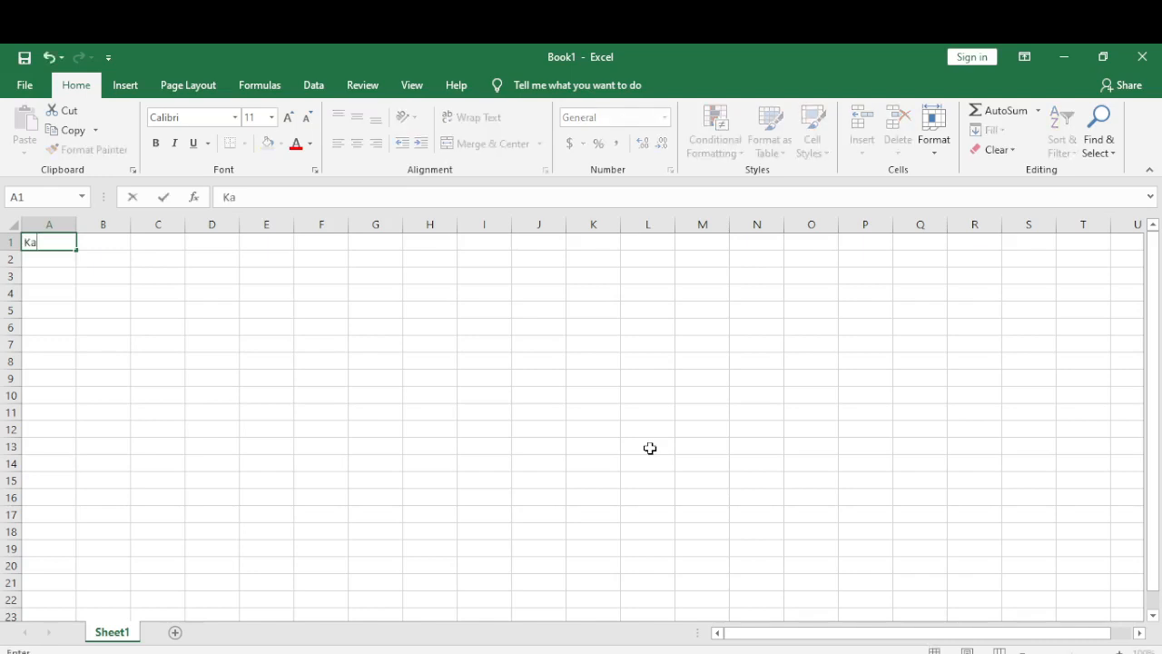
type("ung Myat")
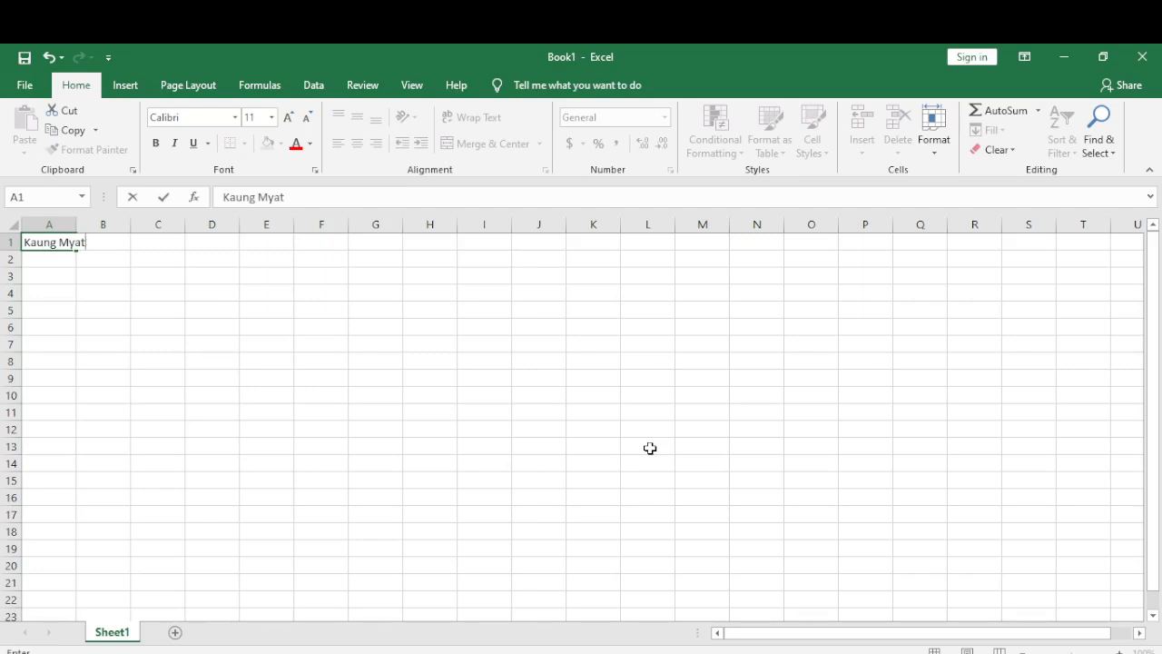
type("s")
key("BackSpace")
type("Shwe")
key("BackSpace")
key("BackSpace")
type("opping Center")
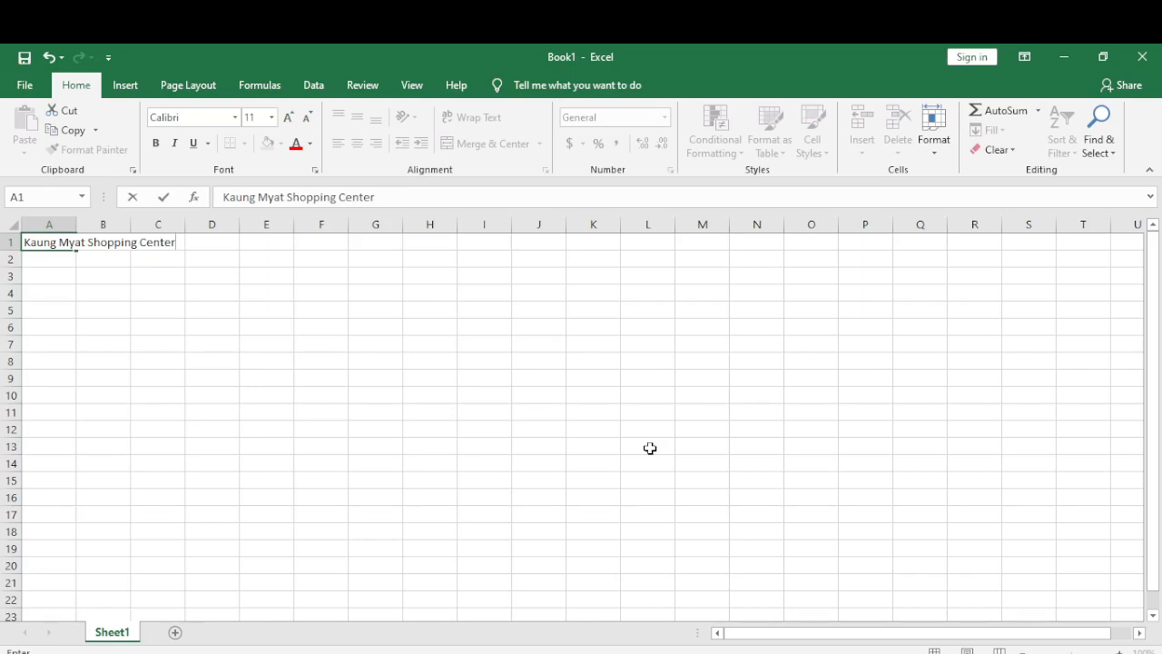
key("Return")
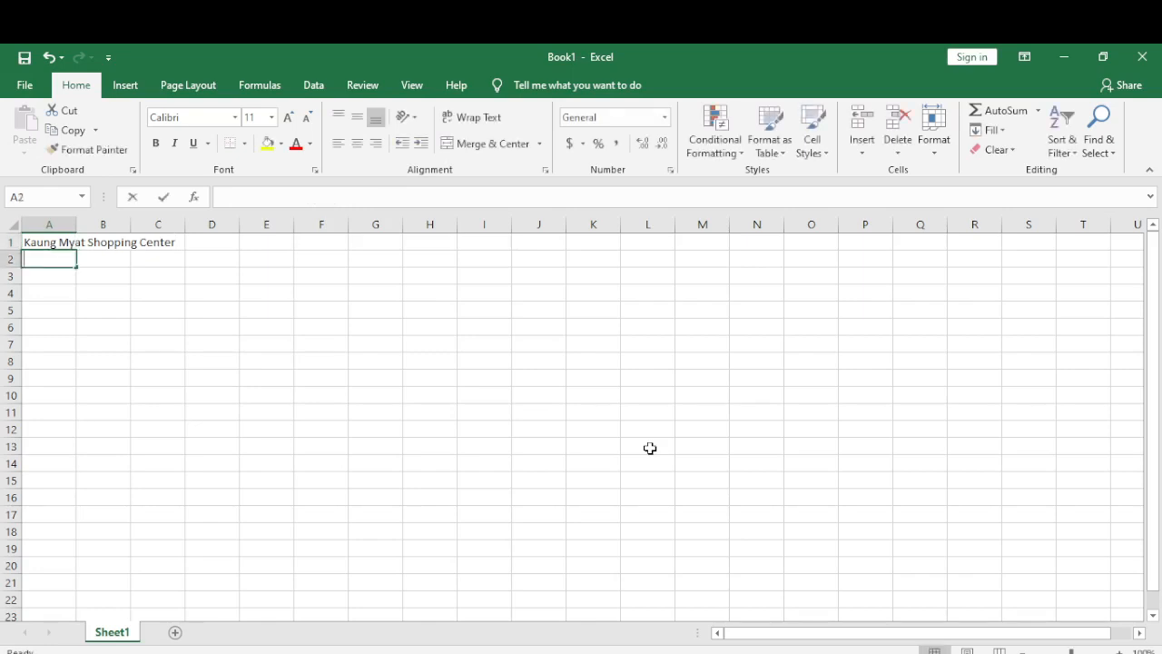
- Enter the column headings "No" in A2 and "Name" in B2
type("No")
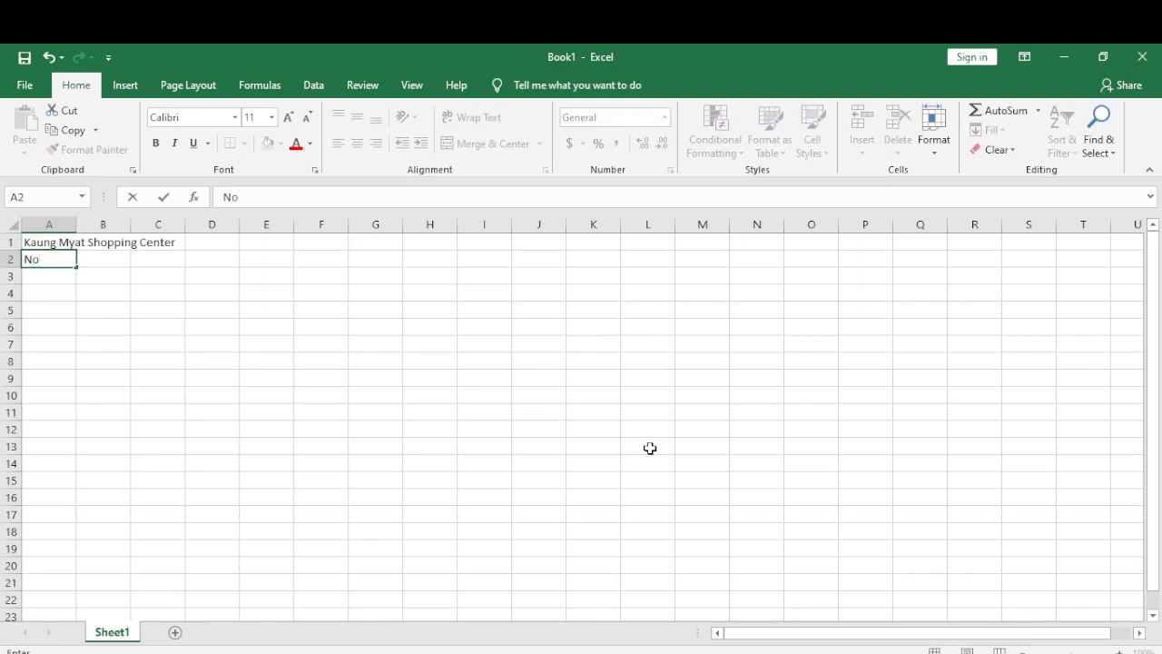
key("Tab")
type("No")
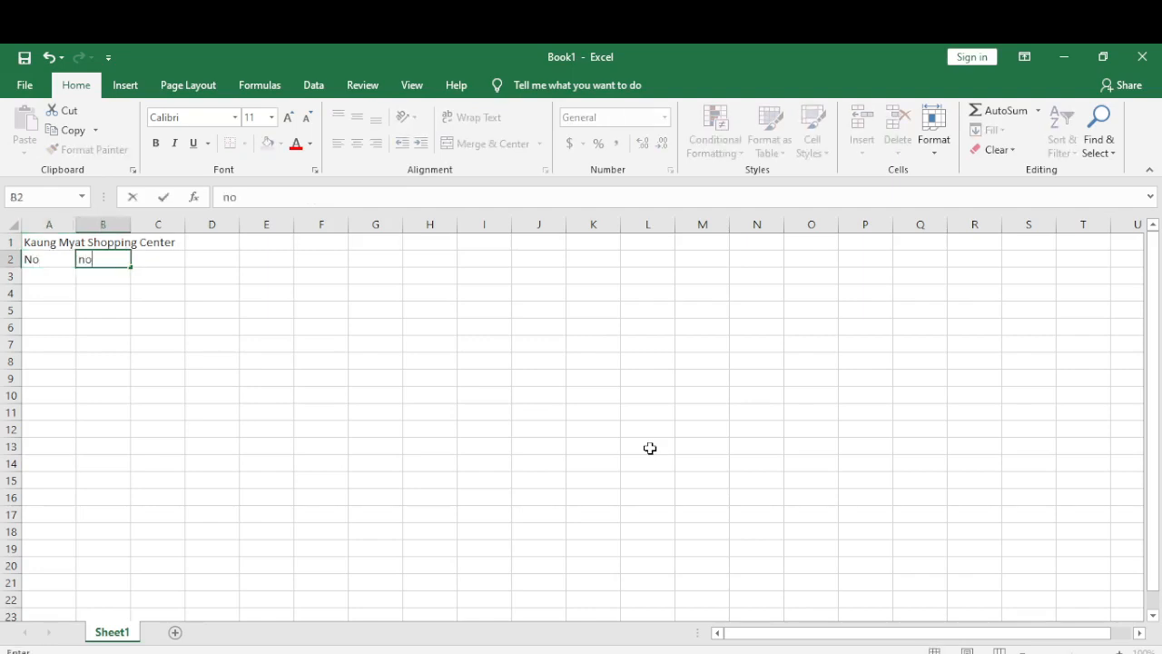
key("BackSpace")
key("BackSpace")
type("No")
key("BackSpace")
type("ame")
key("Tab")
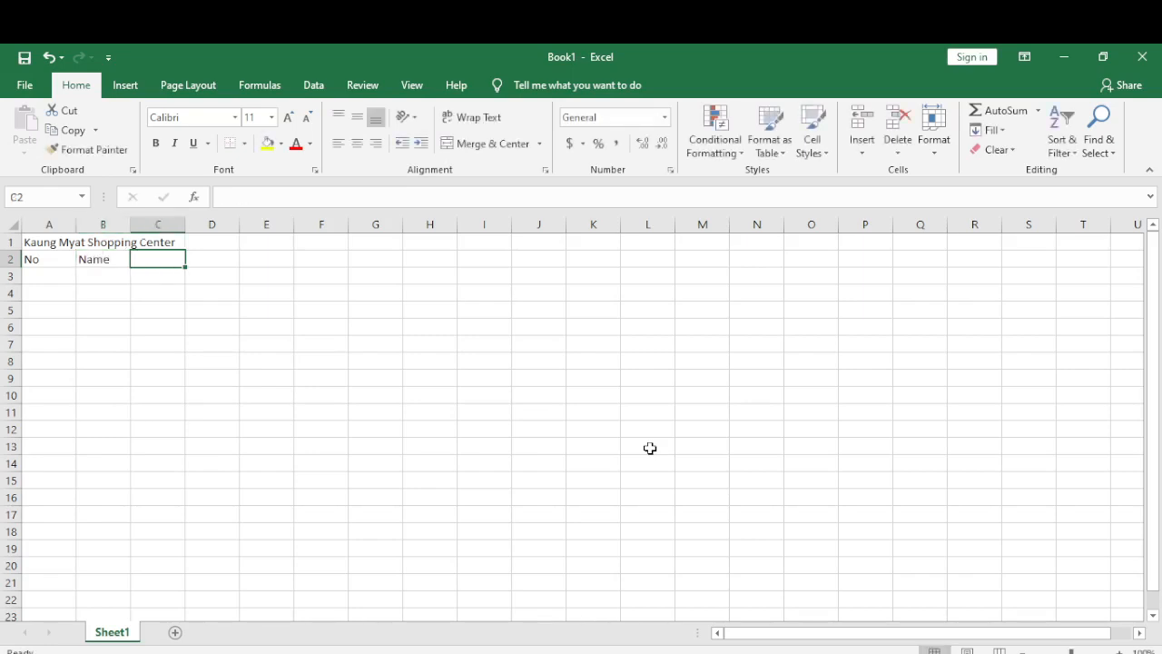
- Enter the column headings "Quantities" in C2 and "Remark" in D2
type("Quan")
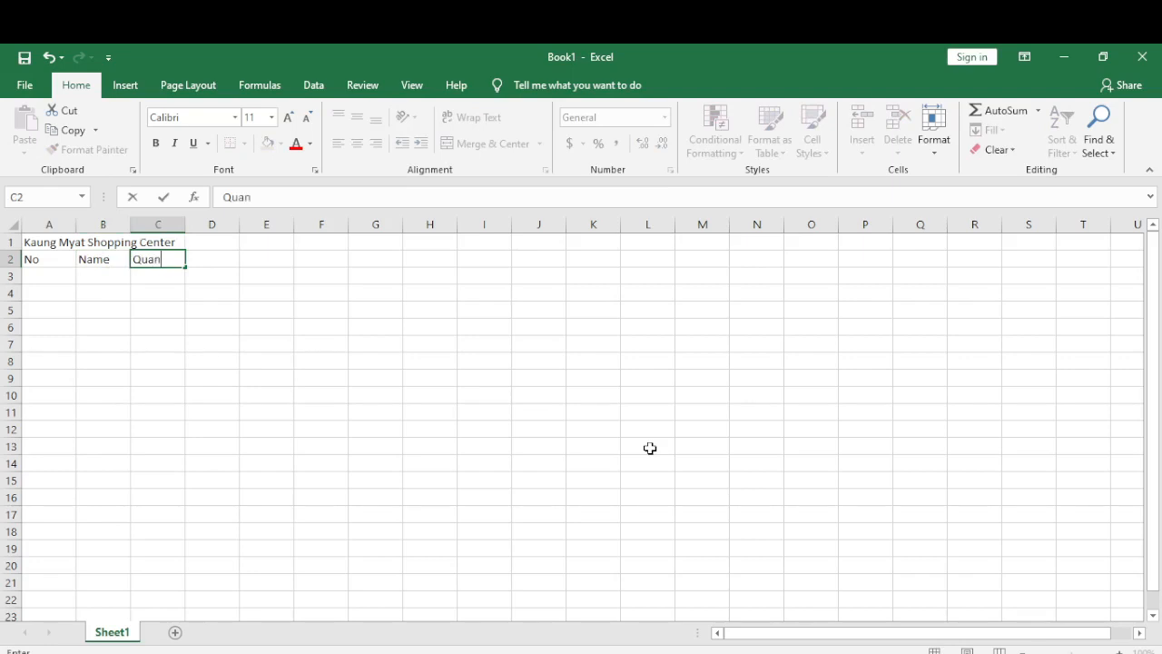
type("ii")
key("BackSpace")
key("BackSpace")
type("tities")
key("Tab")
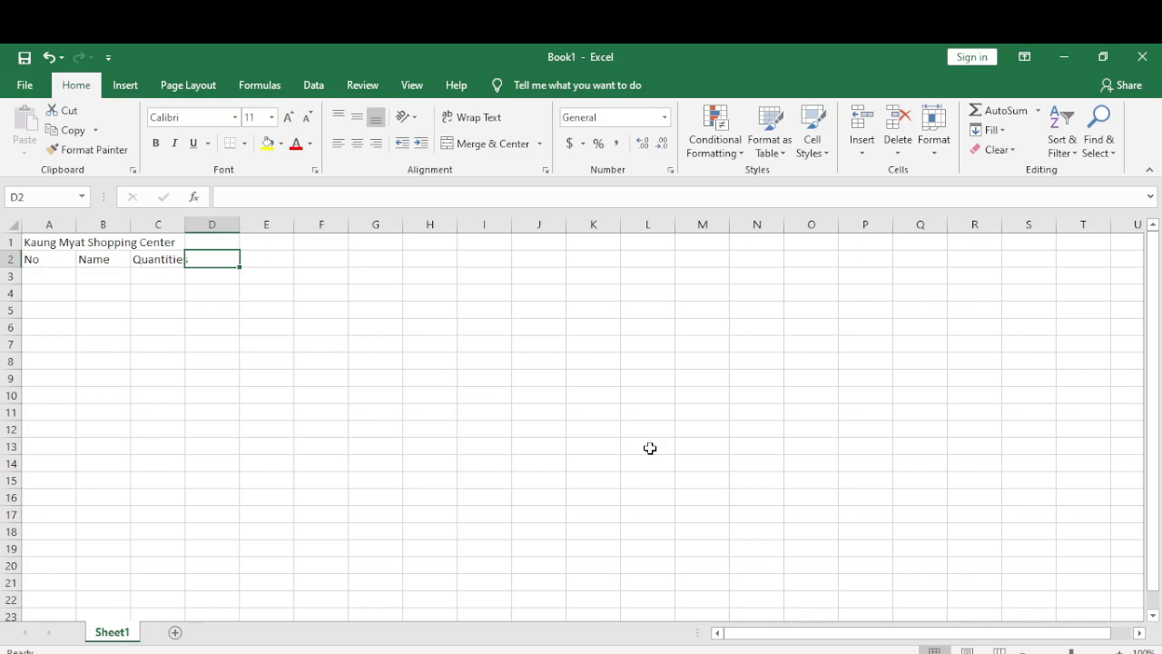
type("Re")
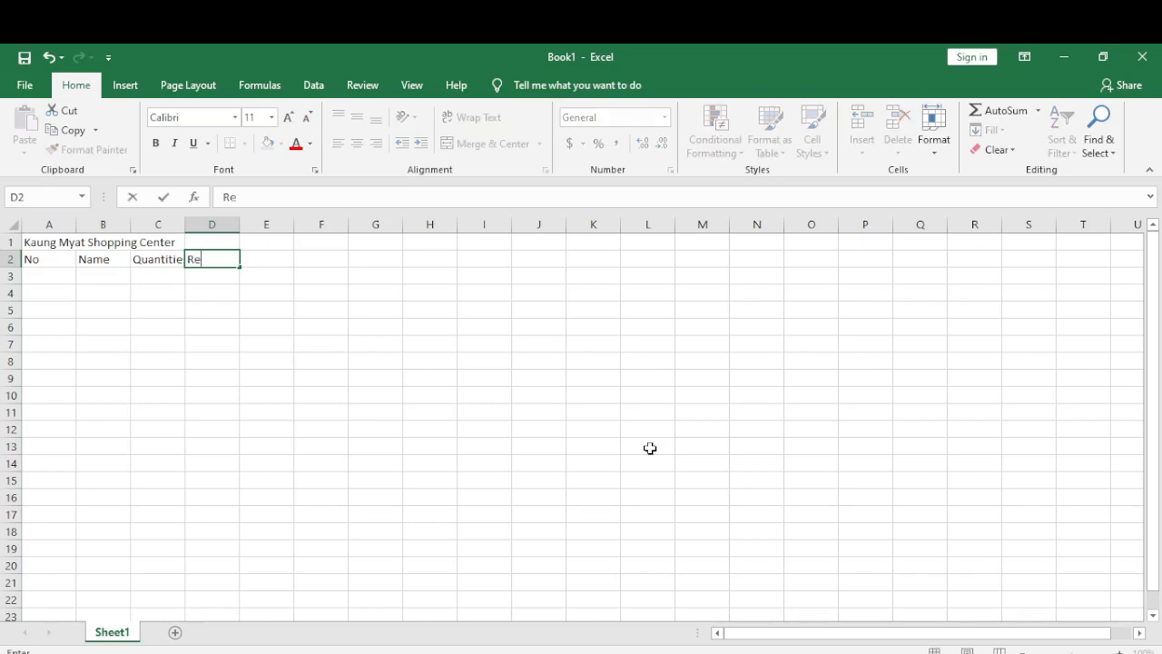
type("mark")
- Number the rows under "No" by entering 1 in A3 and filling it as a series through A5
left_click(57, 272)
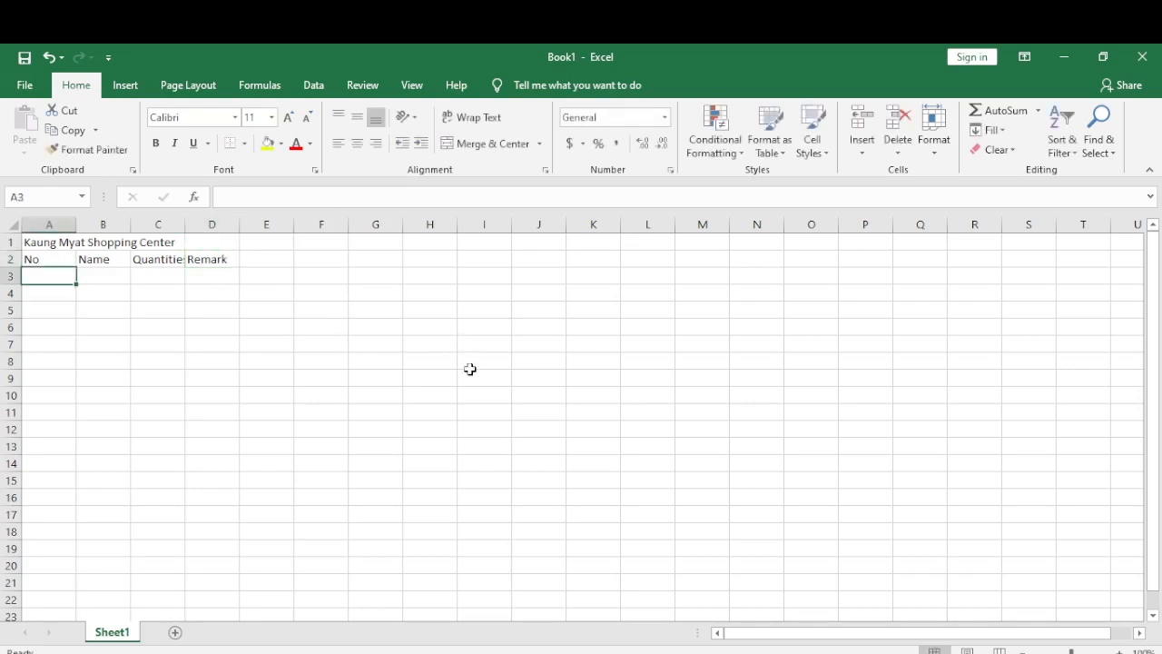
type("1")
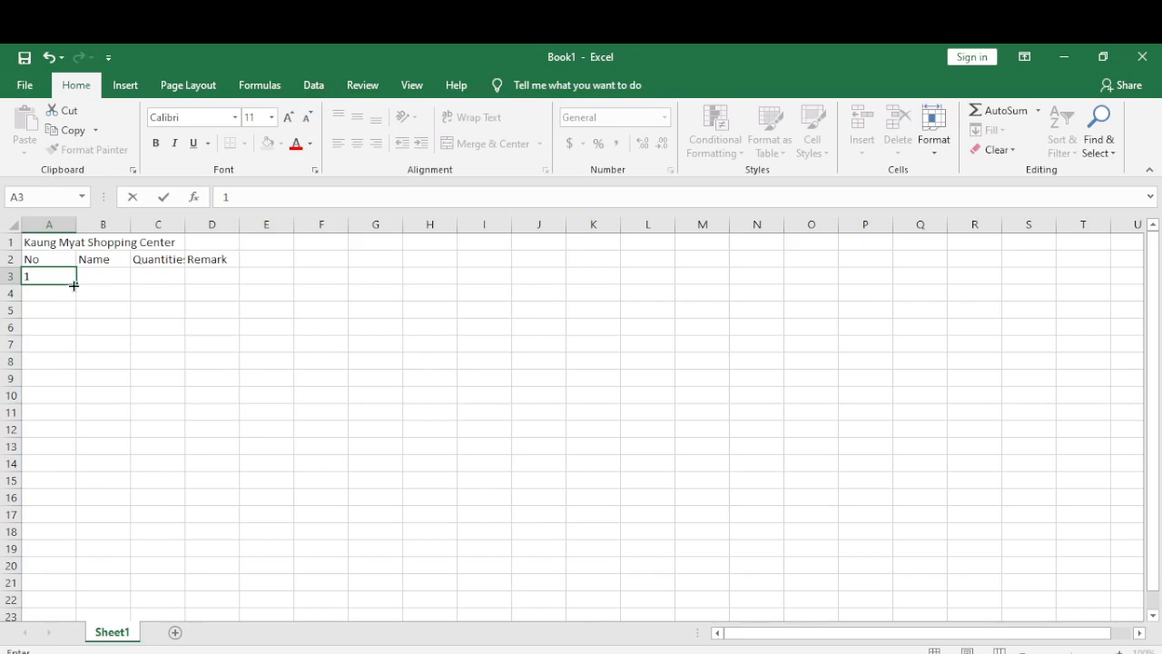
key("ctrl+Return")
left_click_drag(74, 284, 72, 314)
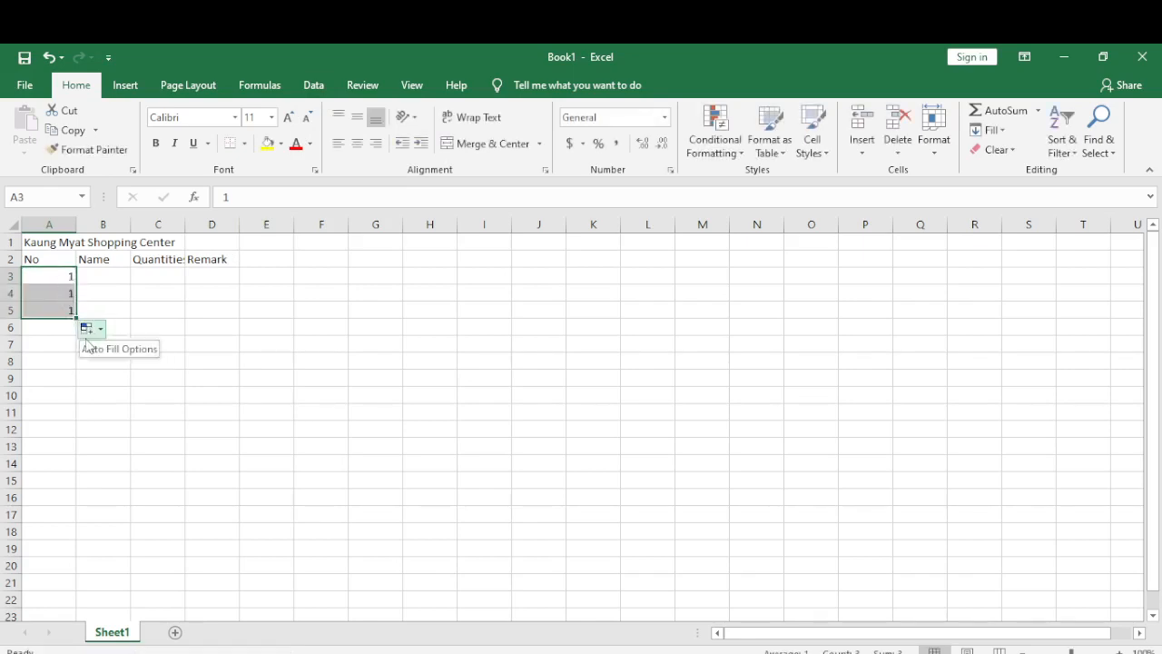
left_click(91, 328)
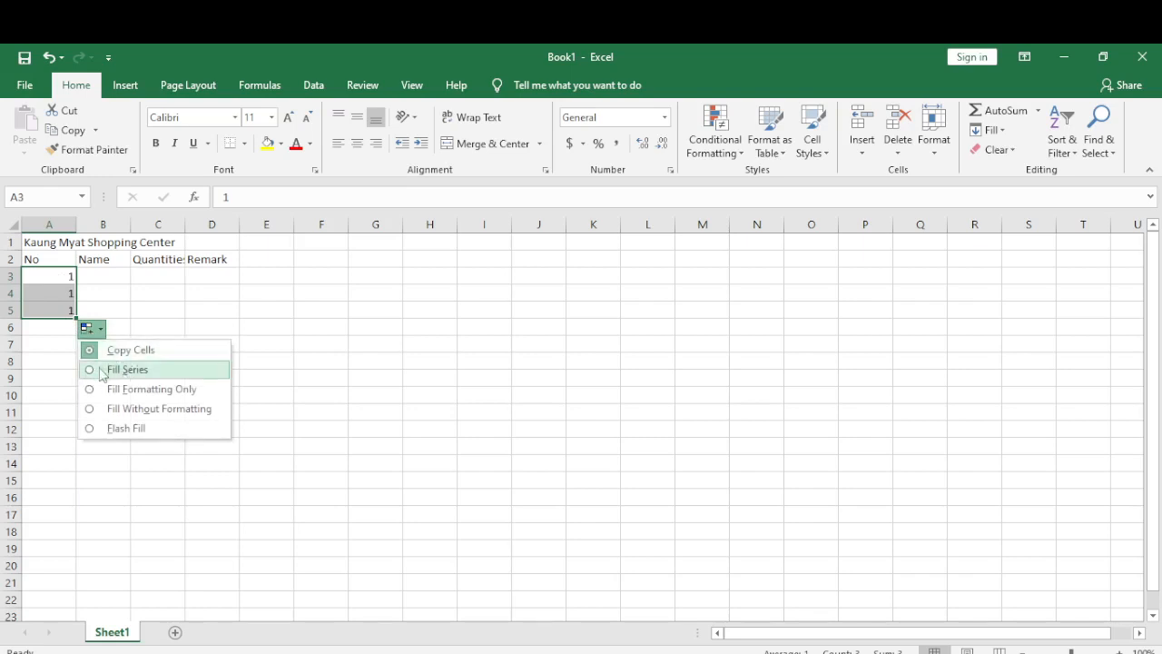
left_click(102, 369)
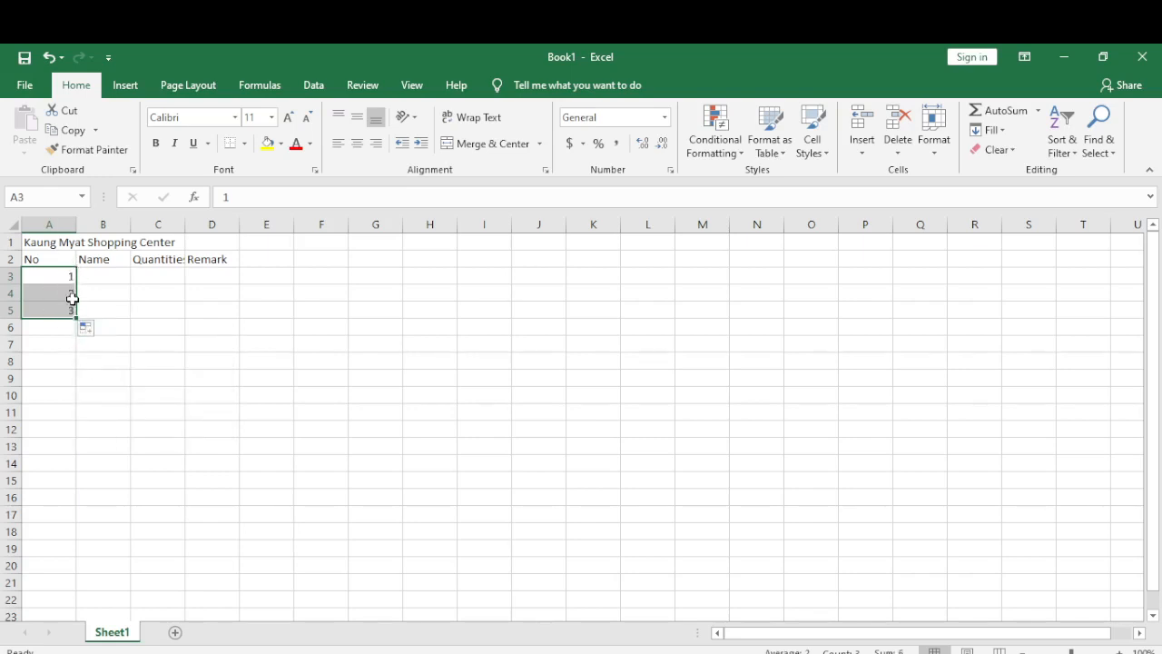
- List the item names "Phone", "Computer" and "ipad" in cells B3 to B5
left_click(89, 277)
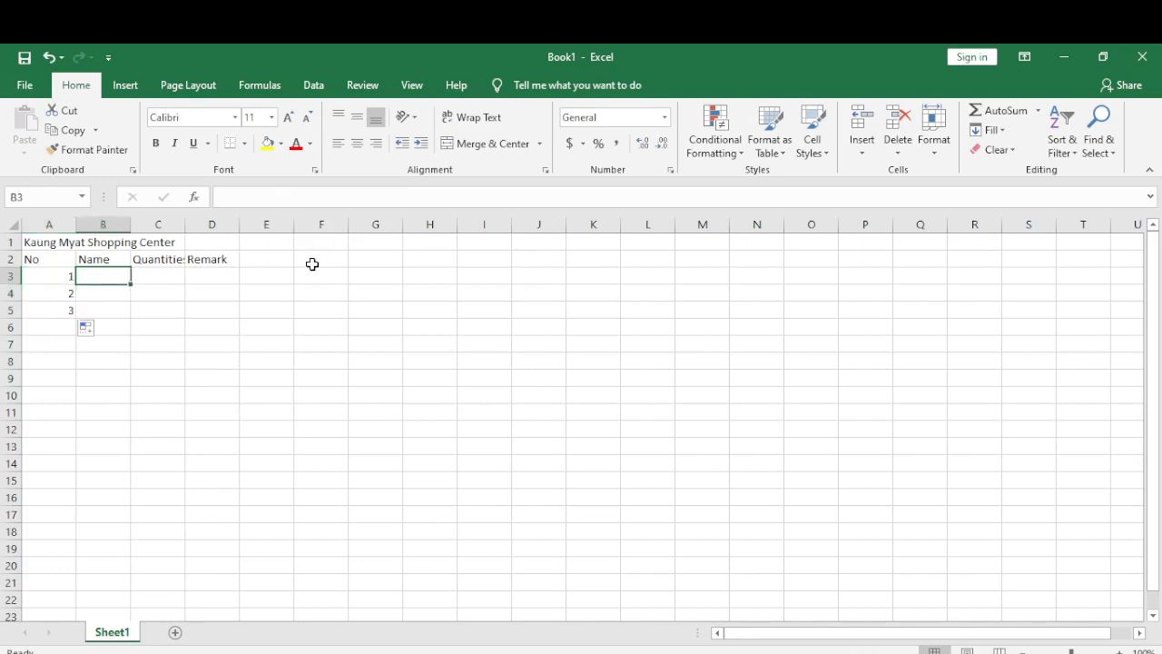
type("Ph")
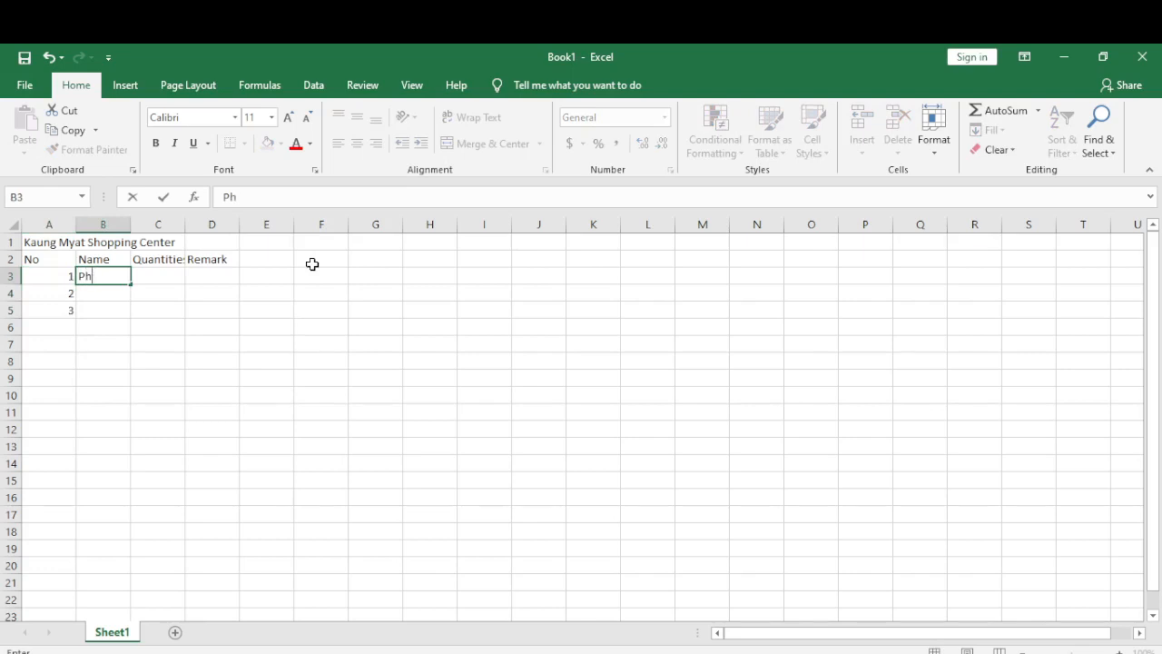
type("one")
key("Return")
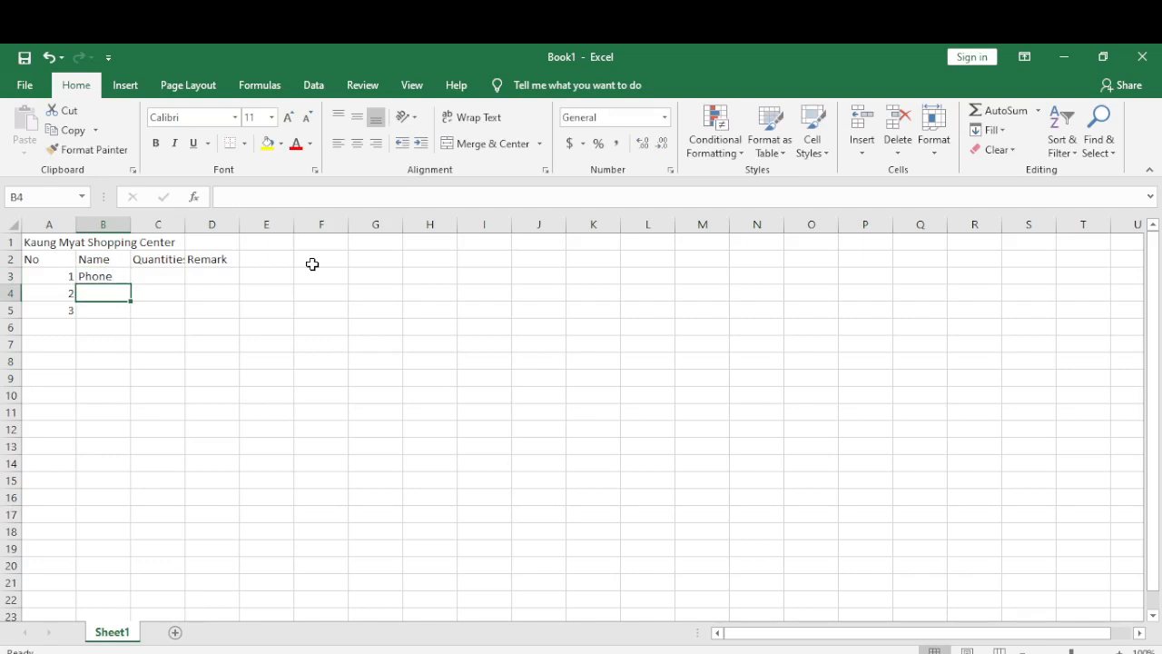
type("Com")
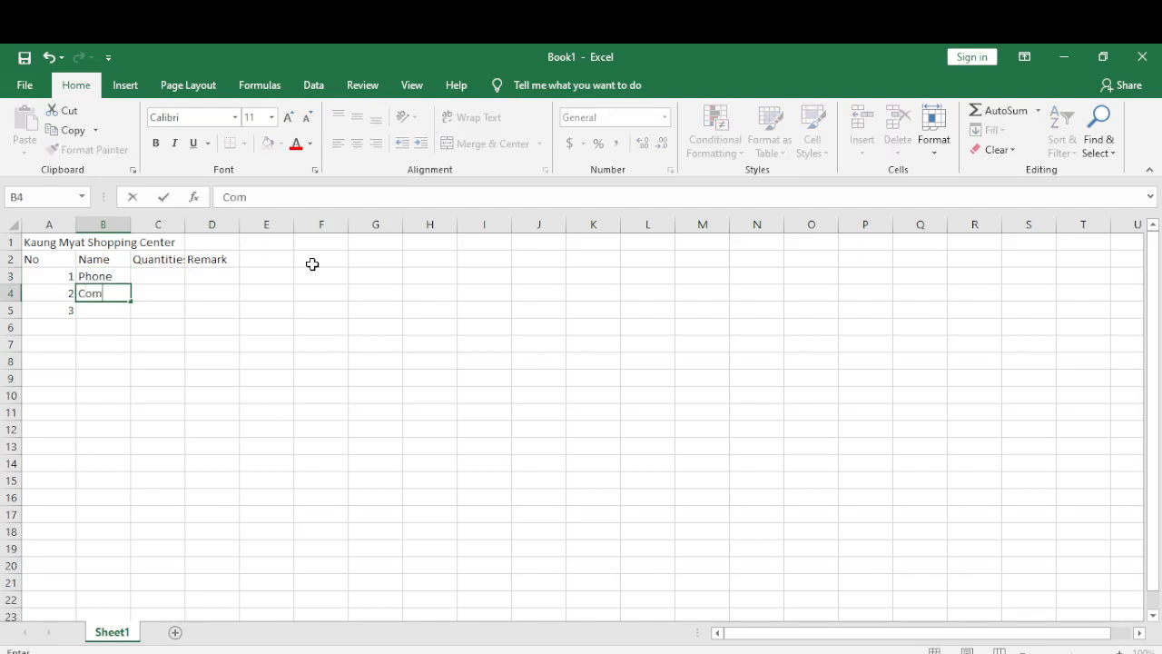
type("puter")
key("Return")
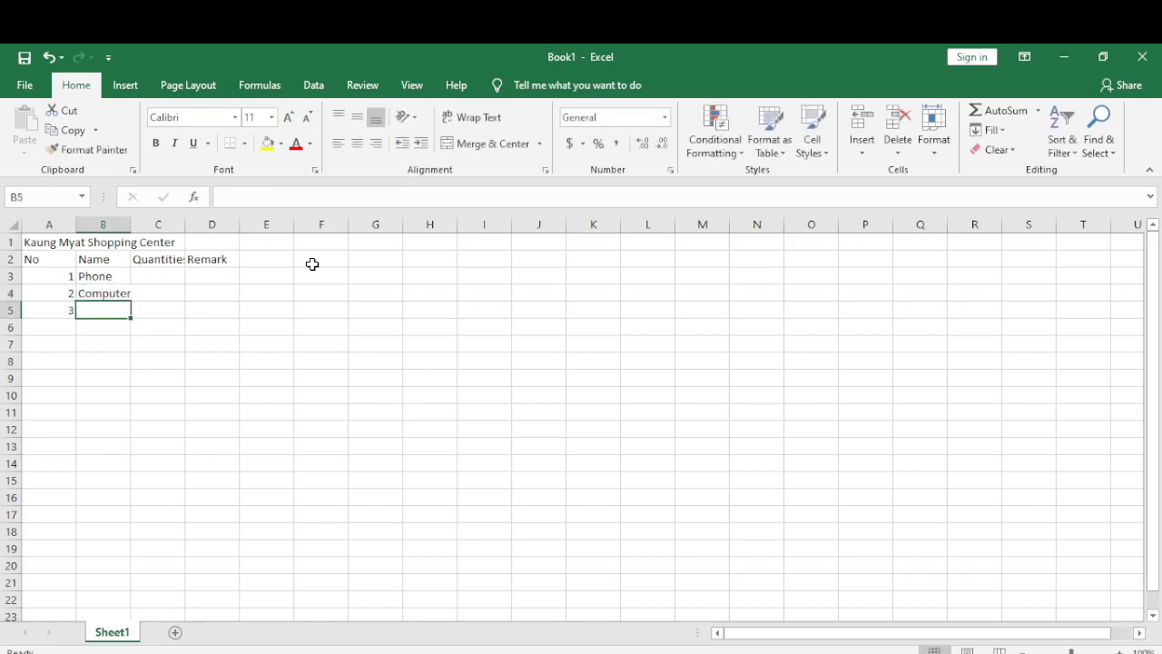
type("i")
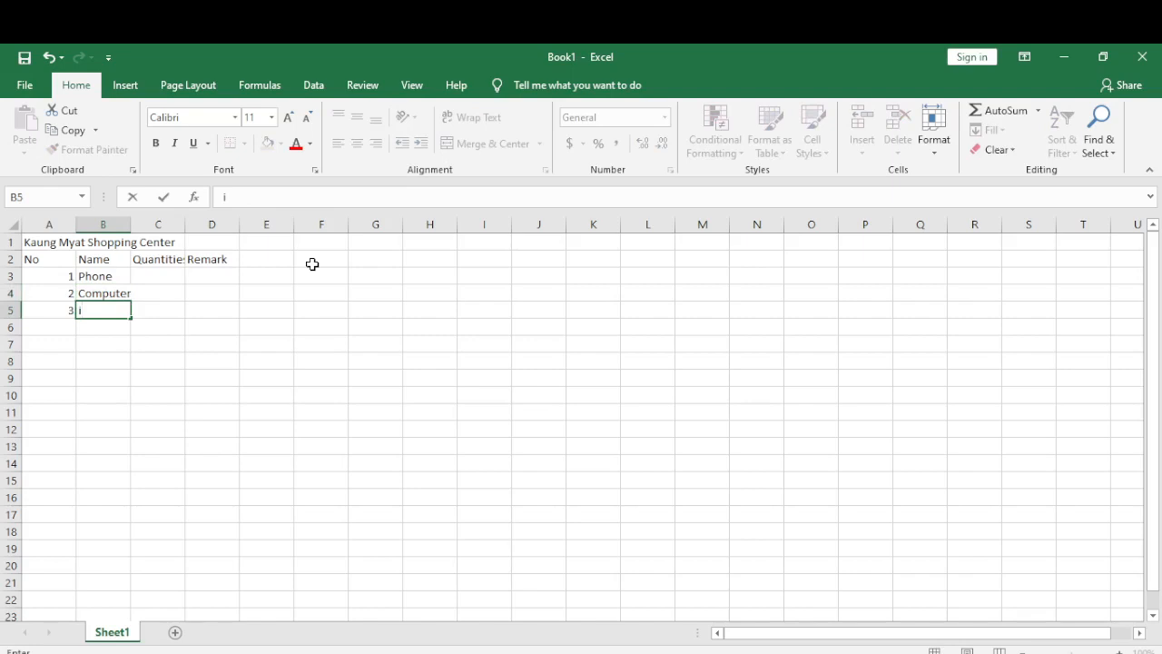
type("pad")
key("Tab")
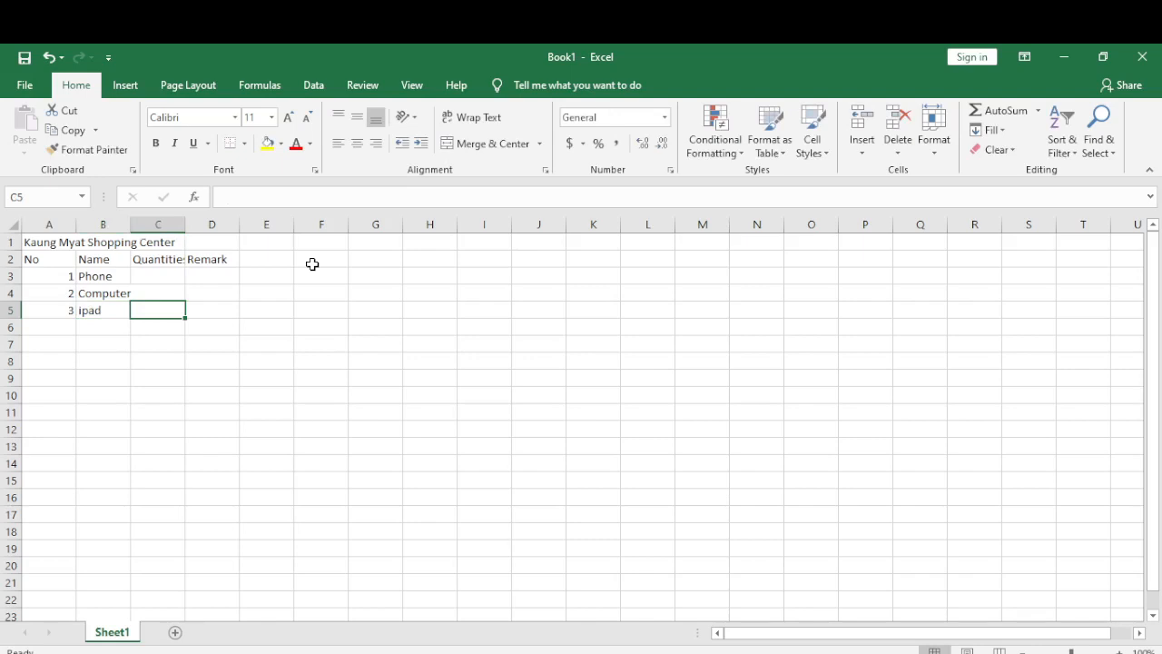
- Enter the quantities 6 for Phone, 5 for Computer and 3 for ipad in column C
type("3")
key("Up")
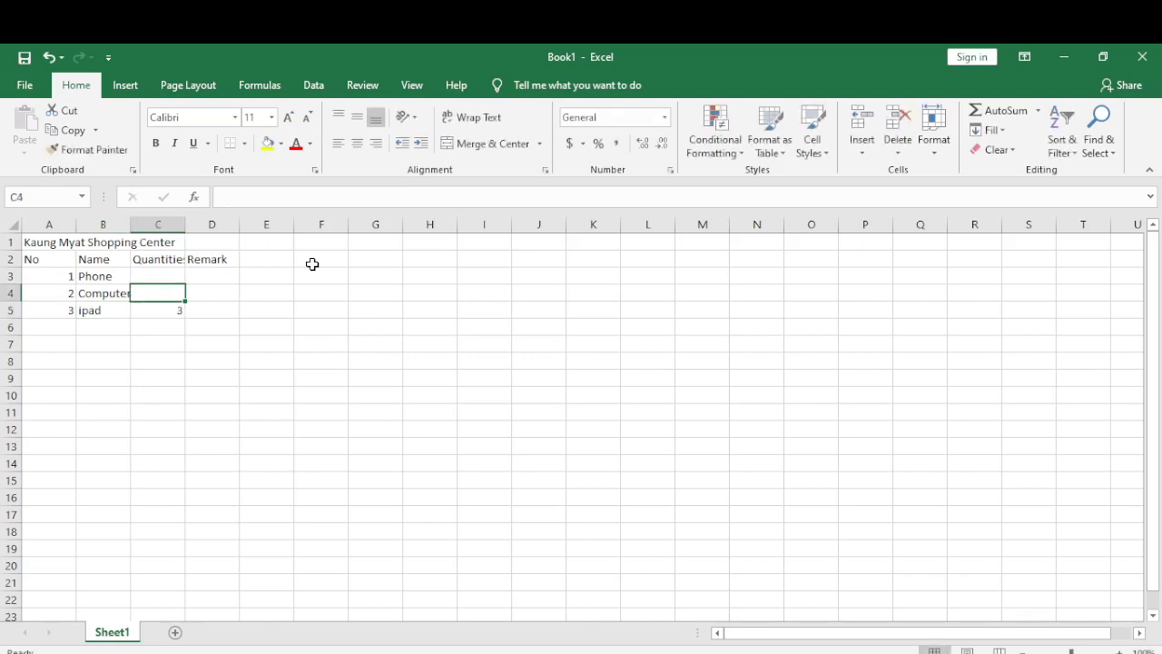
type("5")
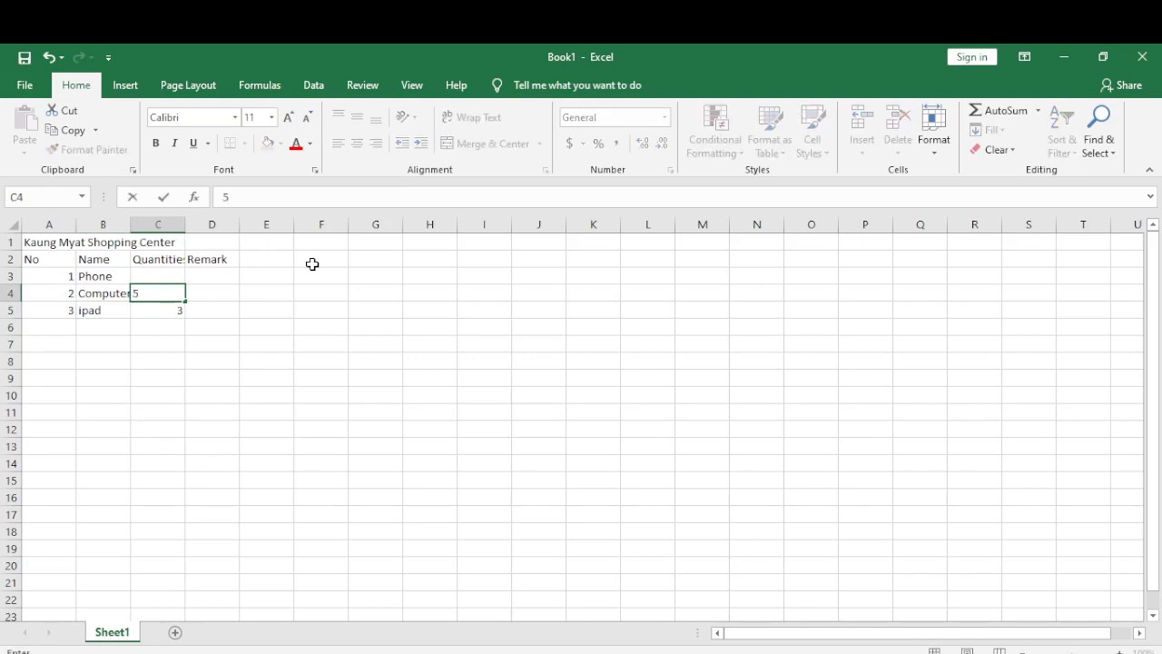
key("Up")
type("6")
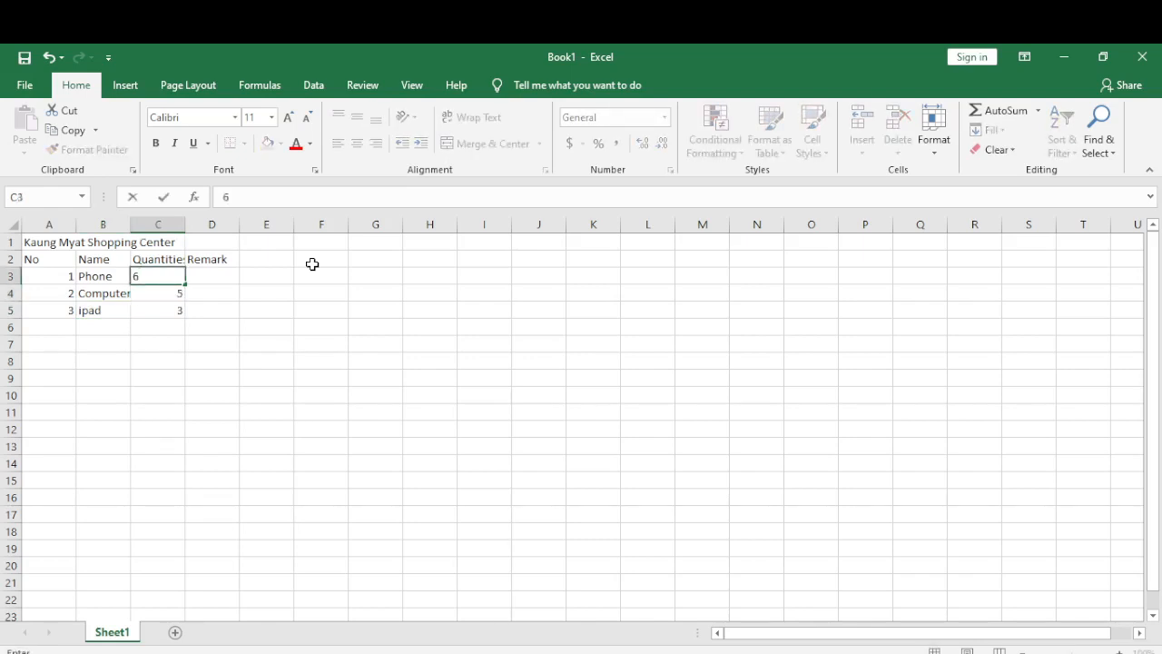
key("Down")
- Add a total row below the items with the label "Tatal" in B6 and 14 in C6
key("Down")
key("Down")
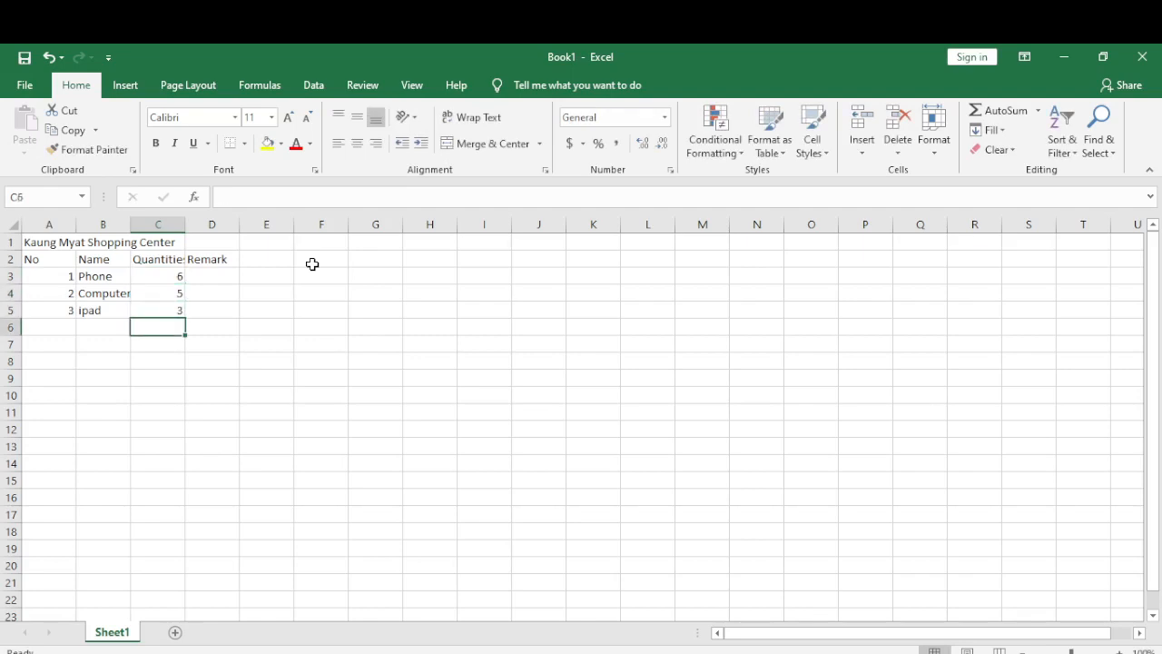
key("Left")
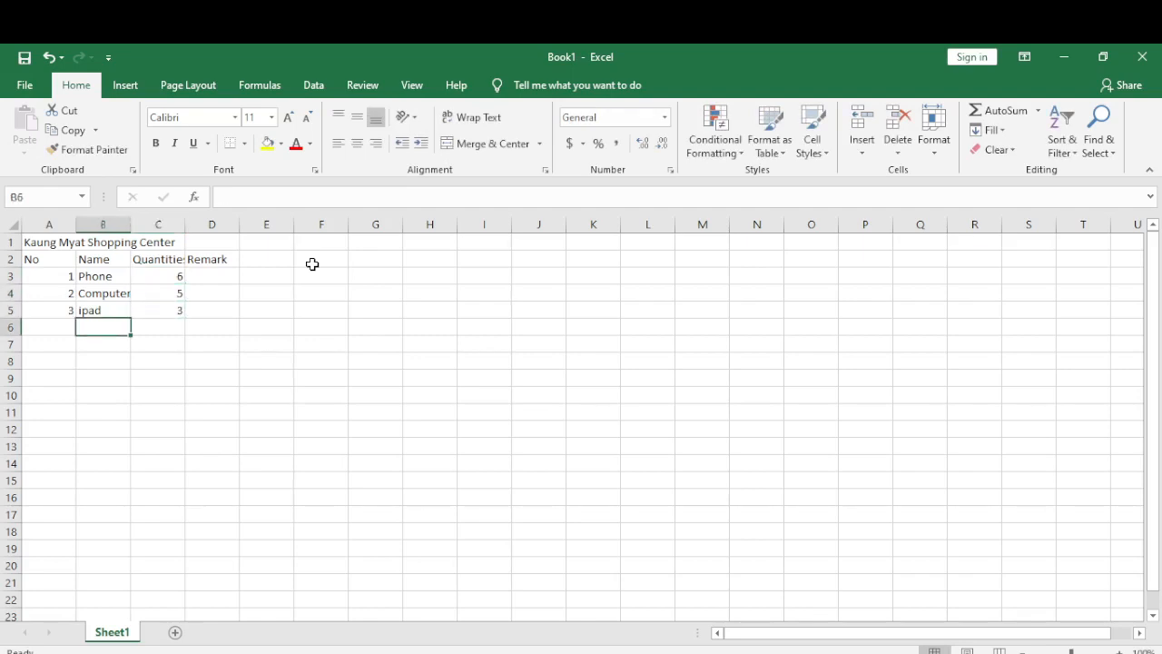
type("Tatal")
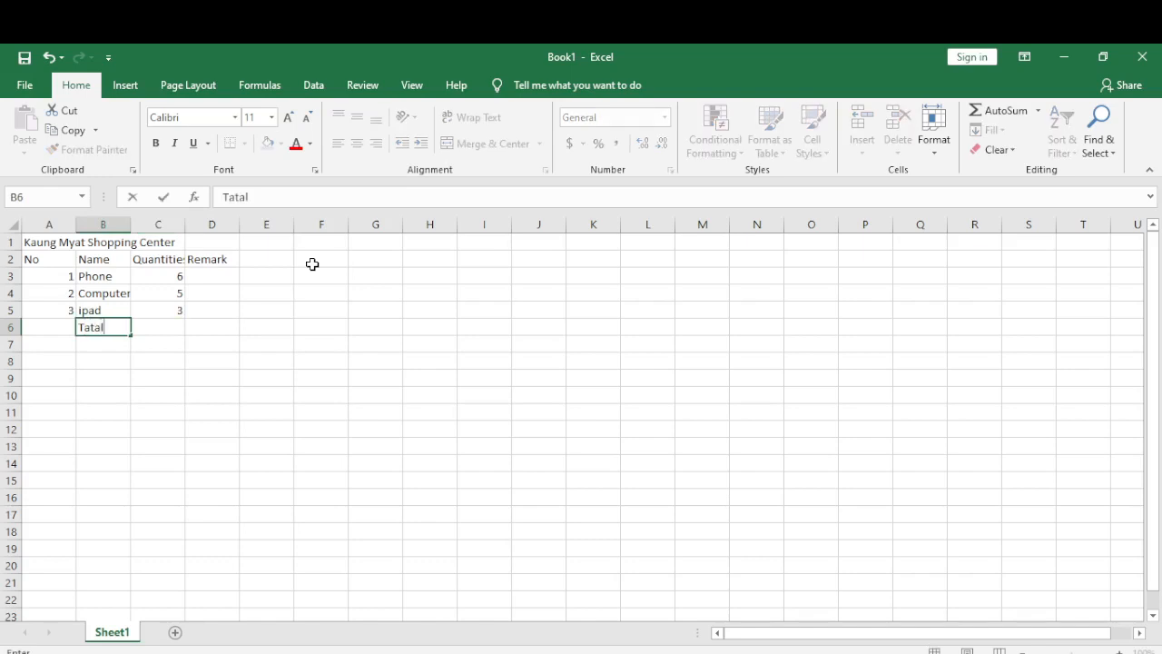
key("Tab")
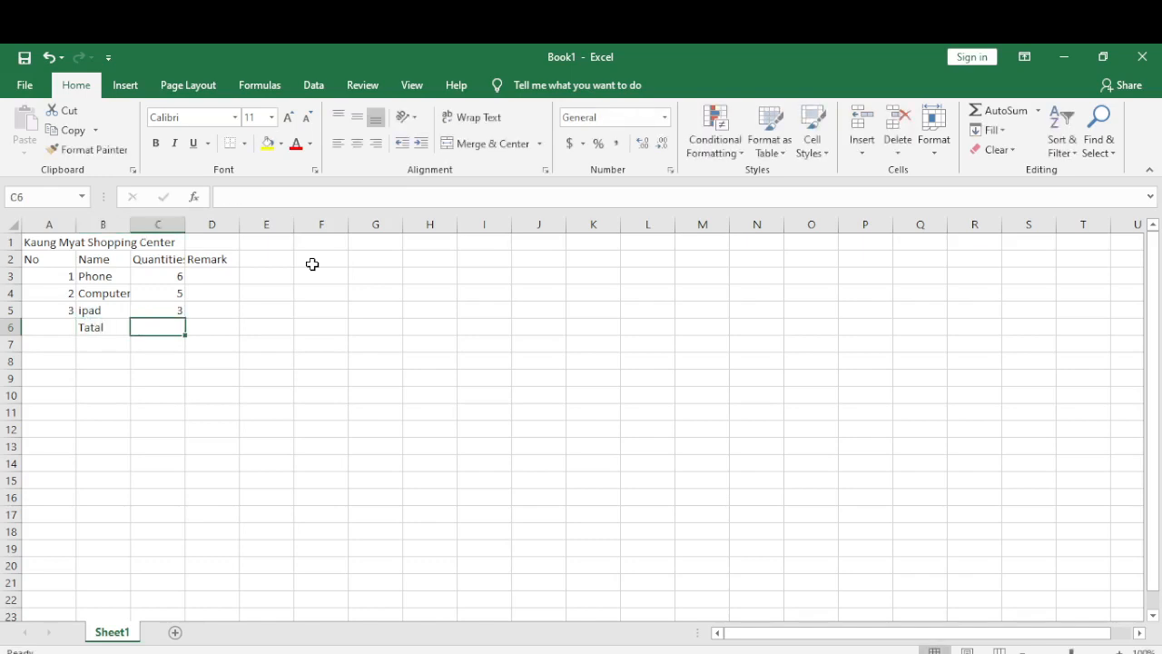
type("14")
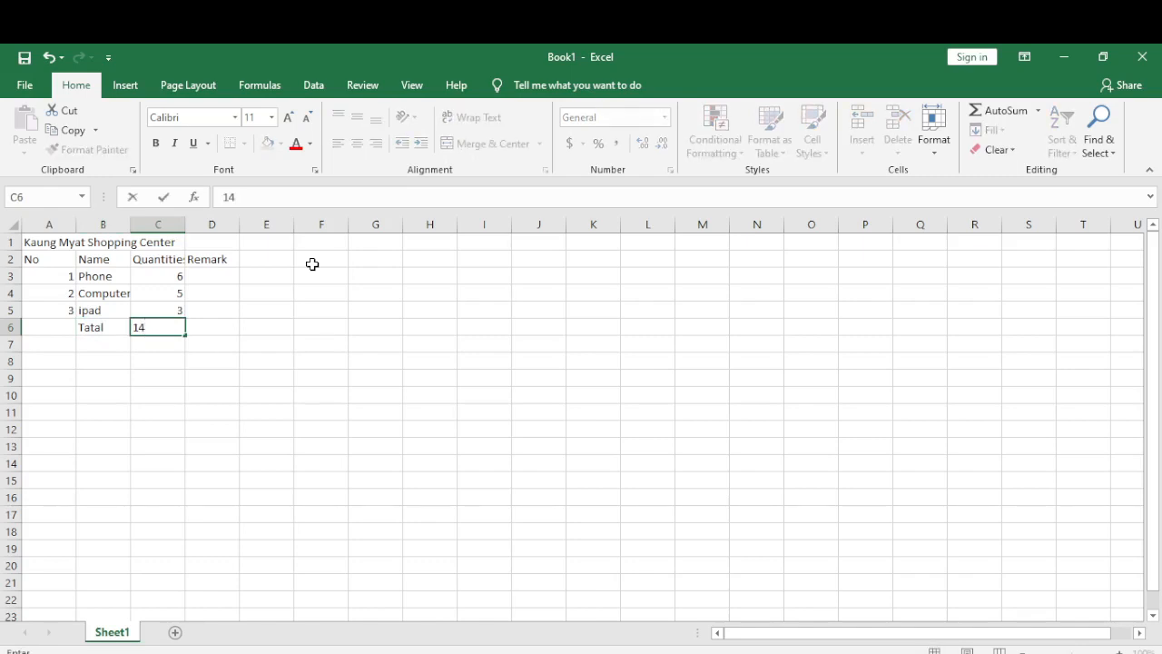
left_click(91, 332)
left_click(148, 325)
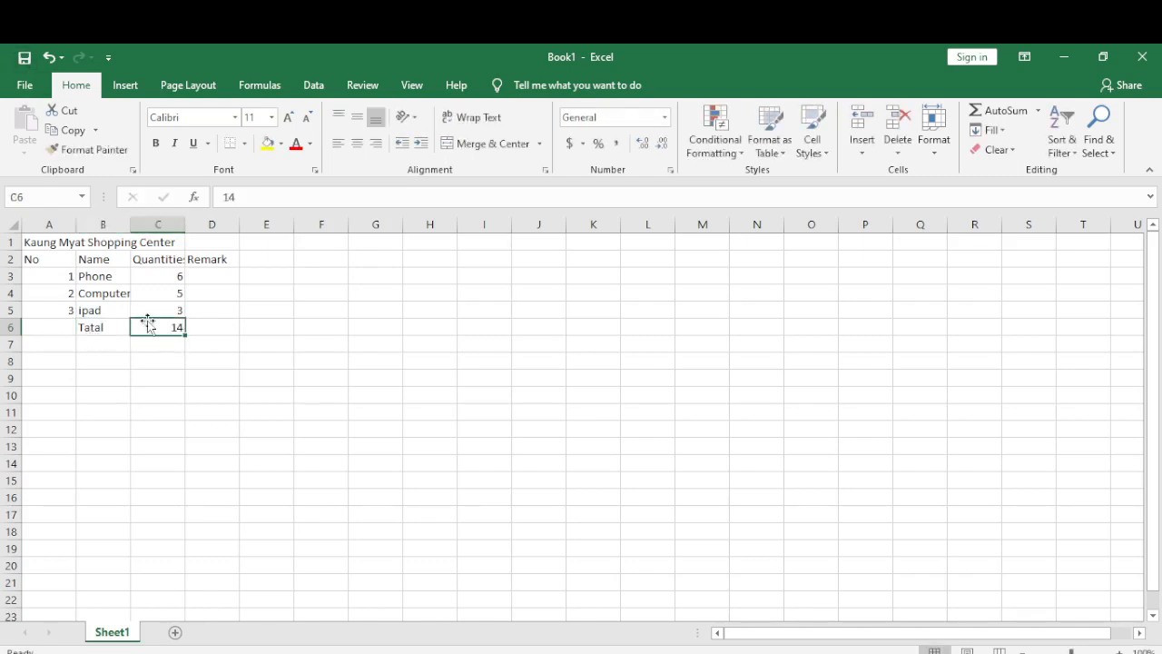
- Apply all borders to the table range A2:D6, from the "No" header through the total row
left_click_drag(31, 260, 198, 329)
left_click(50, 276)
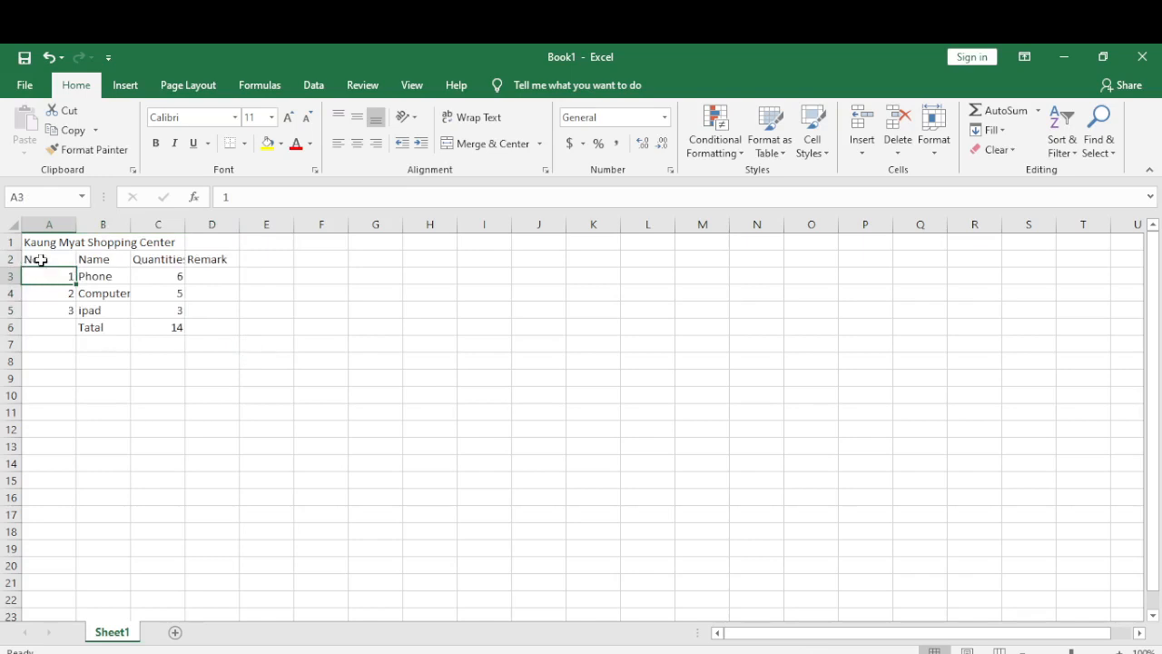
left_click(41, 261)
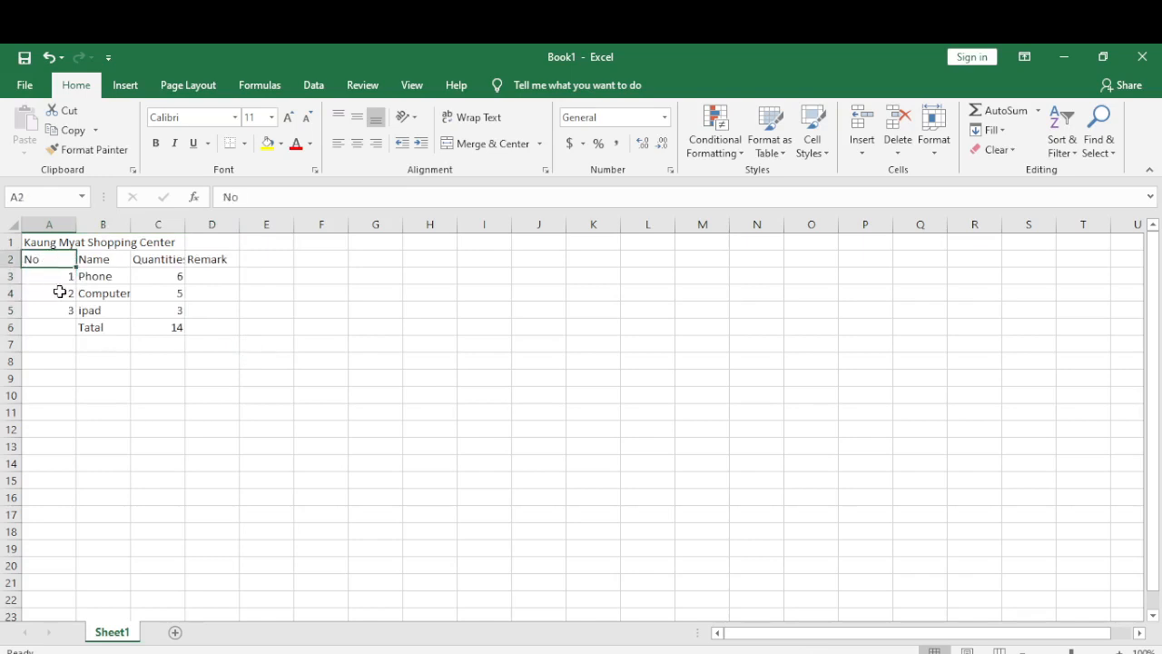
left_click(214, 333, "shift")
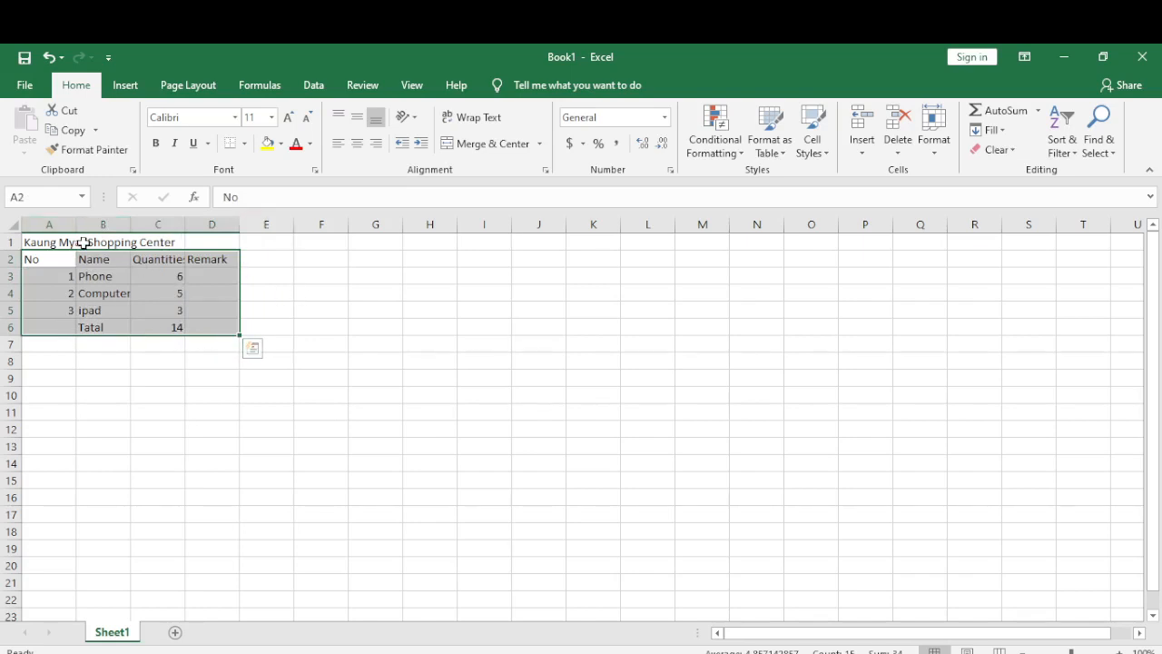
left_click(244, 143)
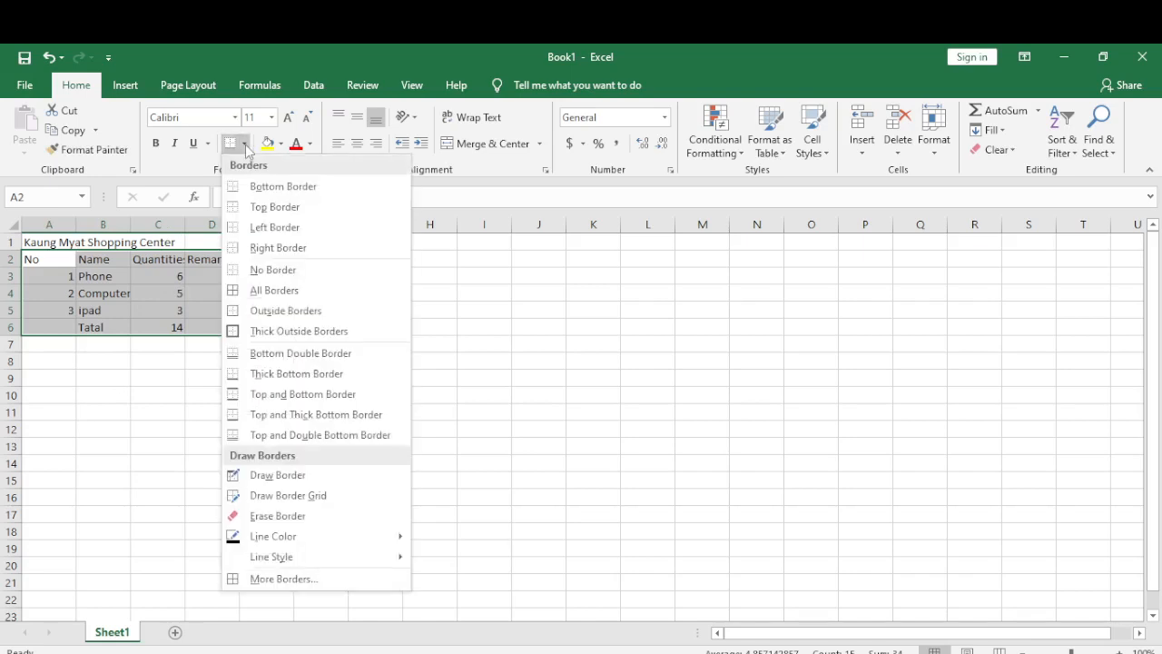
left_click(284, 292)
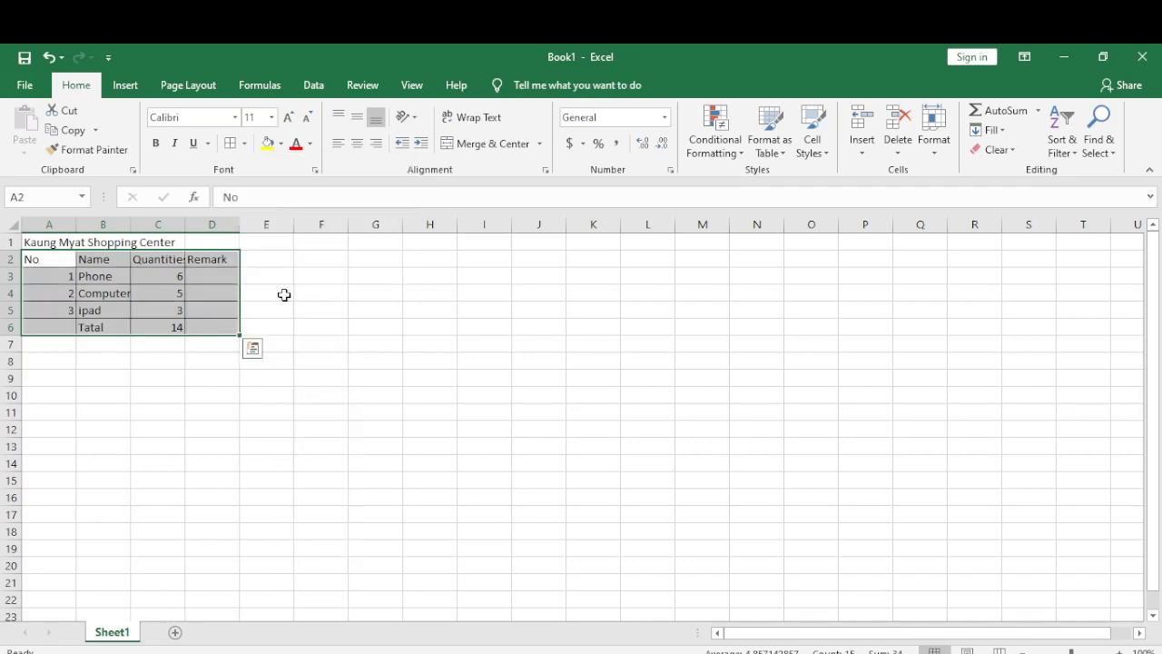
- Widen columns C and B so that "Quantities" and "Computer" fit inside their cells
left_click(148, 325)
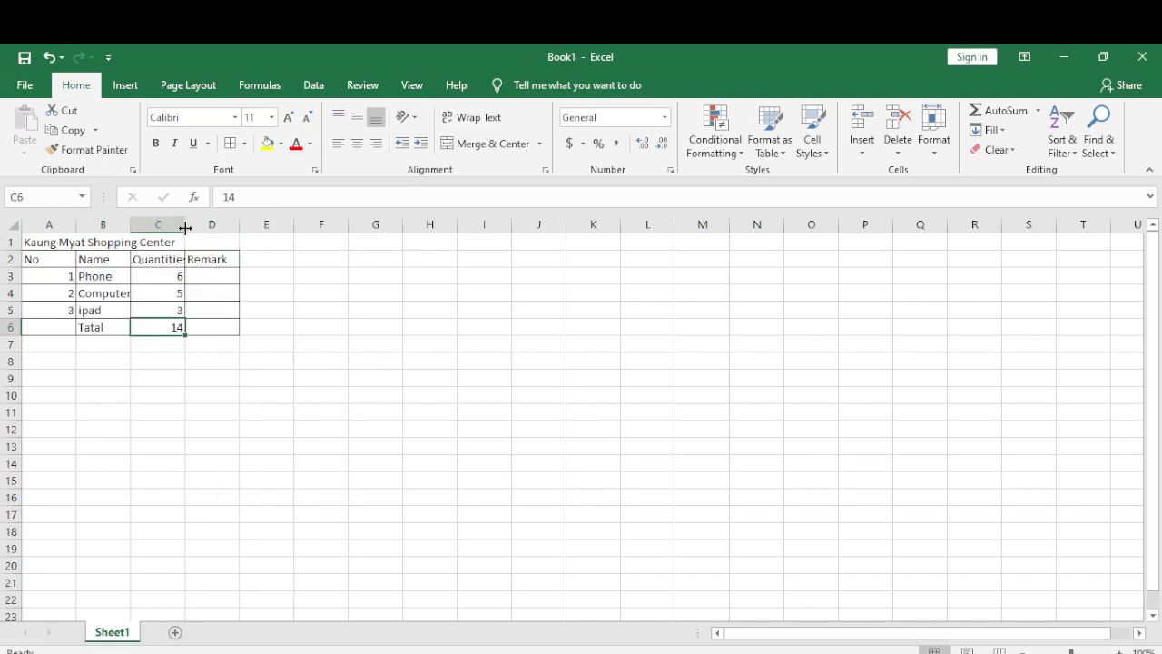
left_click_drag(184, 228, 197, 229)
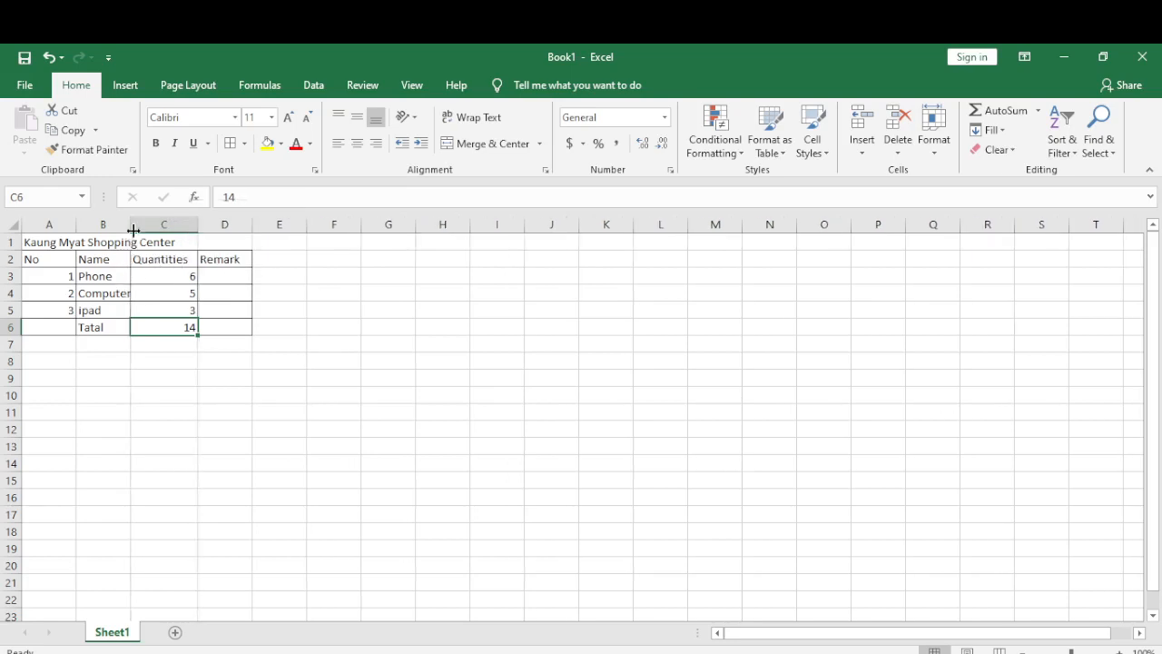
left_click_drag(130, 228, 149, 229)
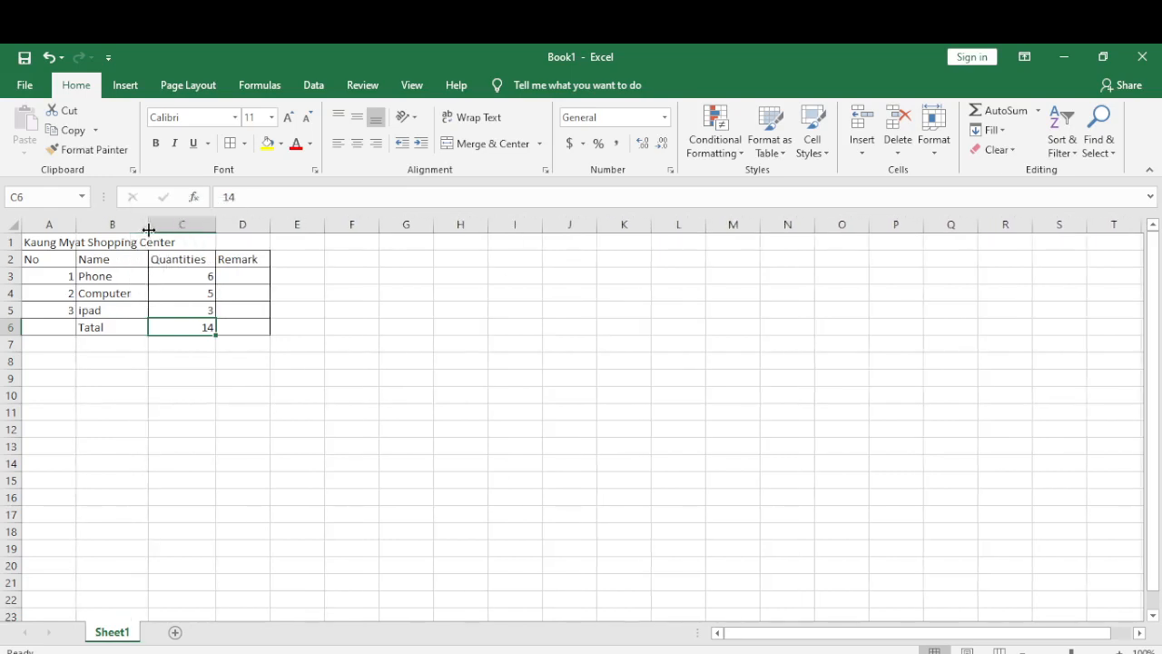
left_click(106, 324)
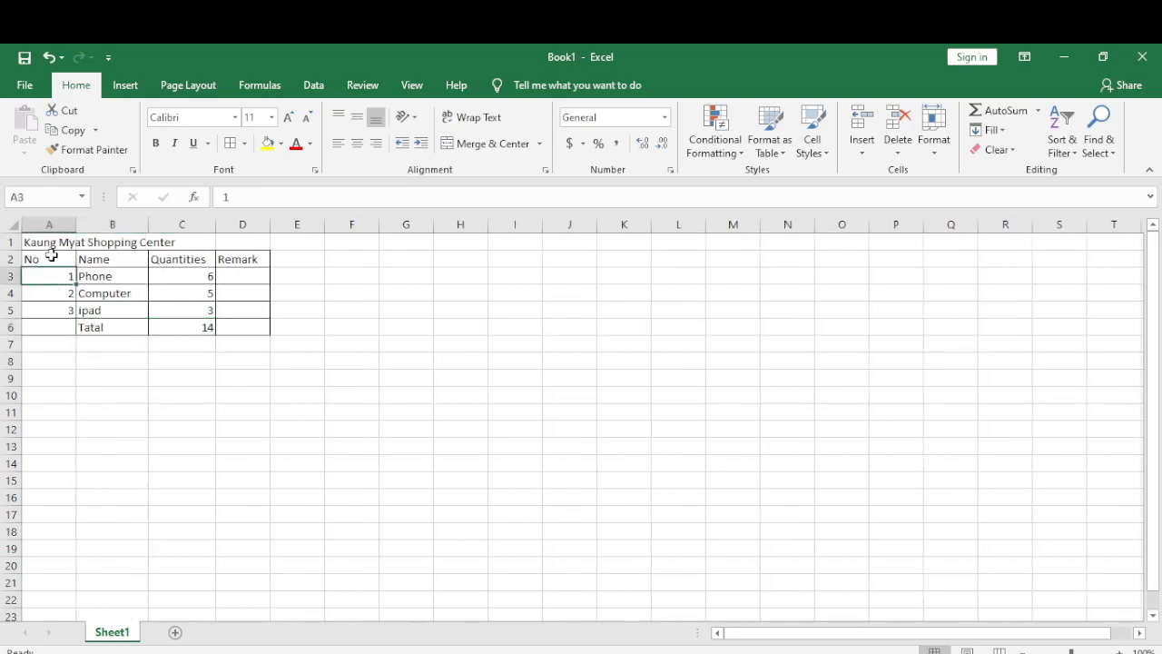
left_click_drag(41, 248, 169, 238)
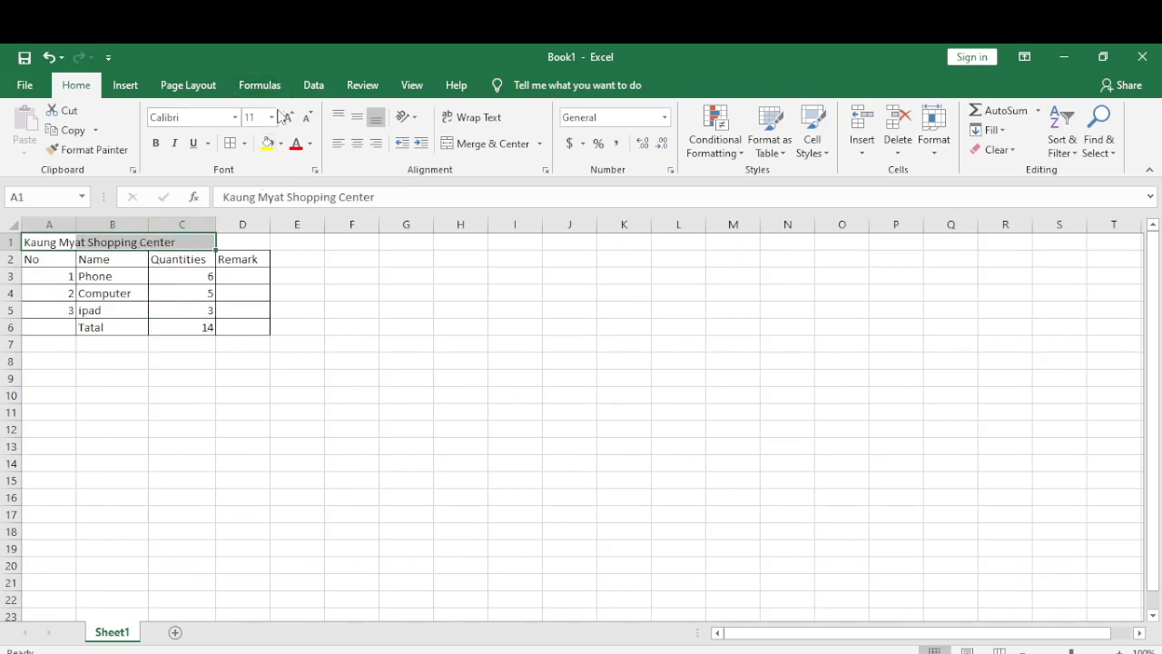
left_click(179, 266)
left_click(67, 296)
left_click(91, 341)
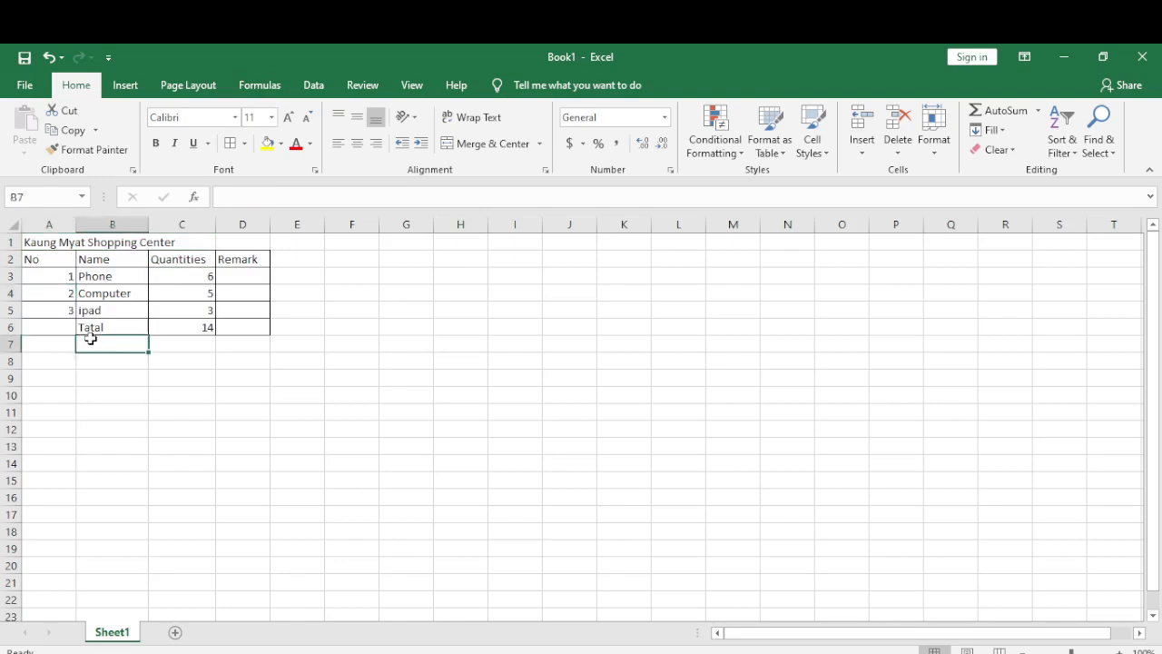
left_click(114, 326)
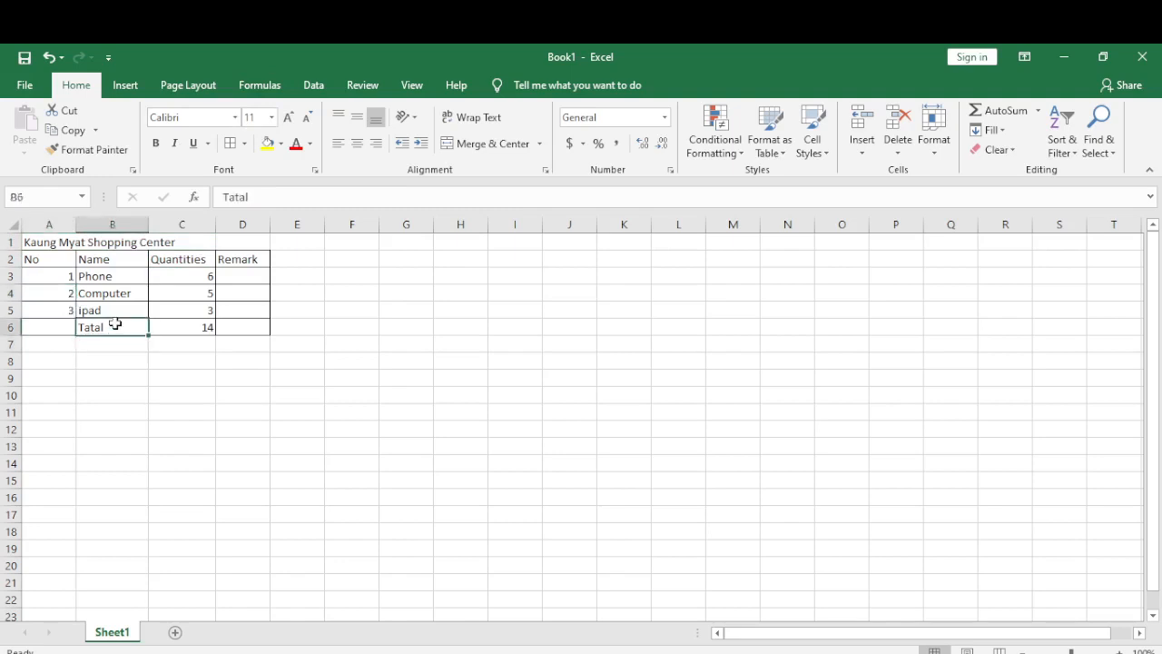
- Format the quantities and total in C3:C6 with the Number format
left_click_drag(198, 281, 198, 322)
left_click(192, 278)
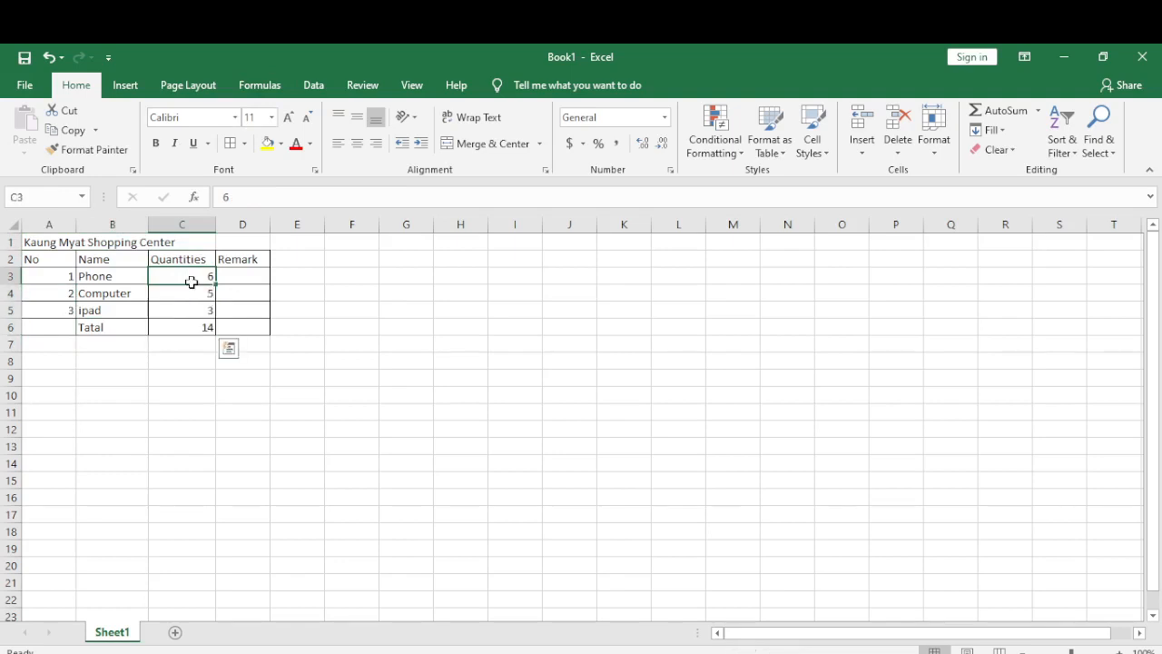
left_click(187, 294)
left_click(194, 280)
left_click_drag(196, 286, 200, 330)
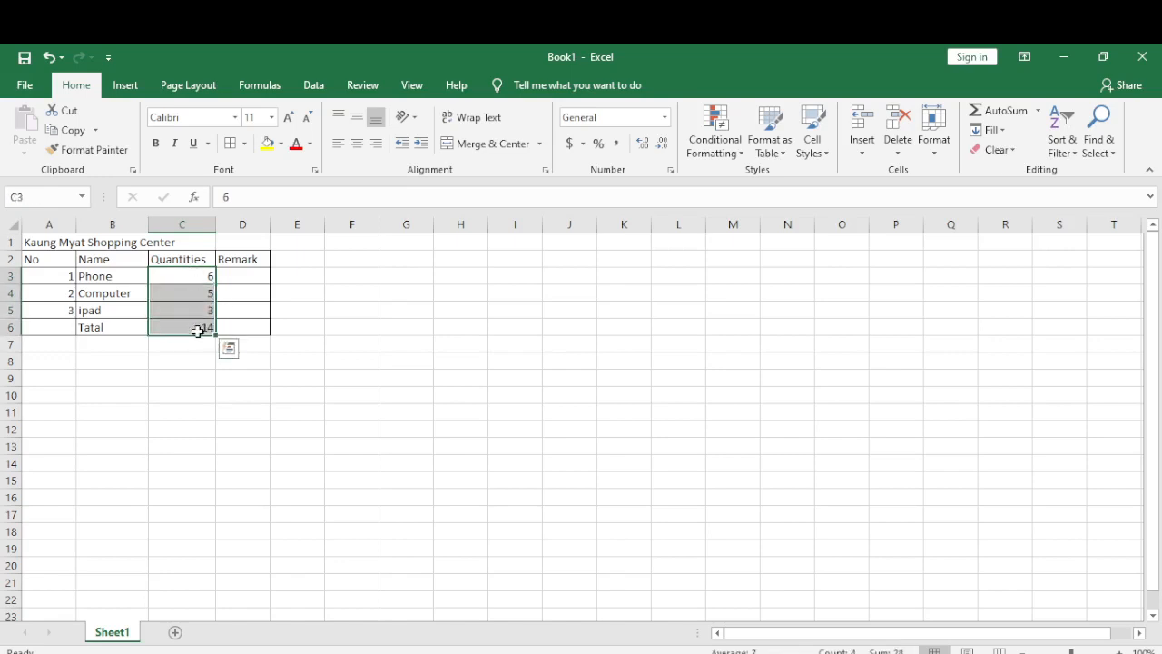
left_click(664, 117)
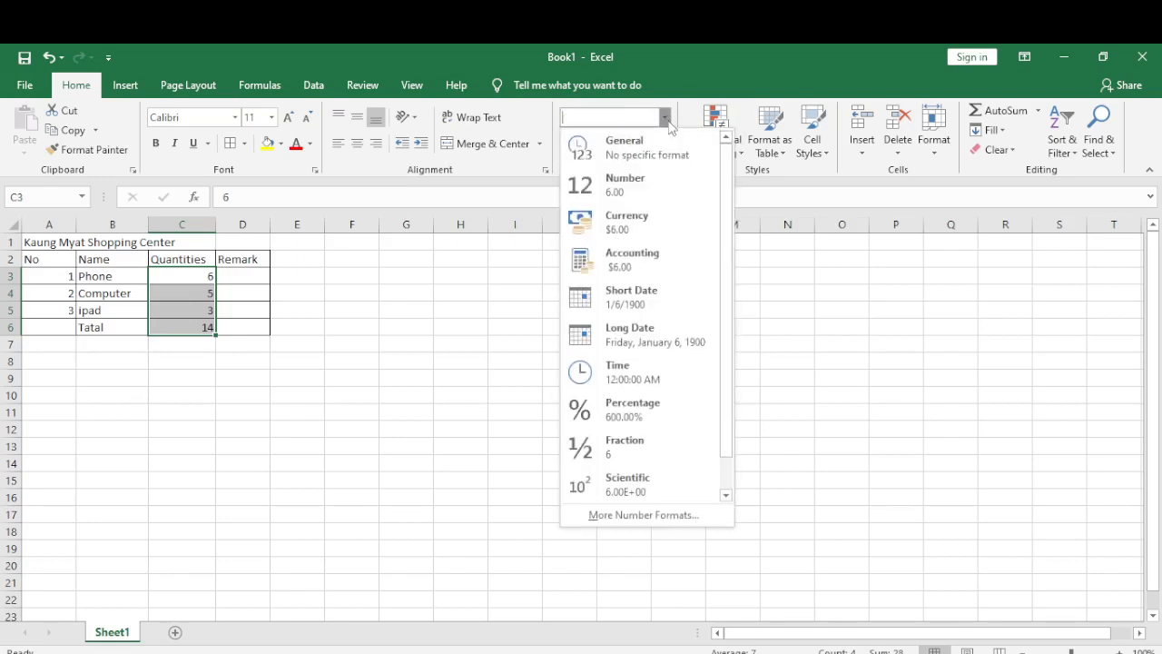
left_click(626, 189)
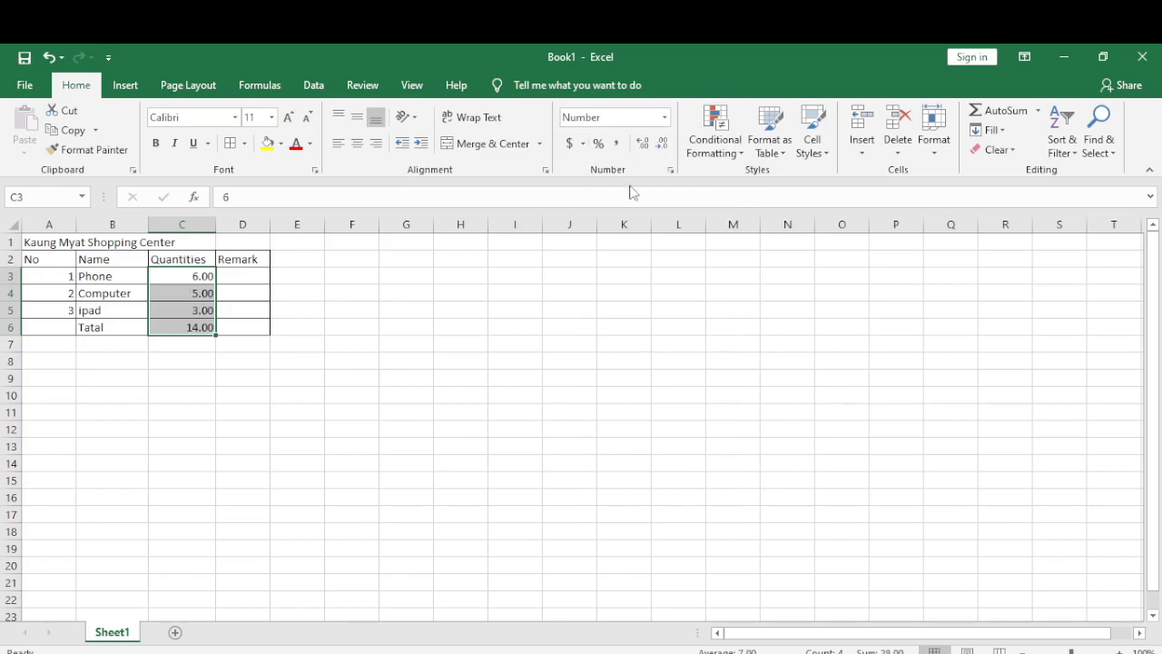
- Change the format of the quantities and total in C3:C6 to Currency
left_click(664, 118)
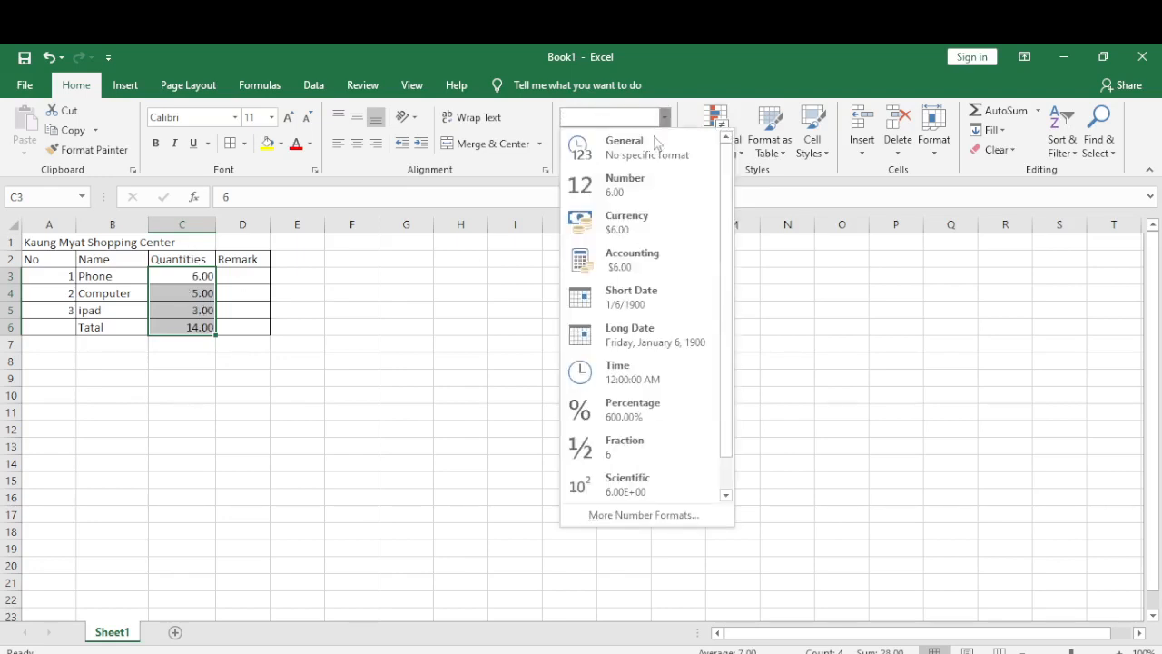
left_click(643, 229)
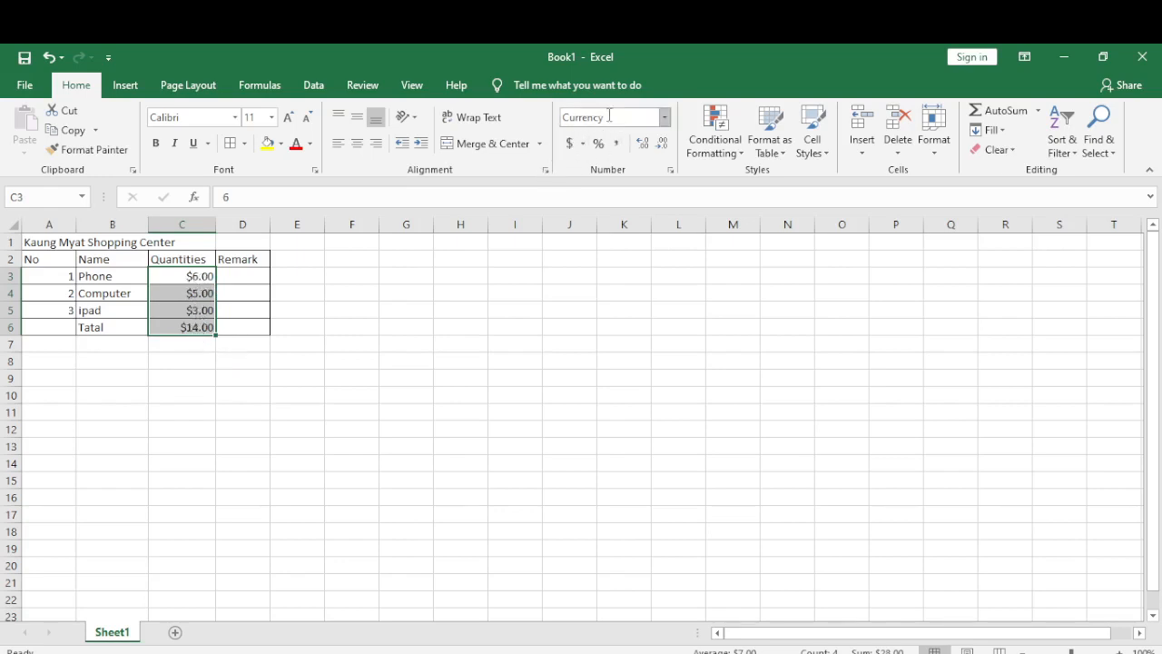
left_click(665, 118)
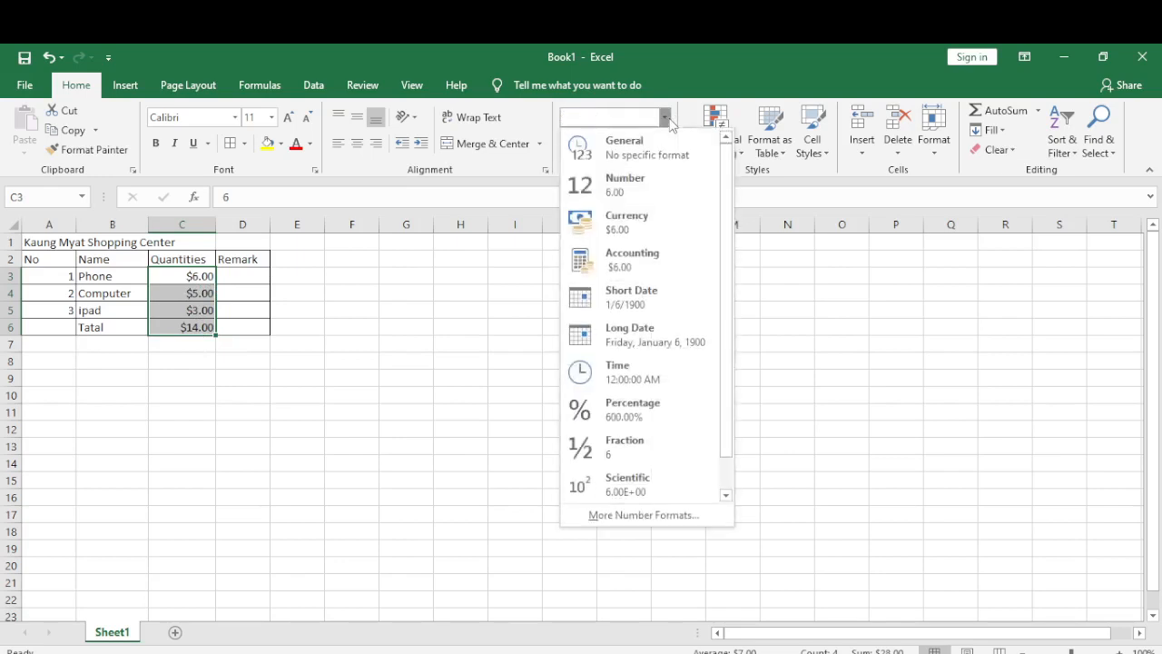
left_click(626, 221)
- Switch the accounting format of C3:C6 through £ English (United Kingdom), € Euro and ¥ Chinese (China), ending on CHF French (Switzerland)
left_click(583, 144)
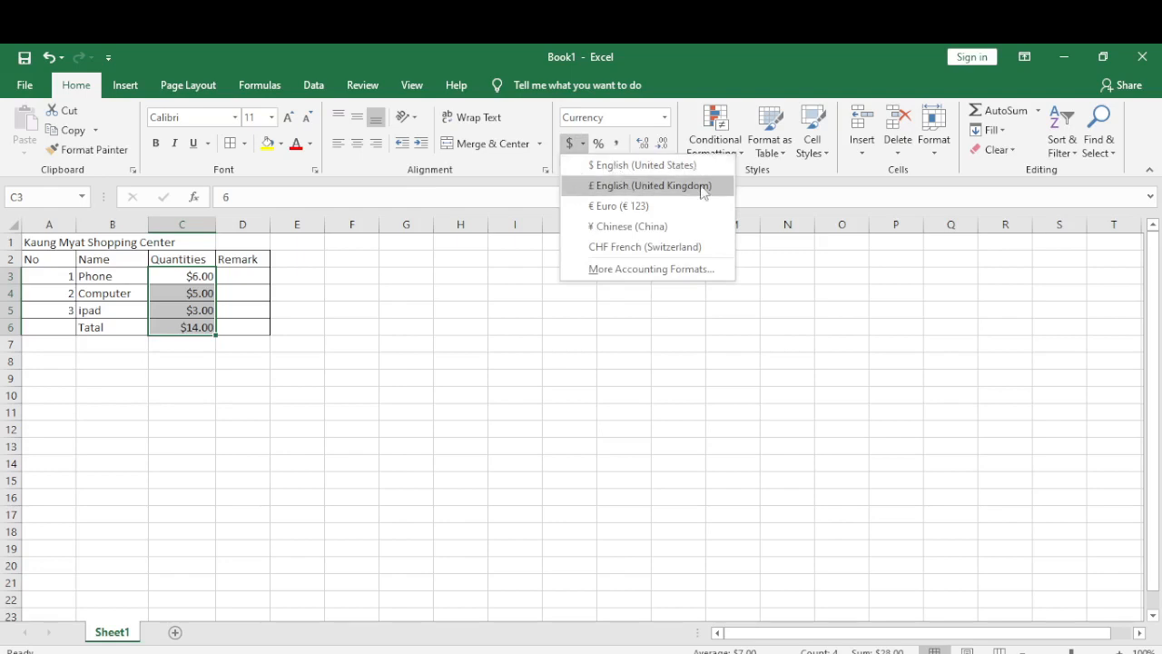
left_click(598, 187)
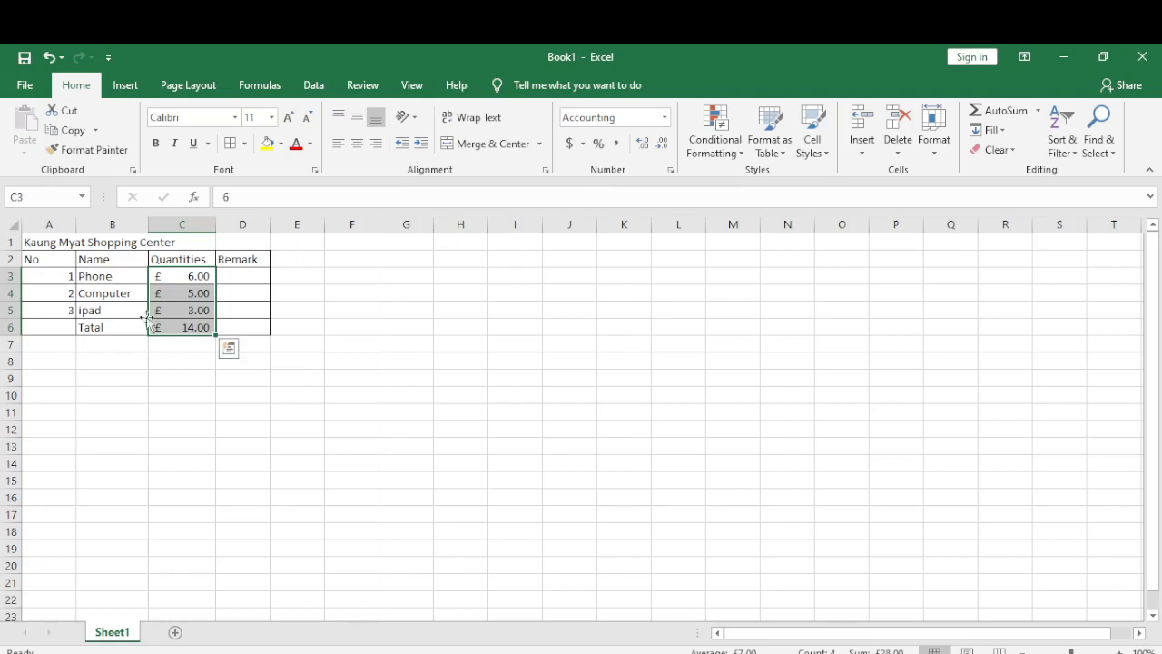
left_click(582, 143)
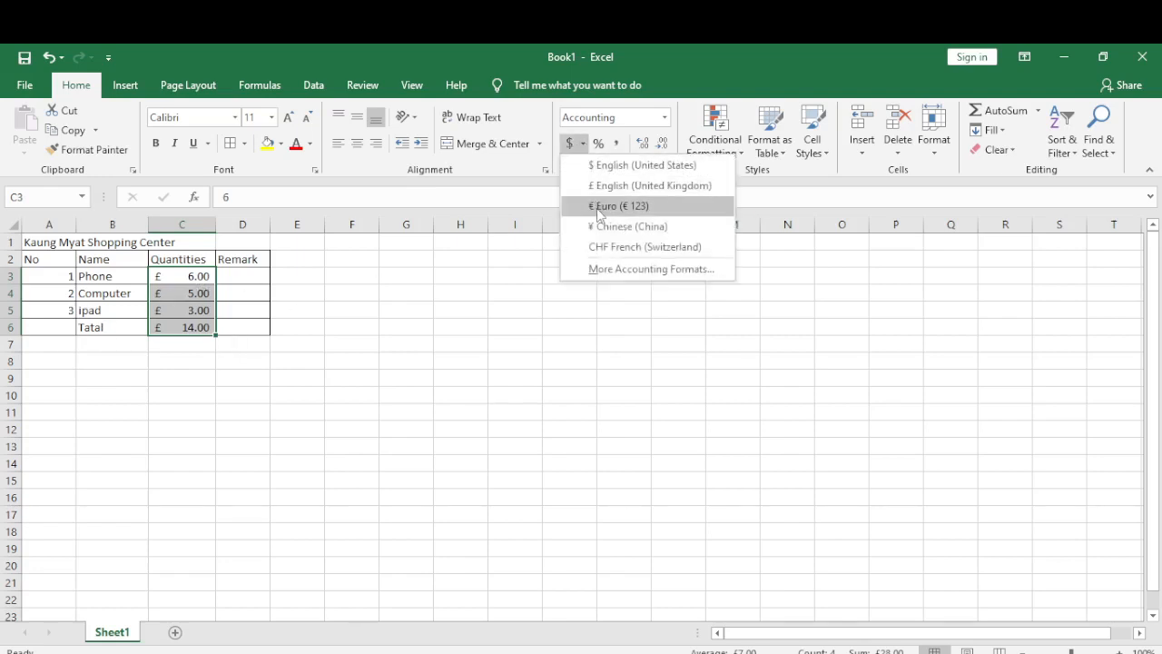
left_click(598, 208)
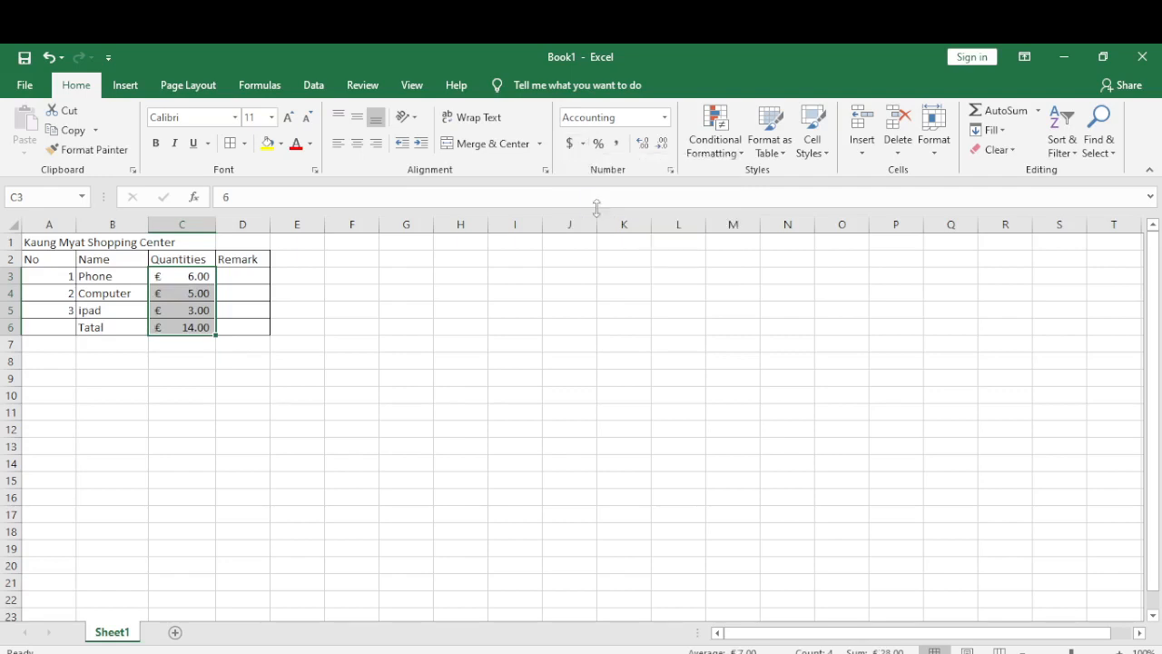
left_click(583, 143)
left_click(606, 230)
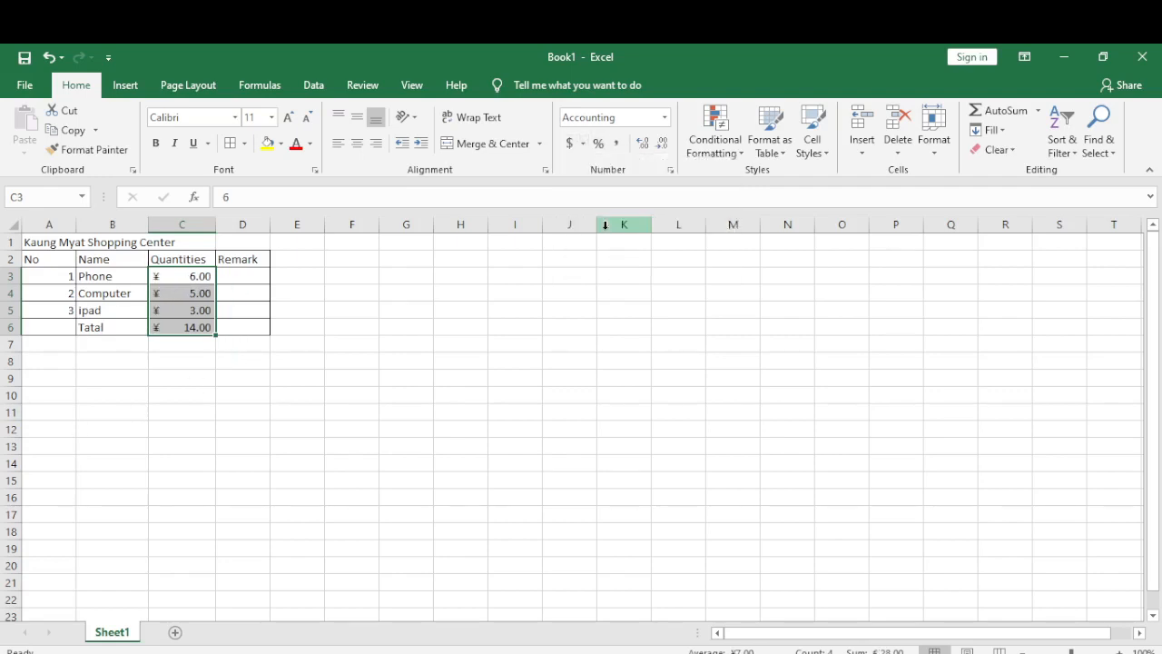
left_click(583, 144)
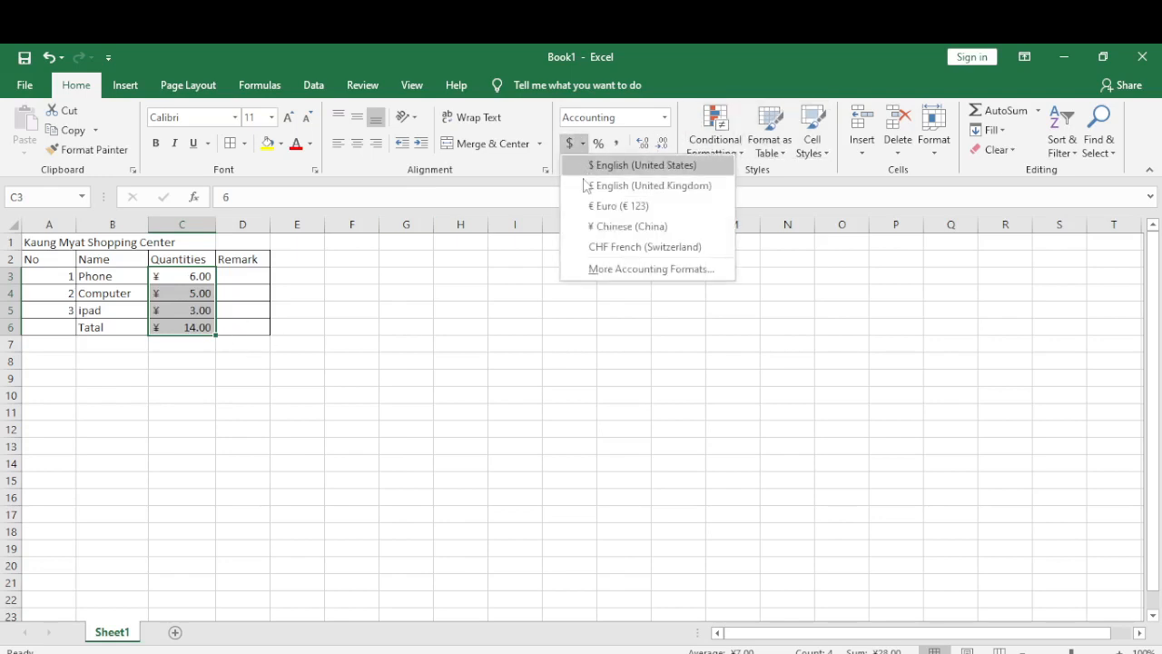
left_click(593, 247)
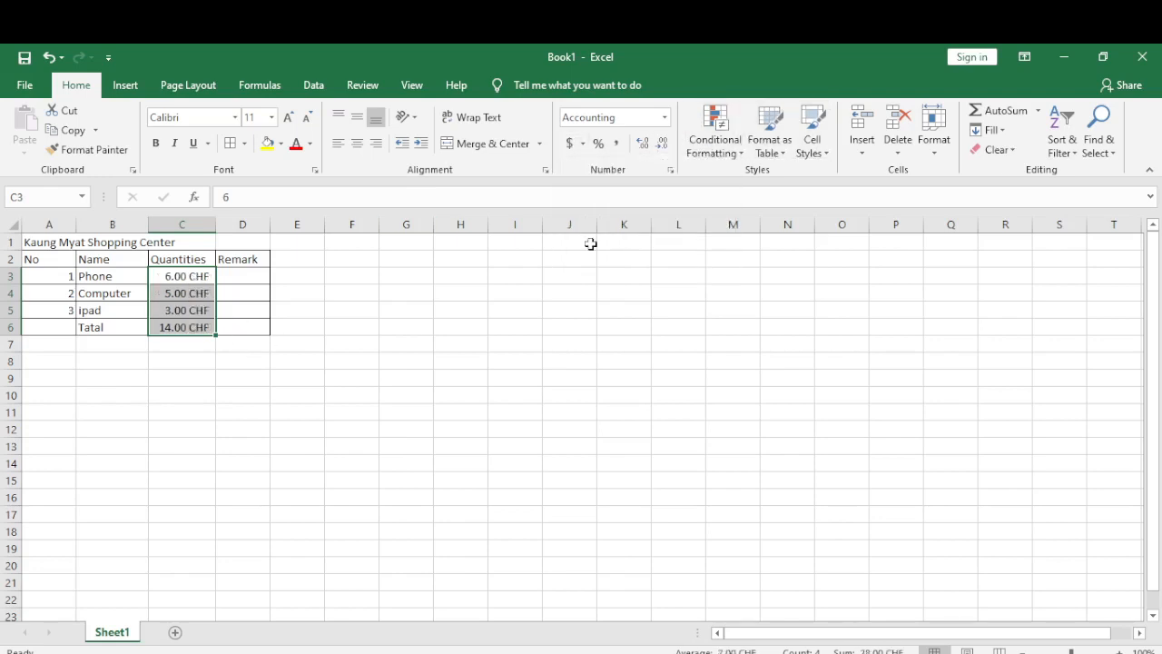
- Examine the currency symbols offered for the accounting format of C3:C6, from the dollar to the euro variants, and leave without applying any
left_click(583, 144)
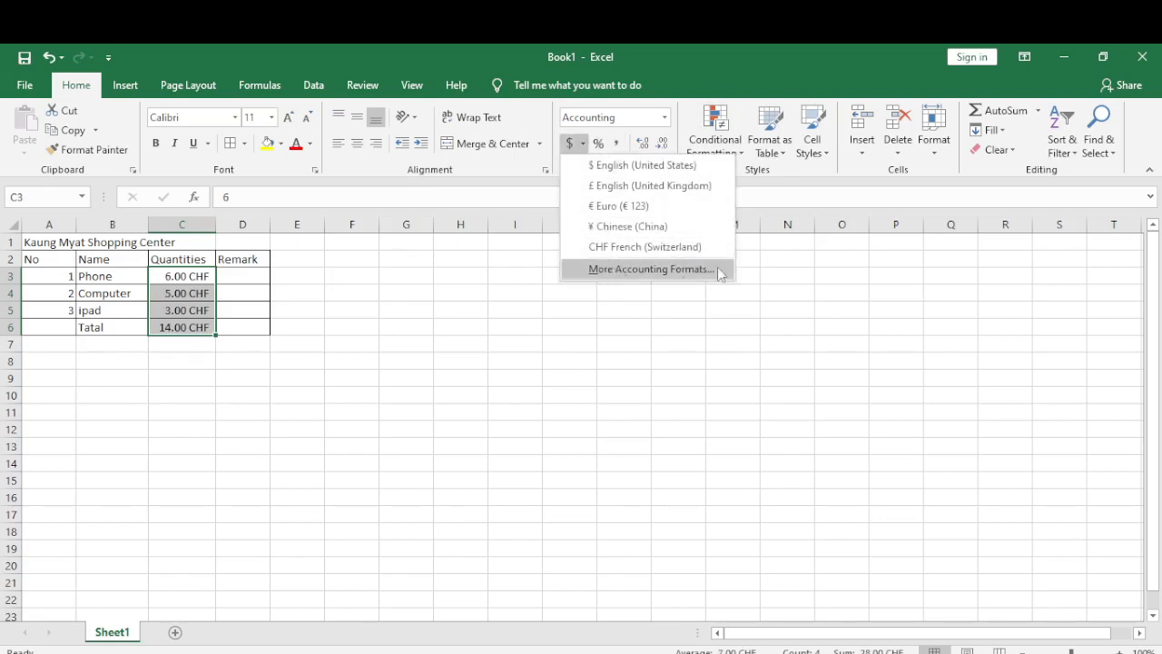
left_click(637, 269)
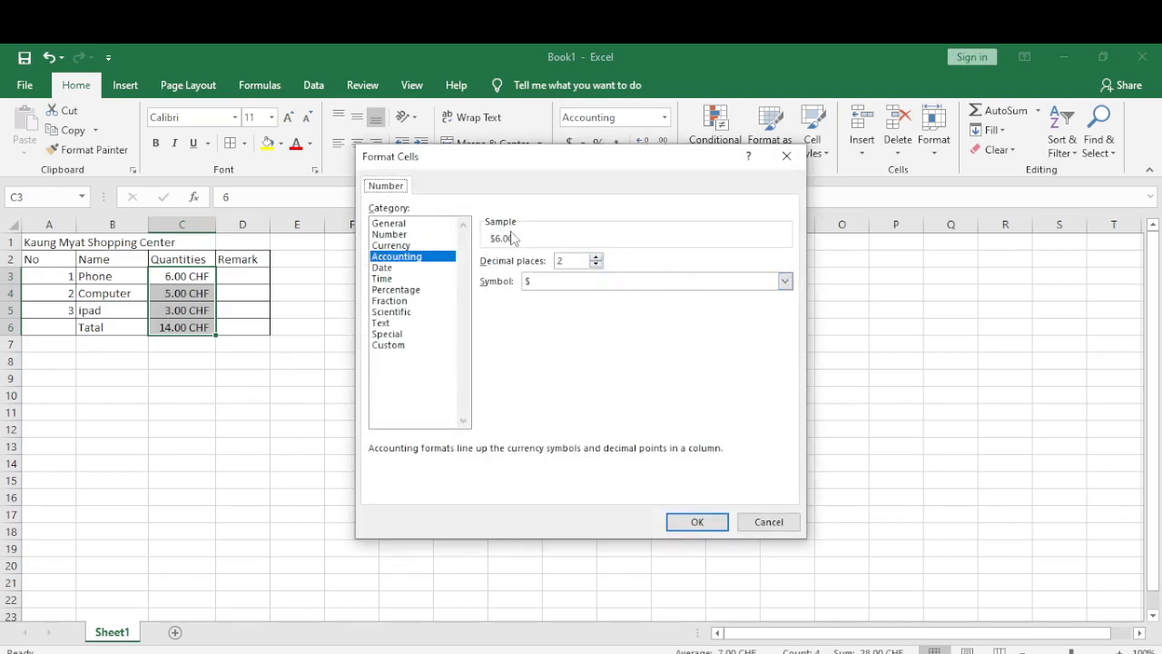
left_click(786, 283)
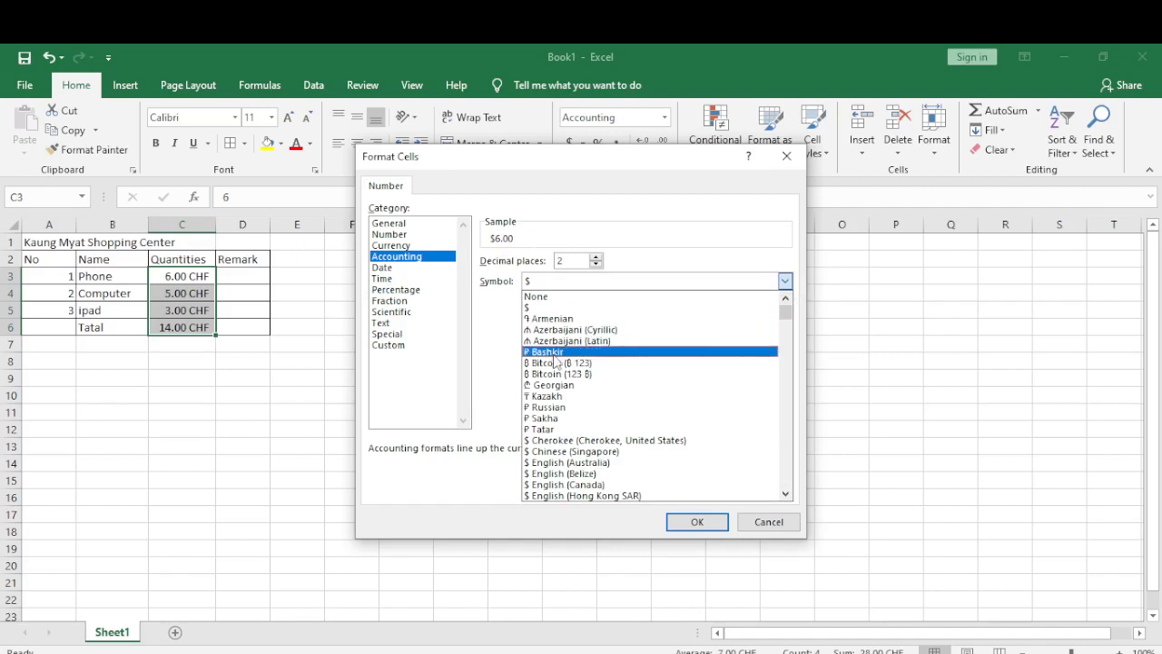
scroll(545, 354, "down", 2)
scroll(545, 368, "down", 4)
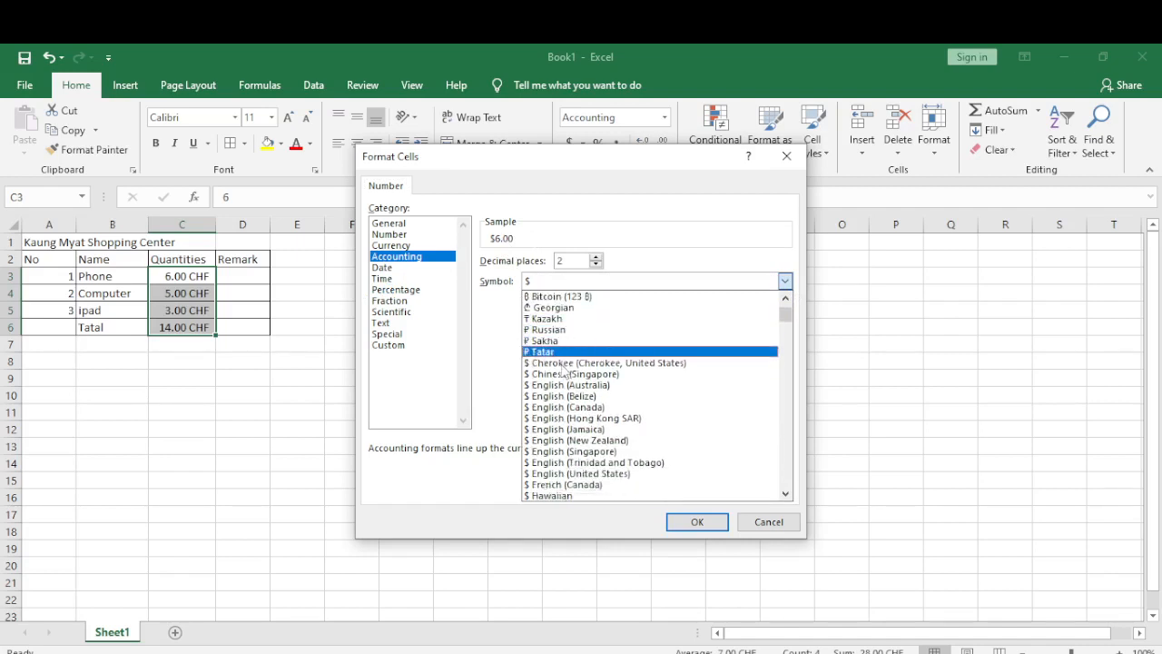
scroll(586, 386, "down", 3)
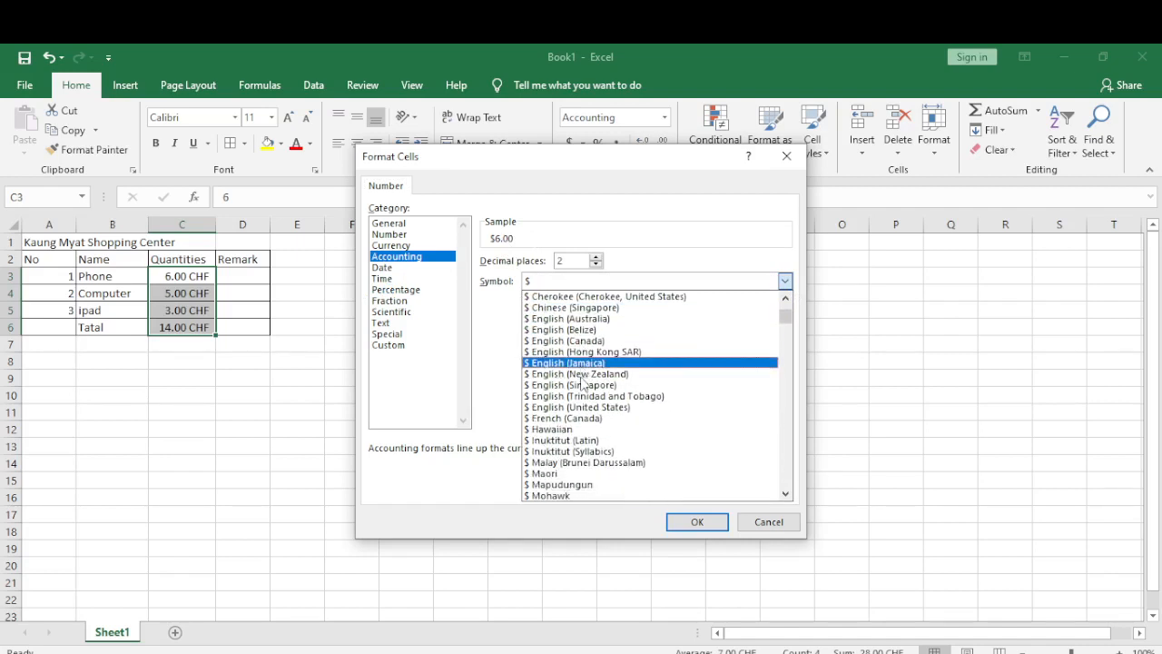
scroll(590, 386, "down", 3)
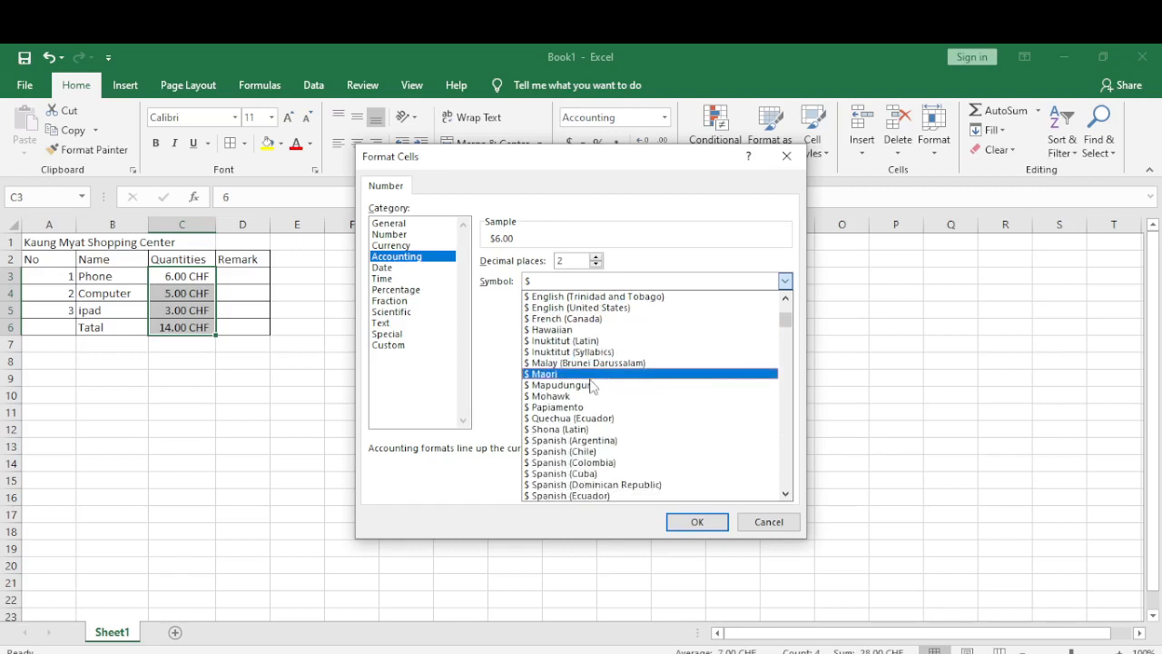
scroll(581, 458, "down", 3)
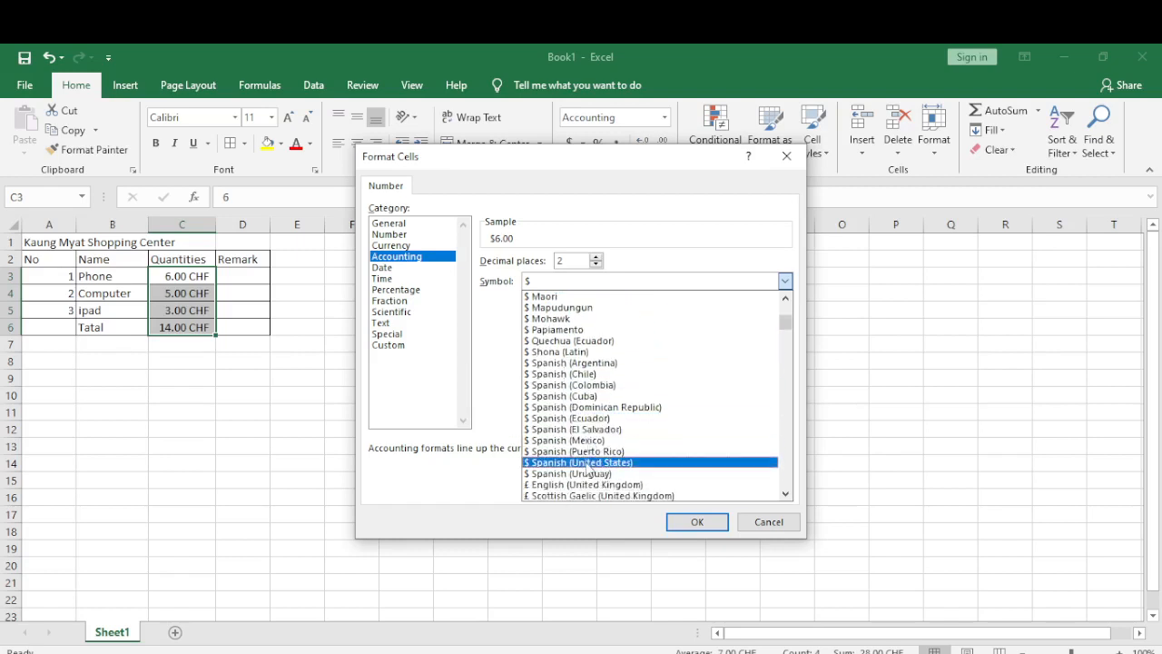
scroll(581, 463, "down", 3)
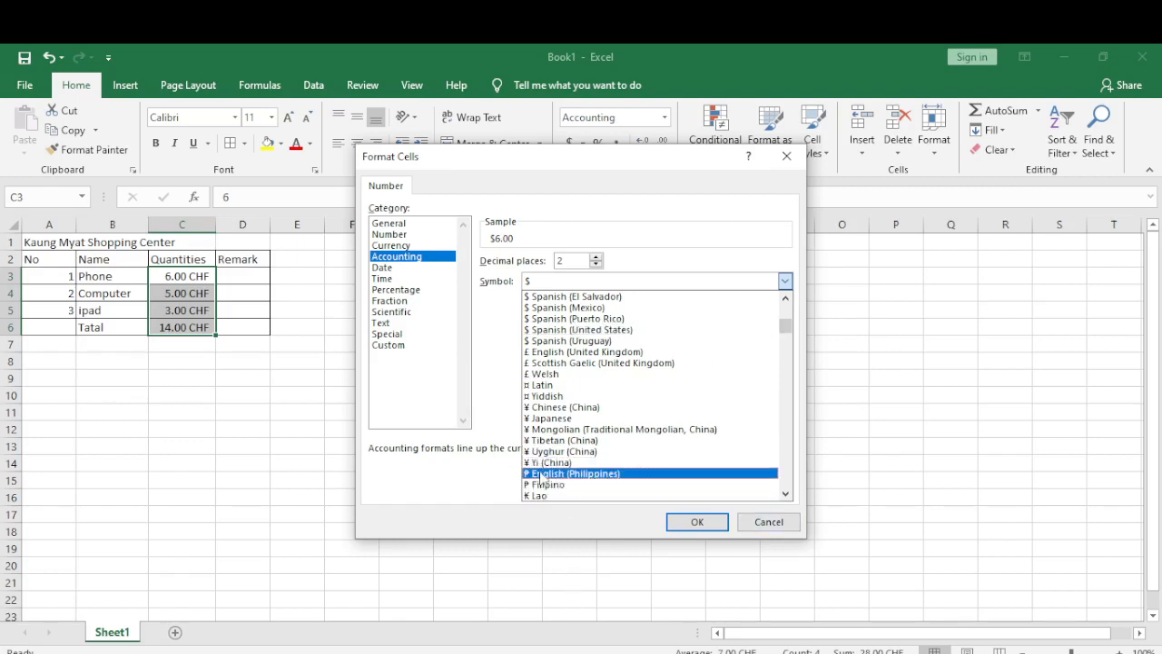
scroll(542, 477, "up", 1)
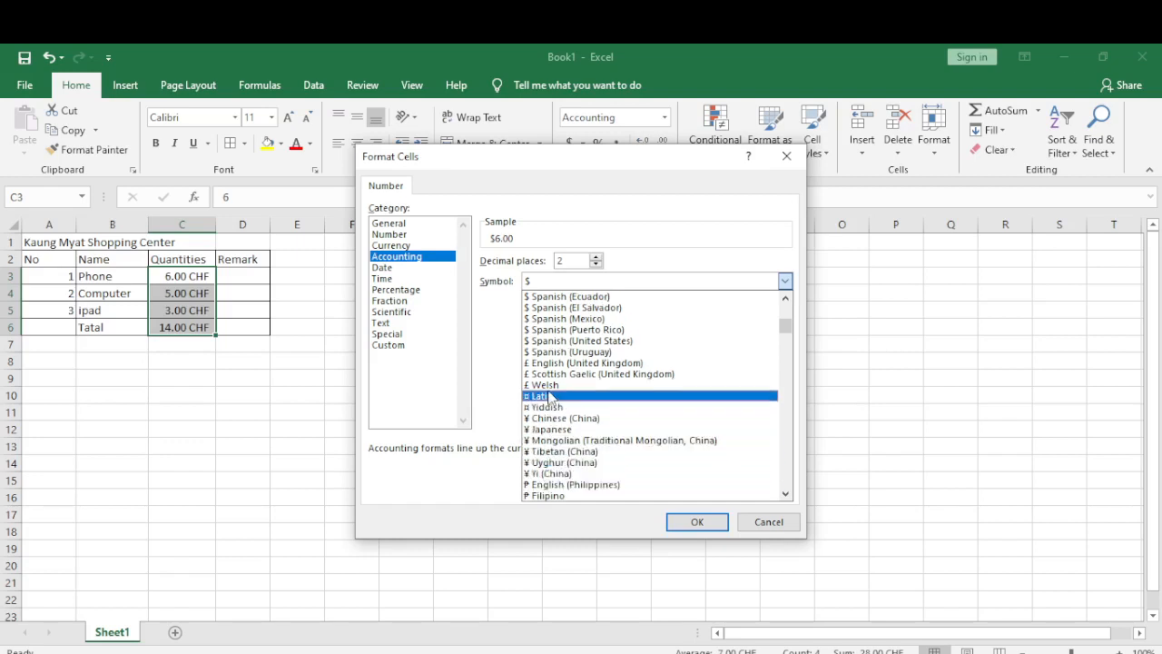
scroll(549, 397, "up", 2)
scroll(550, 397, "up", 6)
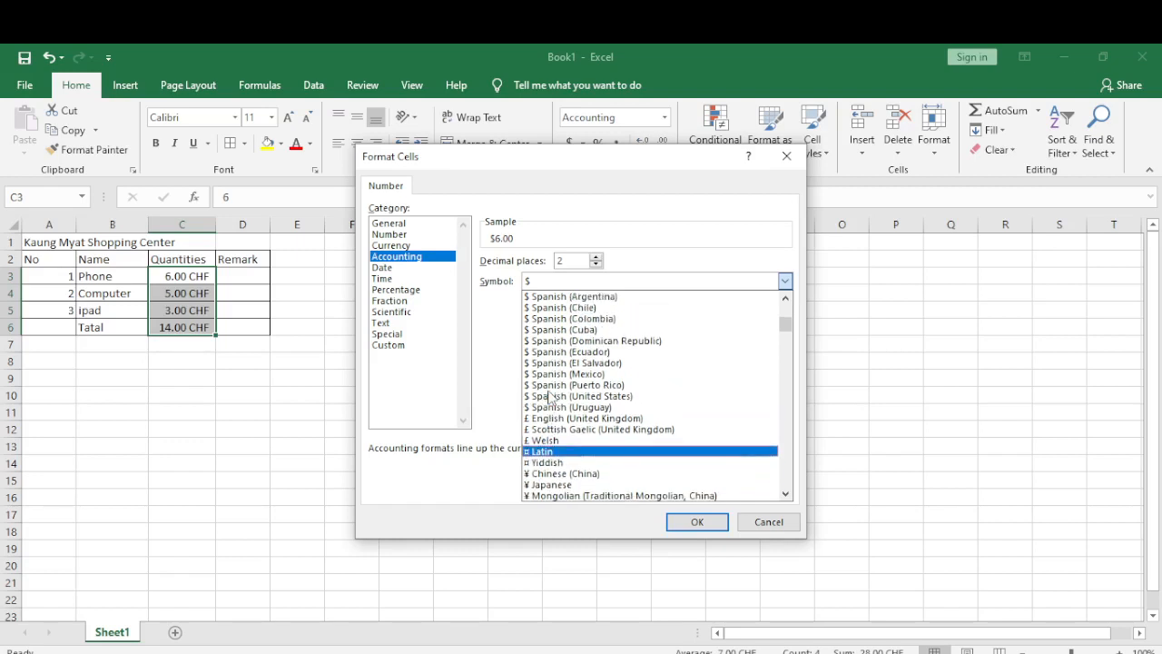
scroll(549, 397, "up", 5)
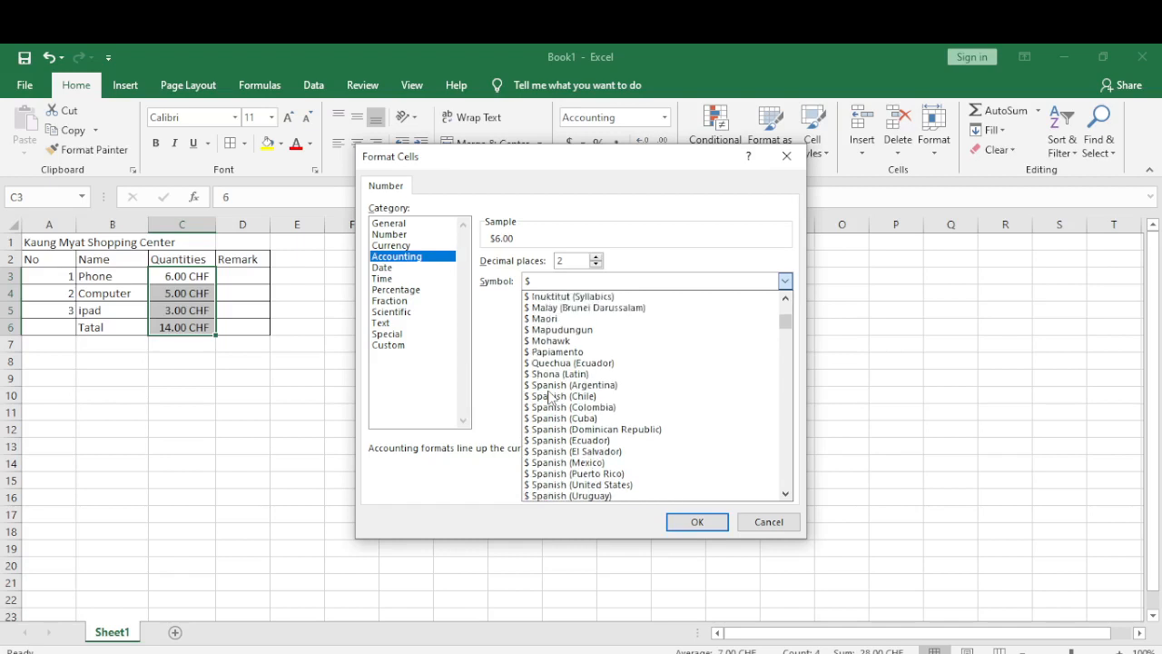
scroll(549, 397, "up", 5)
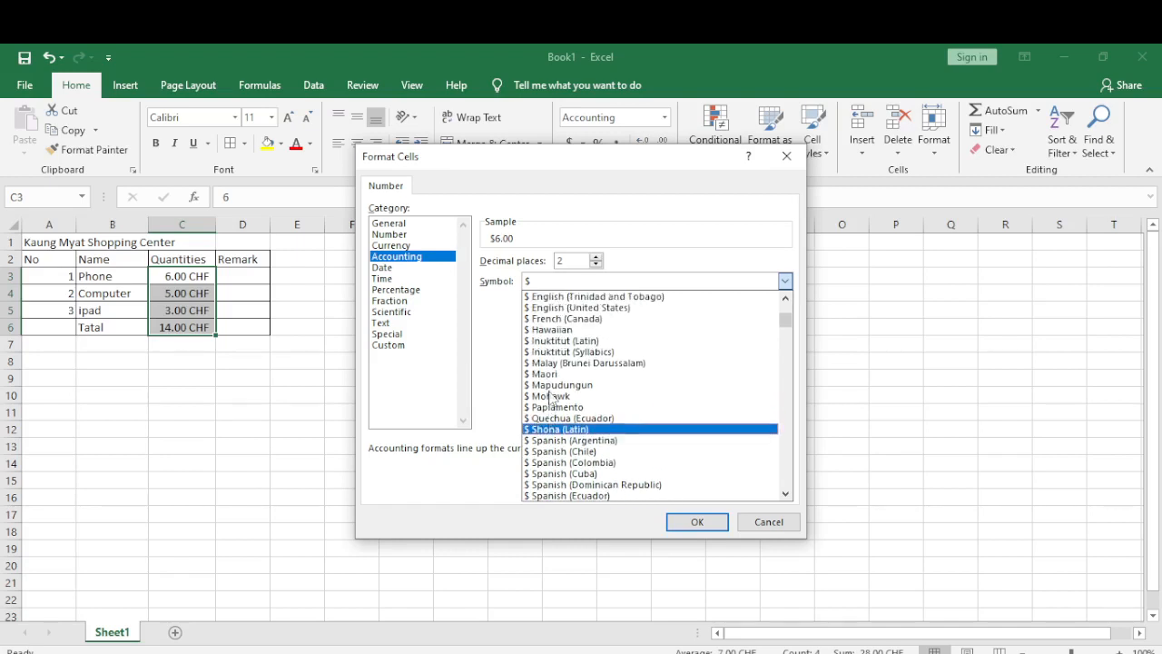
scroll(550, 397, "up", 5)
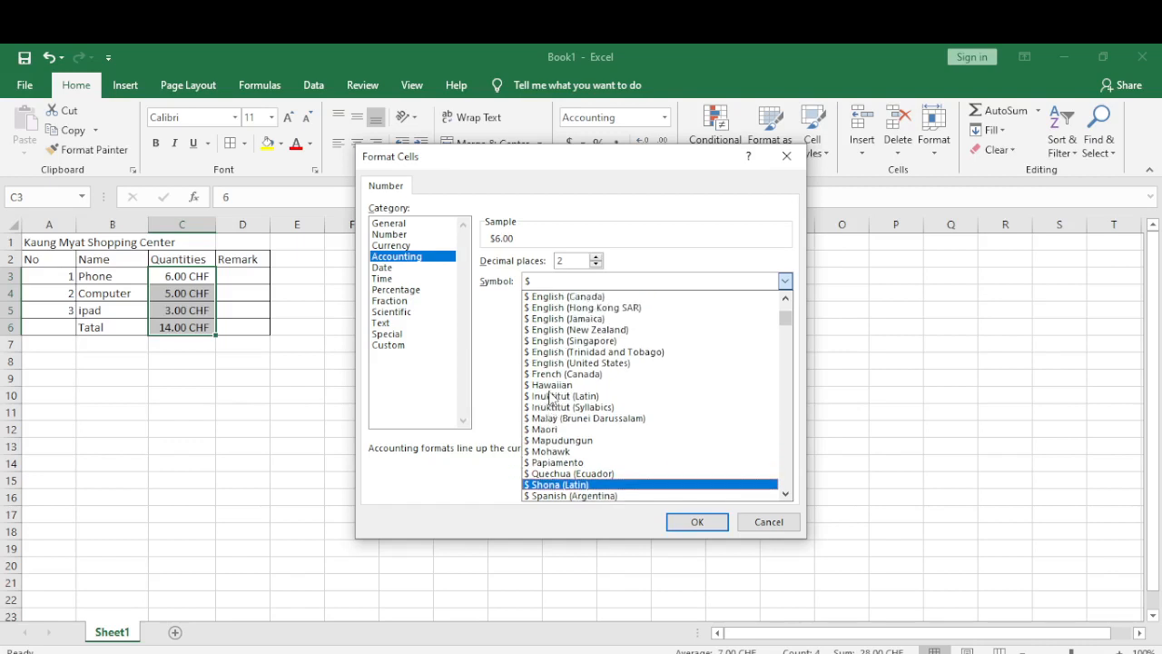
scroll(549, 397, "up", 5)
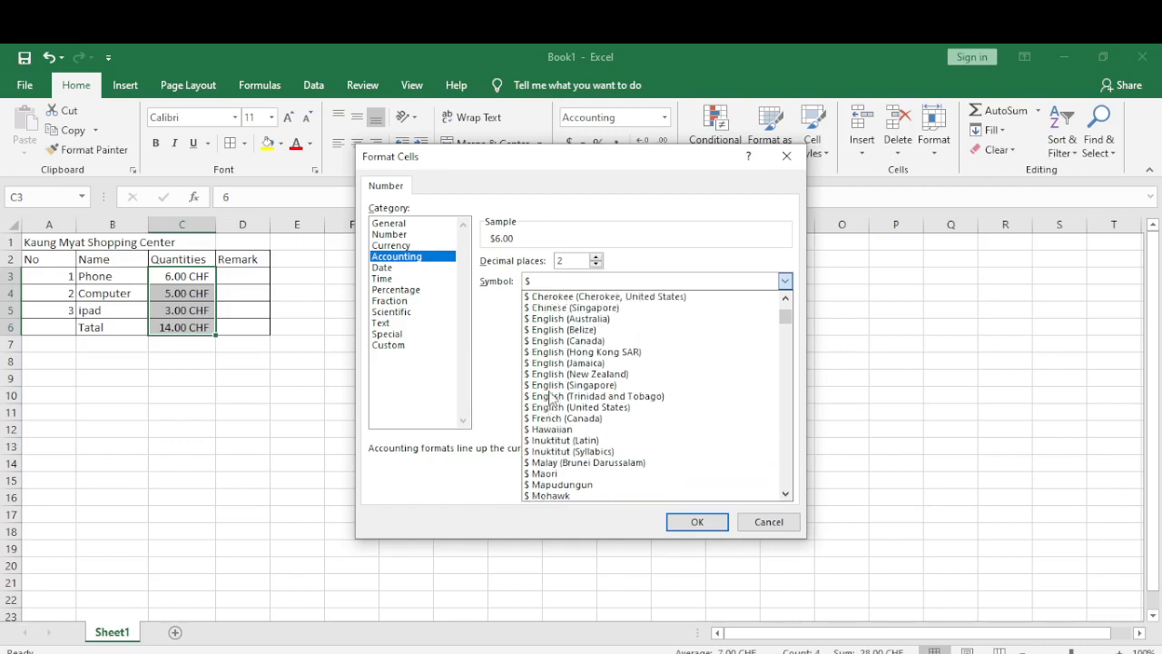
scroll(549, 396, "up", 4)
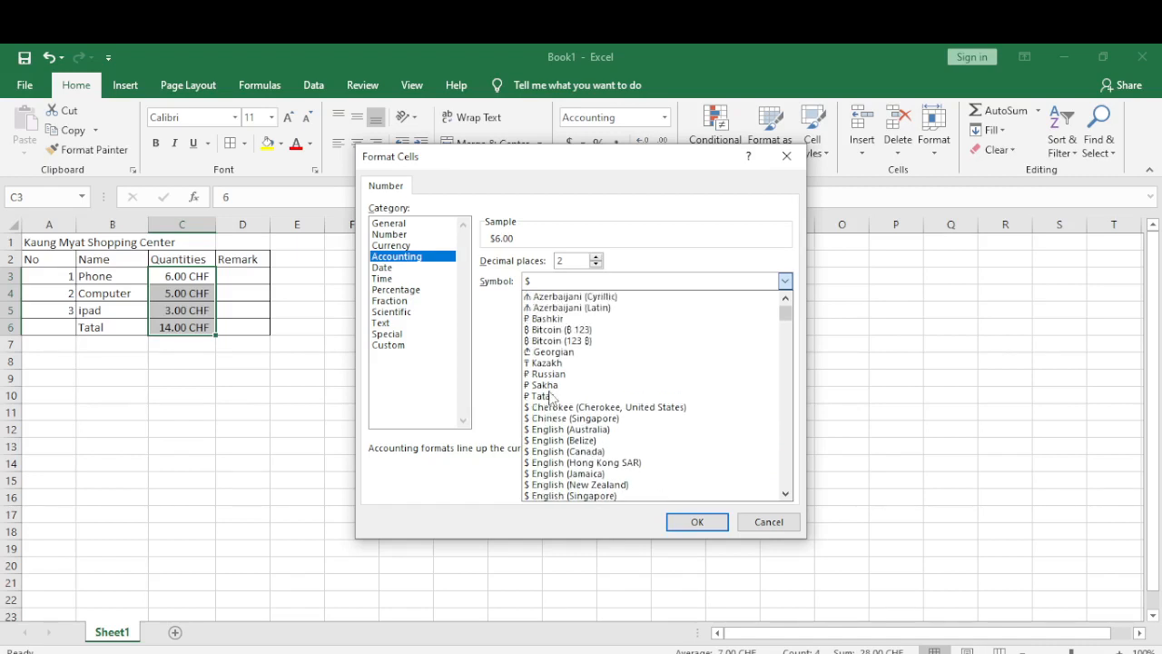
scroll(550, 400, "up", 1)
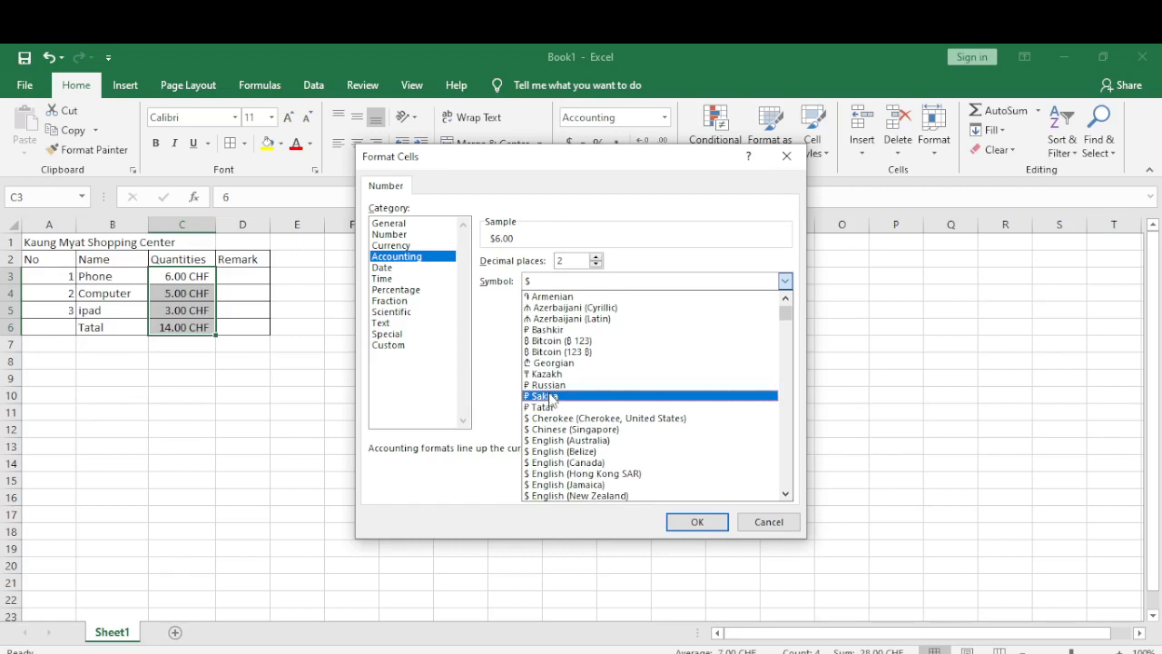
scroll(551, 400, "down", 2)
scroll(551, 399, "up", 2)
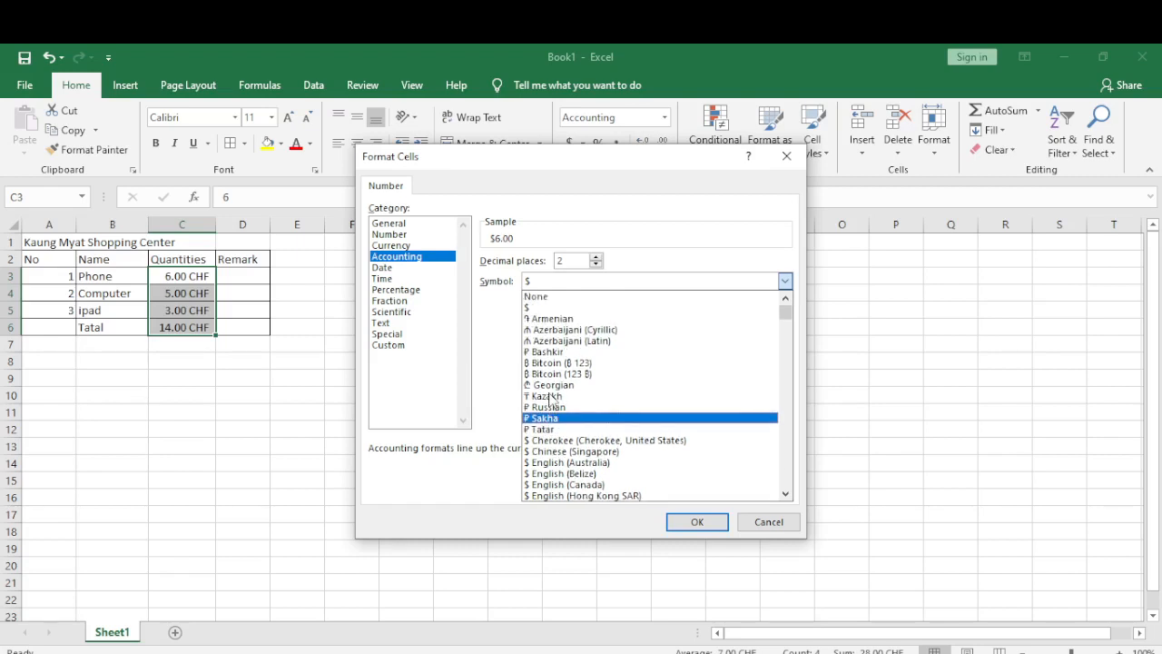
scroll(551, 400, "down", 3)
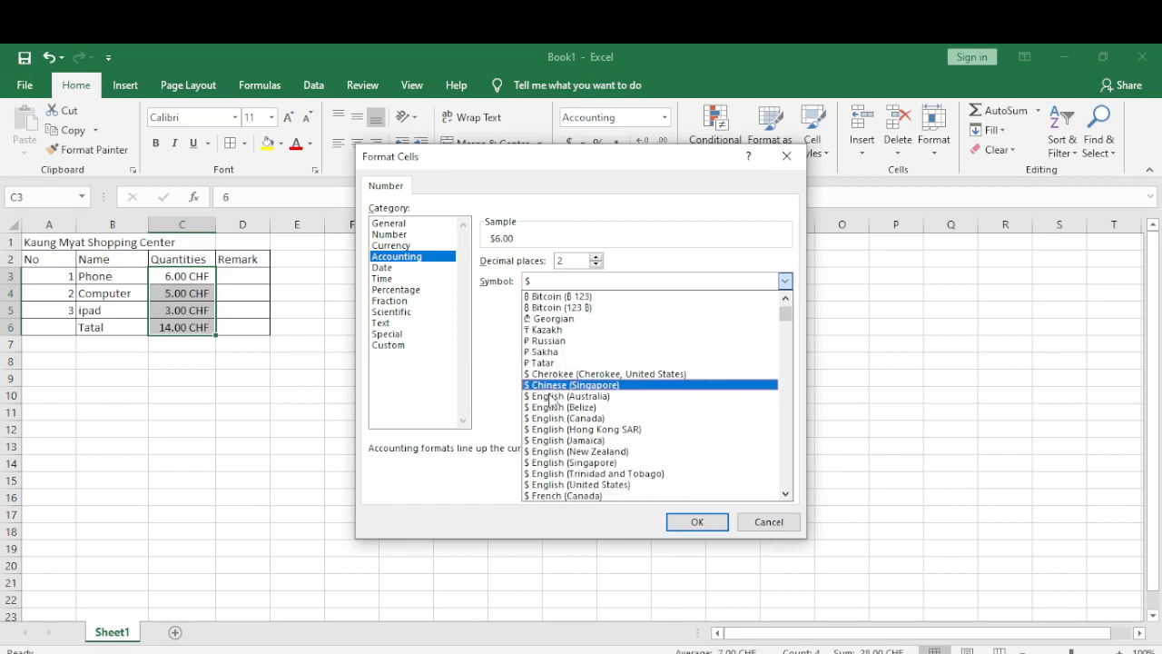
scroll(549, 400, "down", 4)
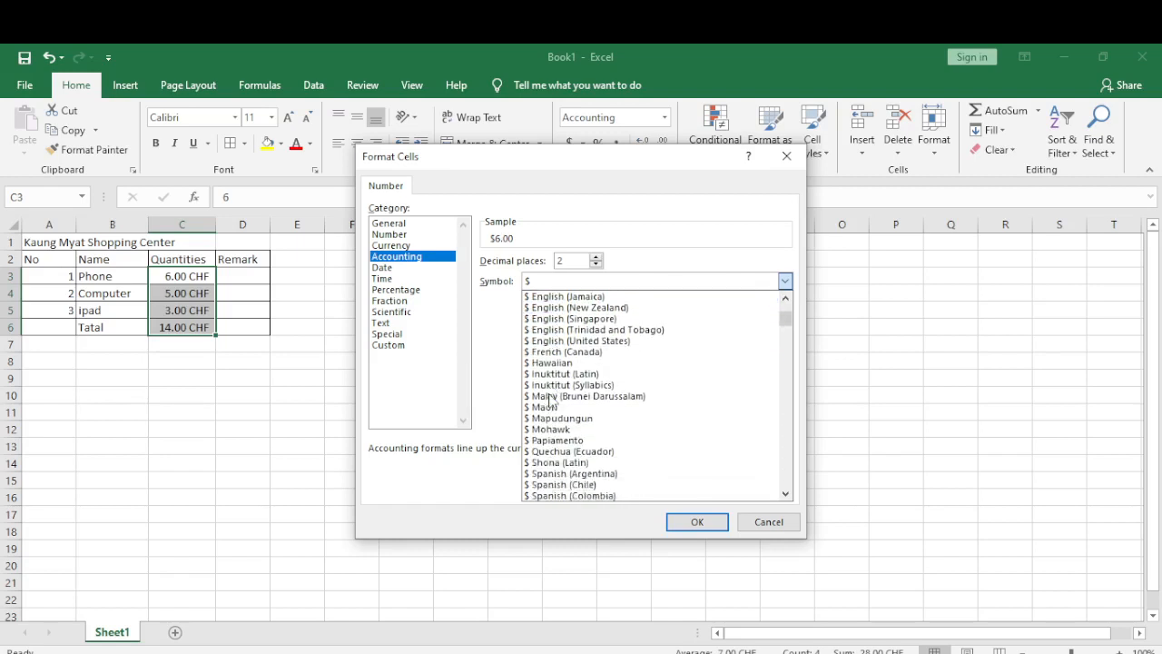
scroll(550, 400, "down", 4)
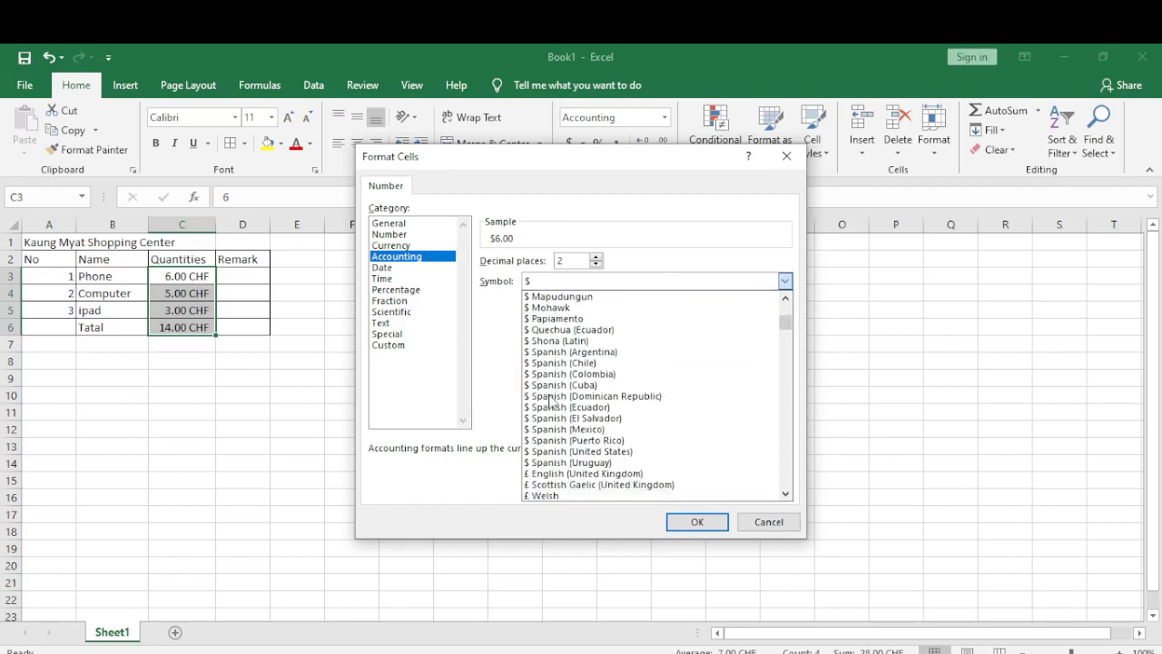
scroll(550, 401, "down", 3)
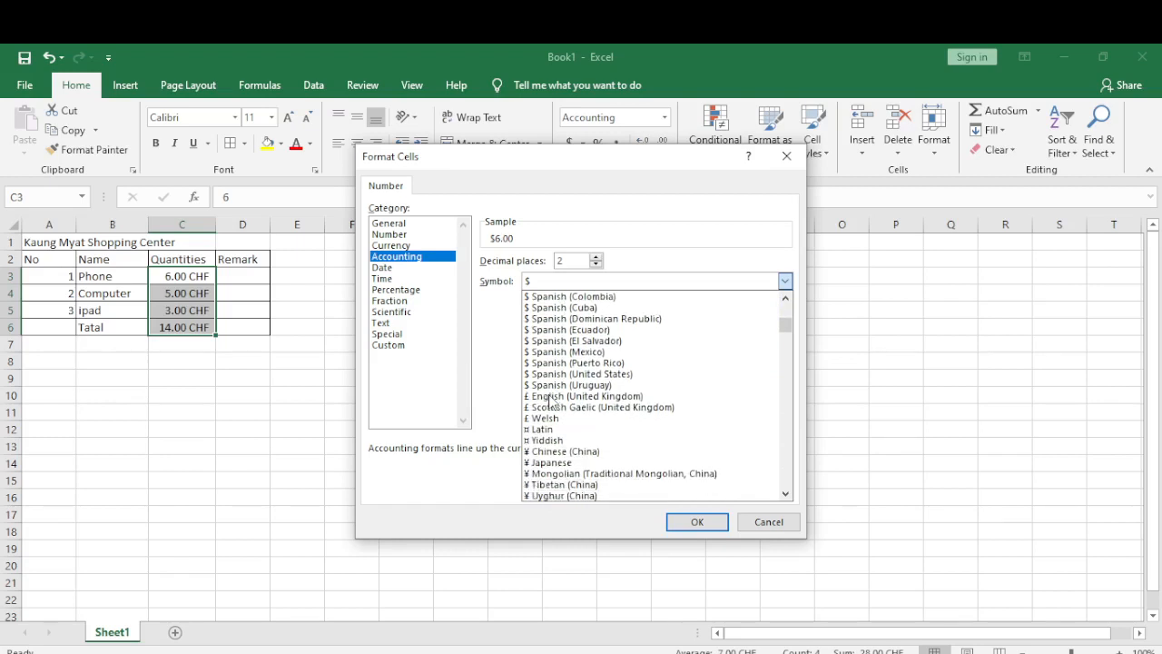
scroll(550, 400, "down", 3)
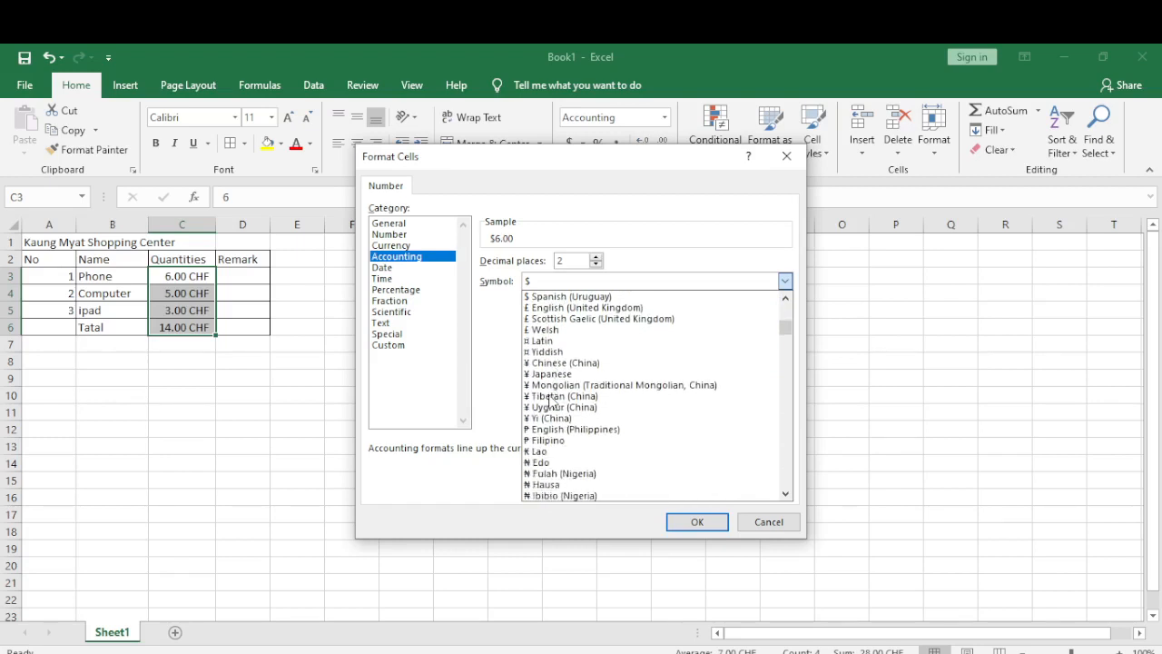
scroll(549, 400, "down", 4)
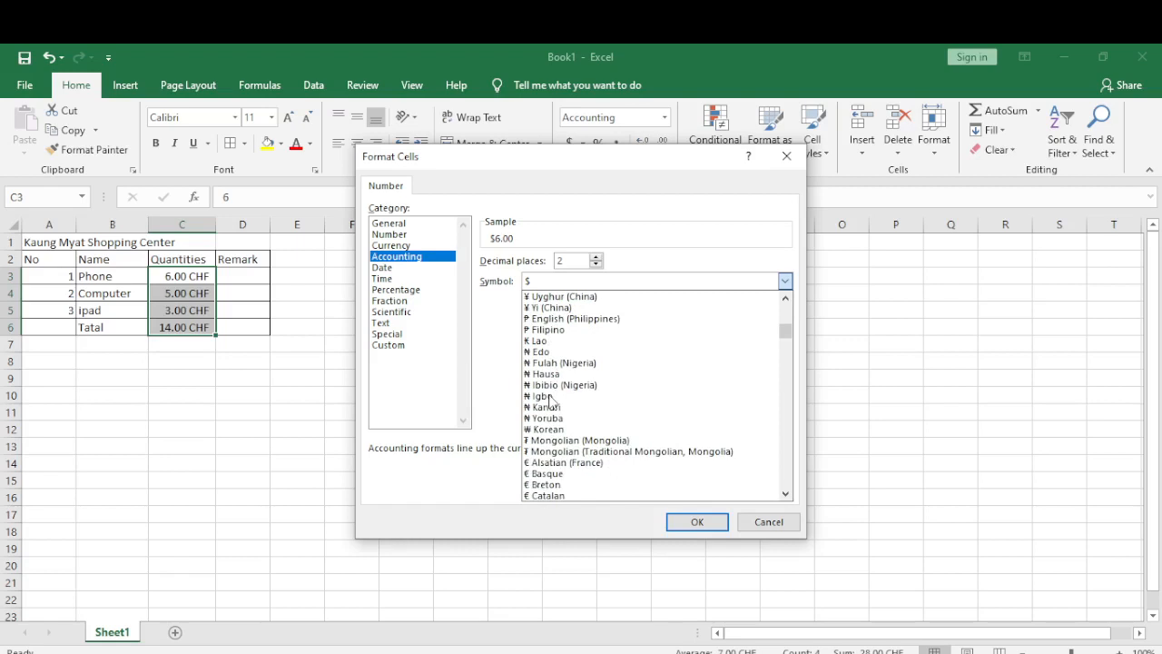
scroll(550, 400, "down", 1)
scroll(551, 401, "down", 3)
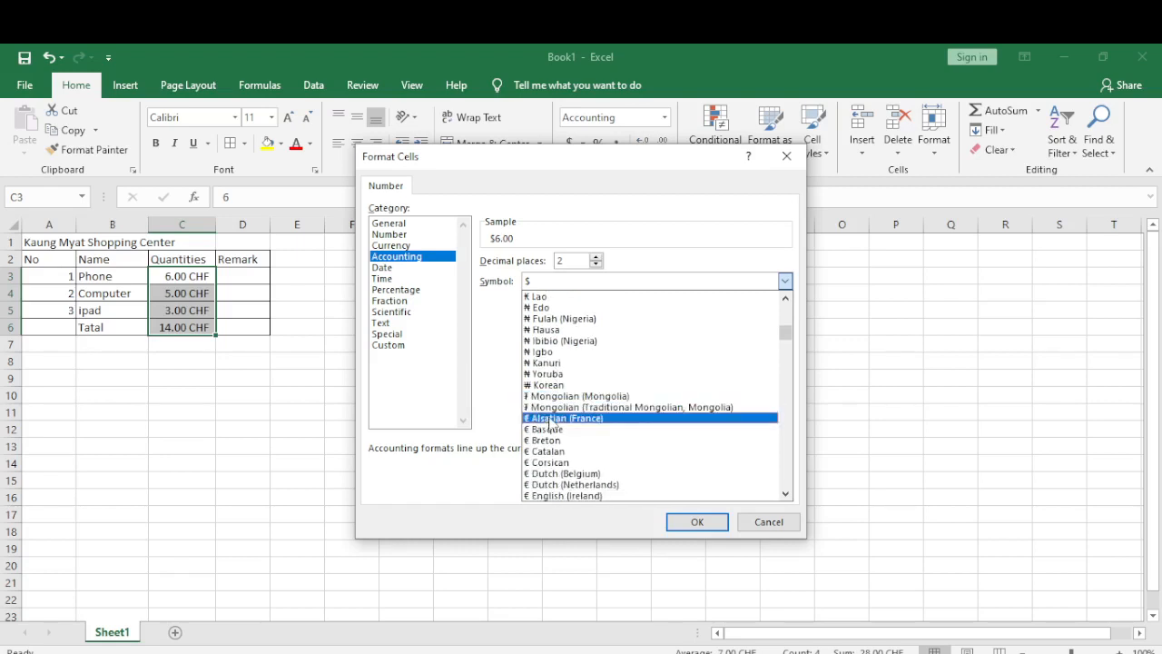
scroll(551, 440, "down", 1)
scroll(549, 442, "down", 3)
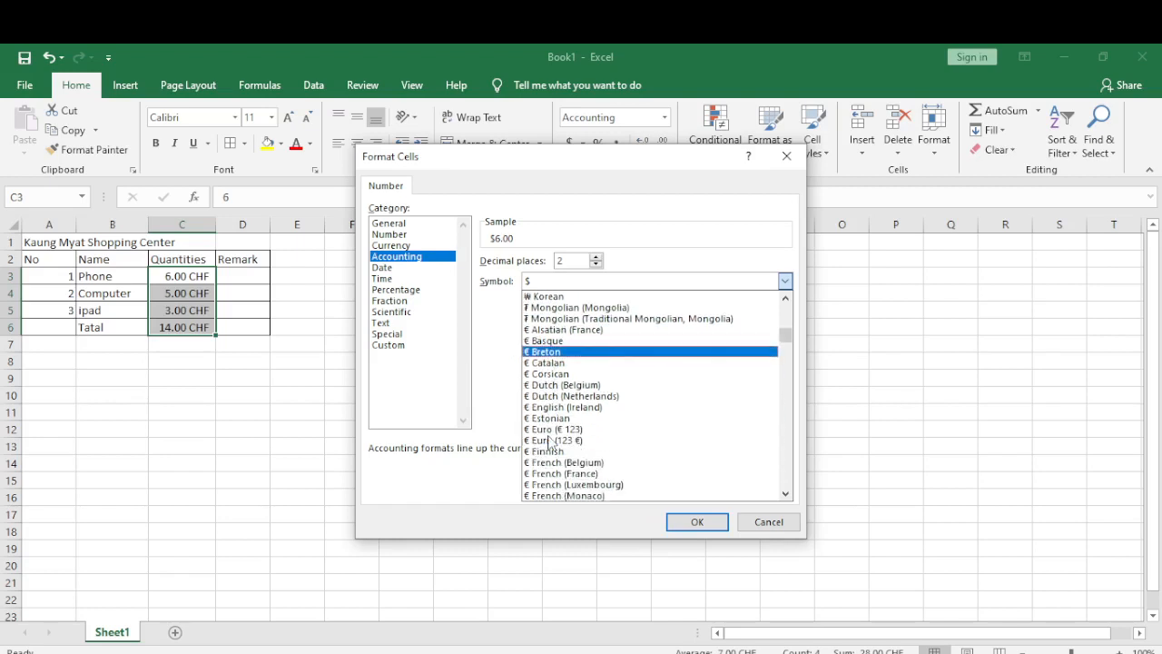
scroll(549, 442, "up", 3)
scroll(551, 442, "up", 2)
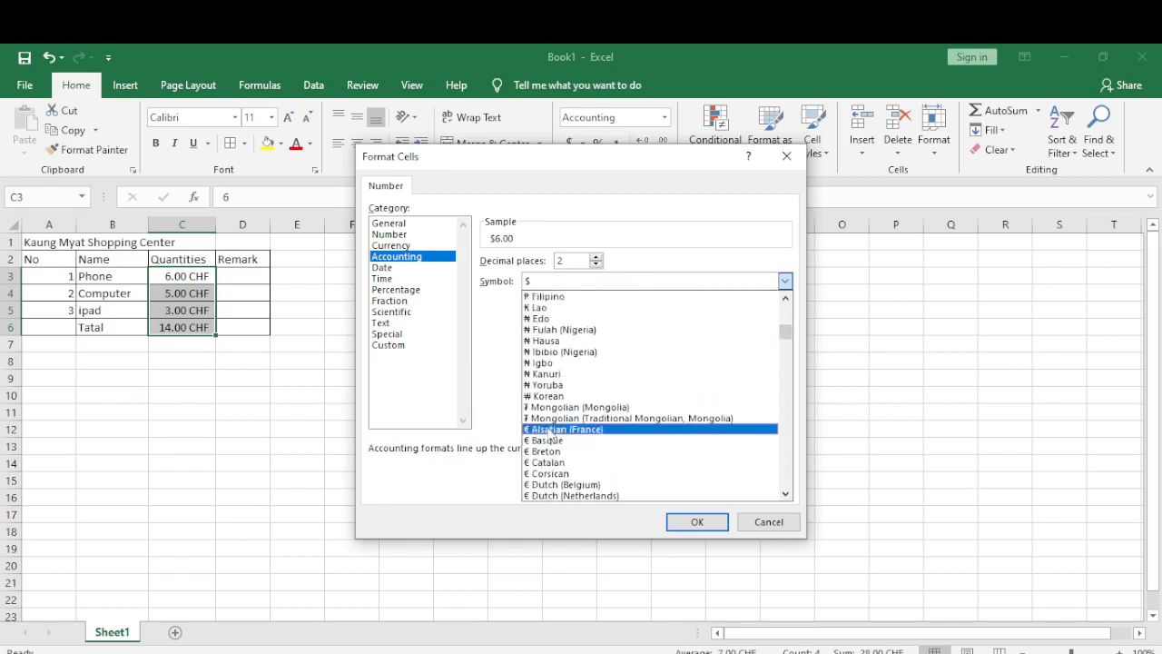
left_click(770, 522)
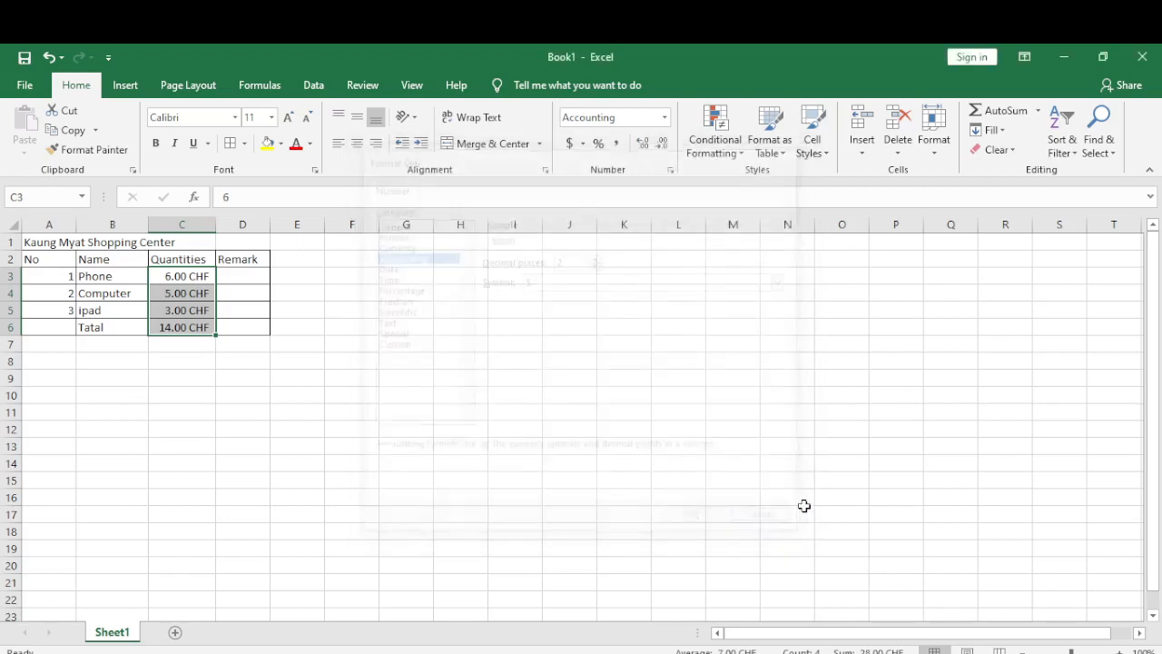
- Change the format of the quantities and total in C3:C6 back to Currency
left_click(666, 121)
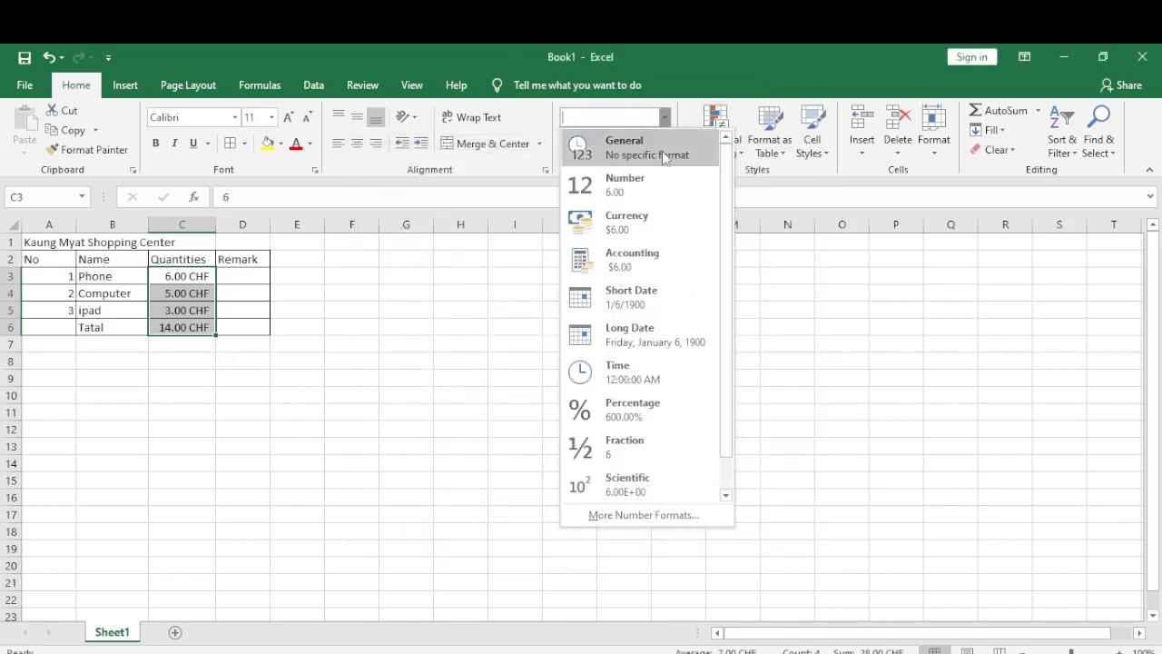
left_click(619, 227)
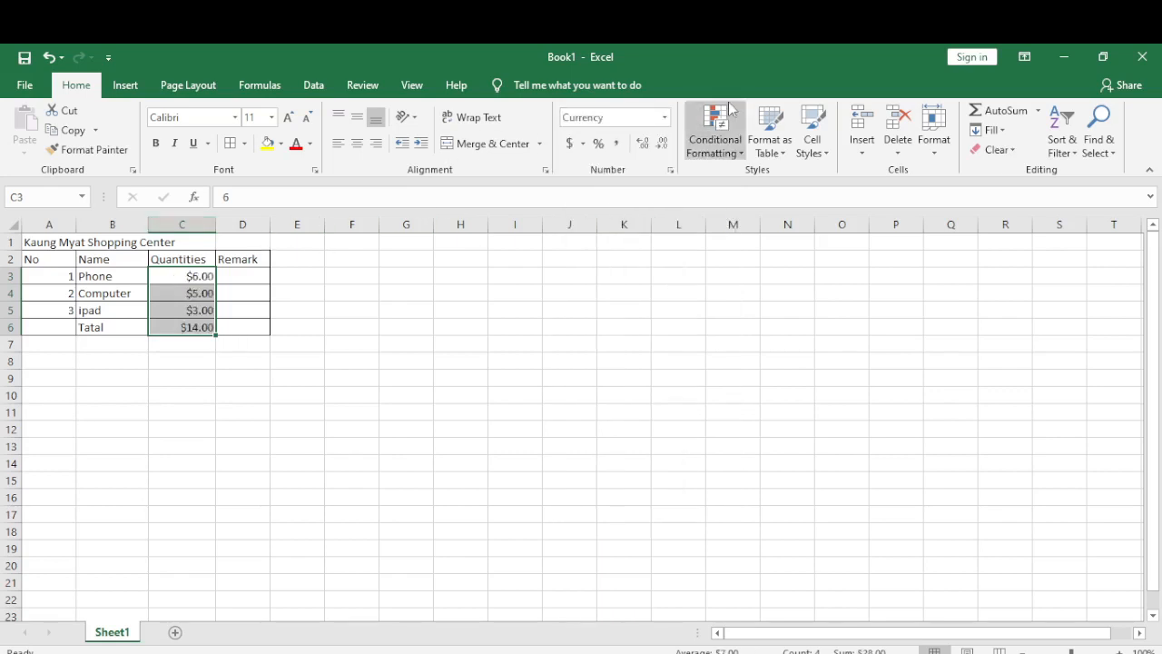
- Look through the accounting currency symbols available for C3:C6, from Armenian to the English dollar variants, and cancel without applying one
left_click(583, 143)
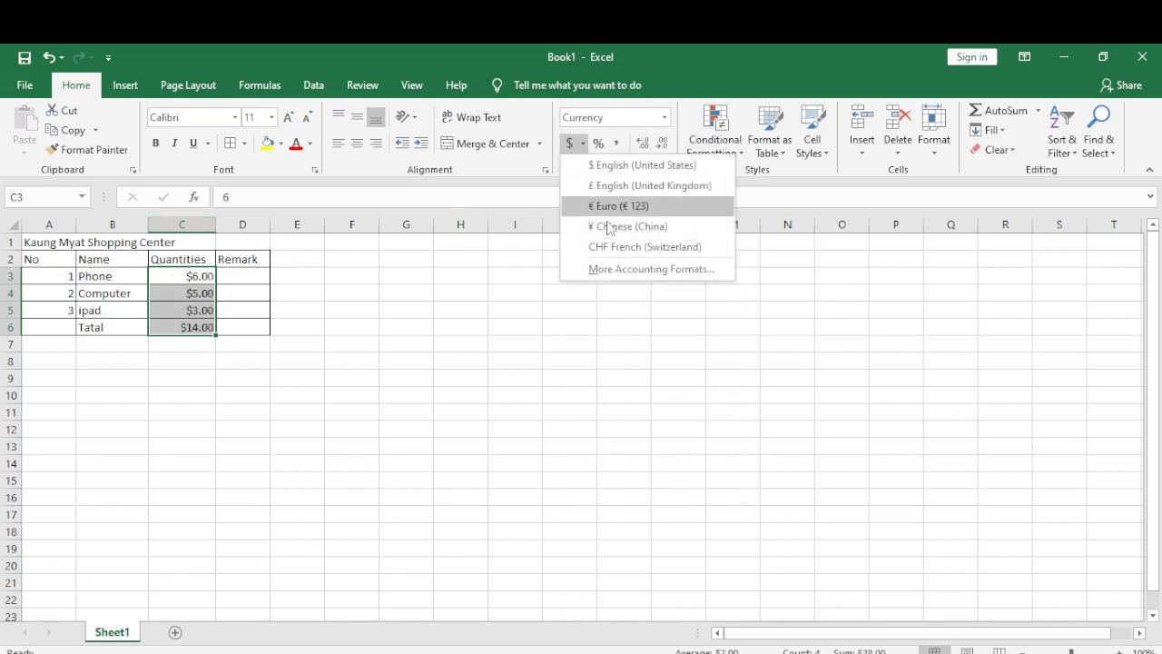
left_click(583, 144)
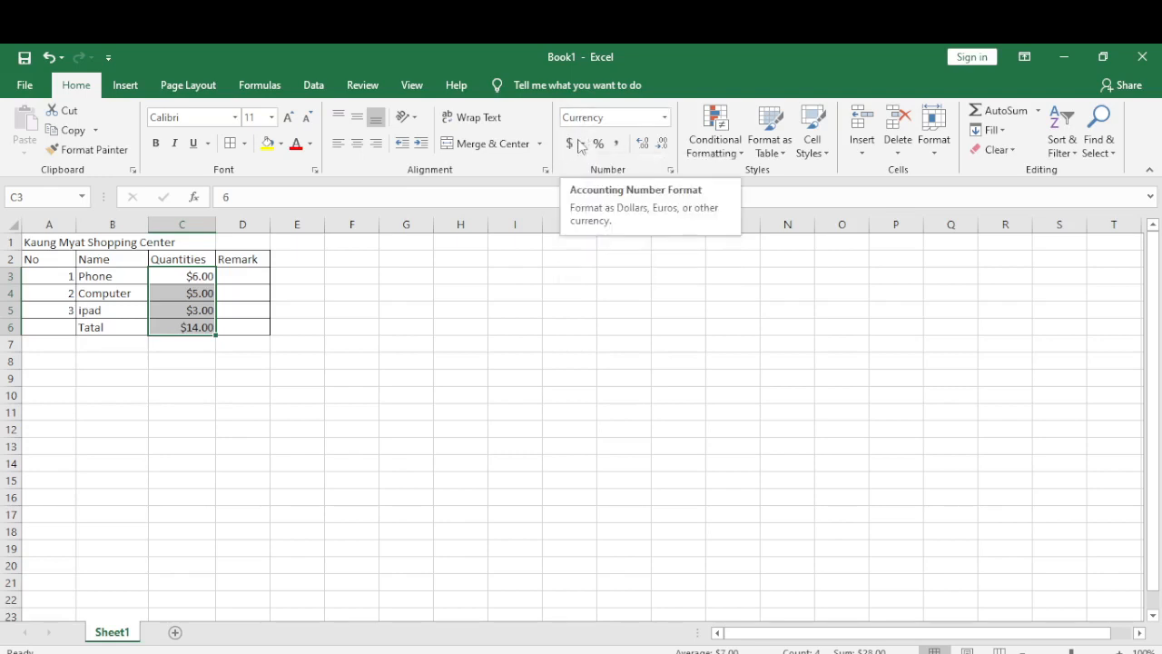
left_click(583, 143)
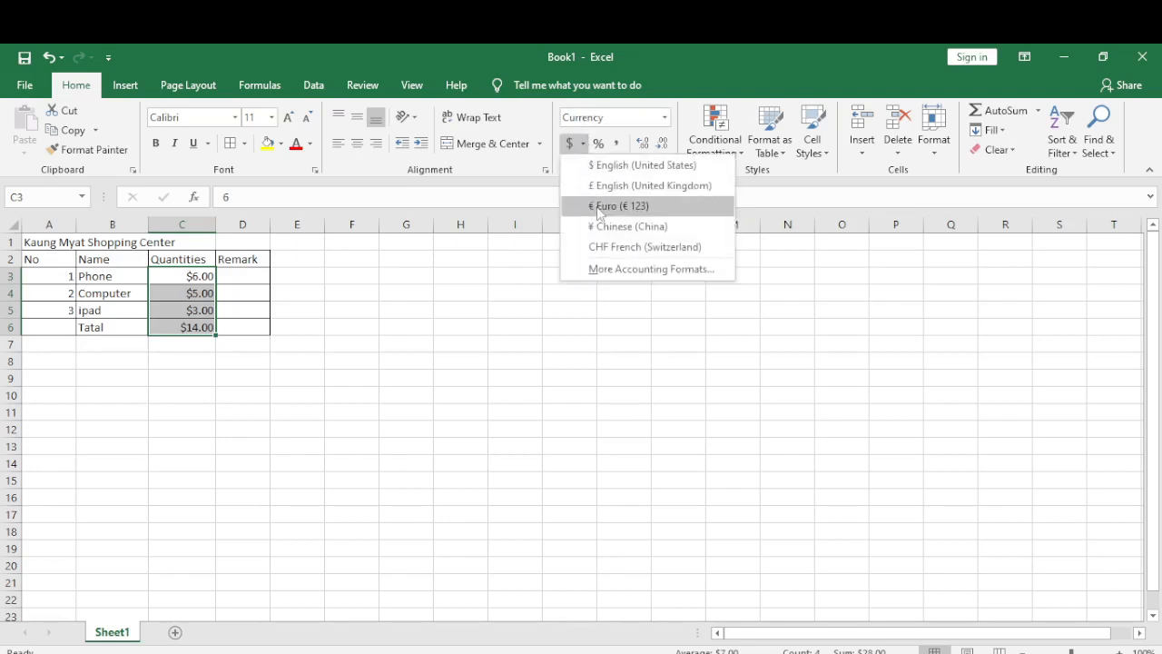
left_click(657, 272)
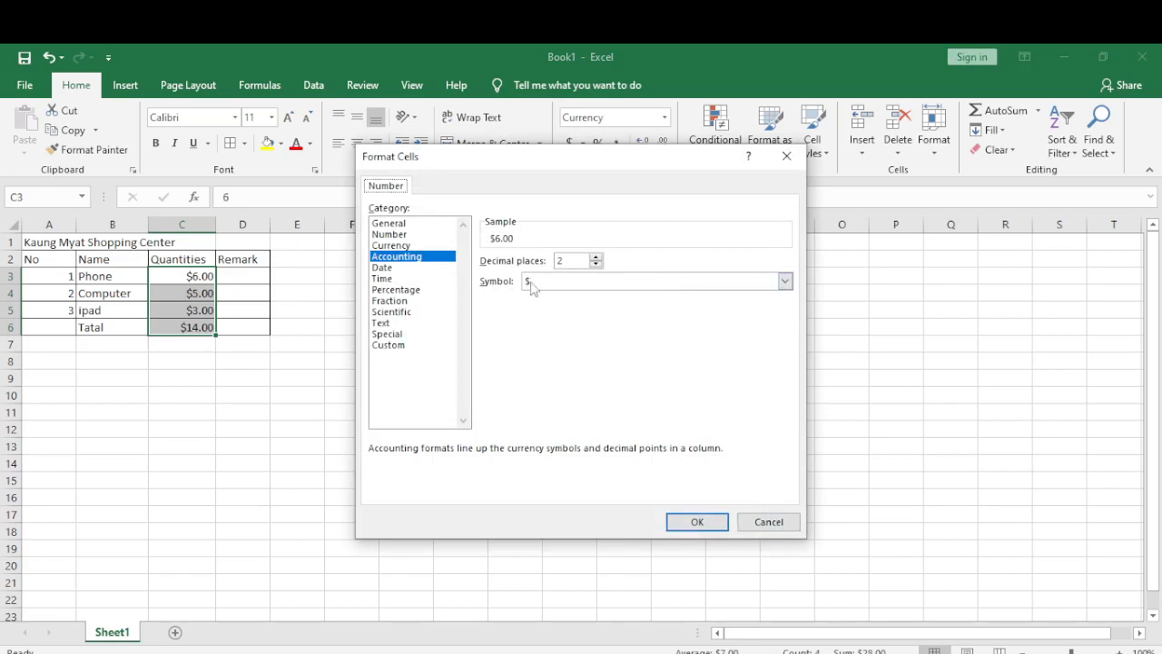
left_click(785, 283)
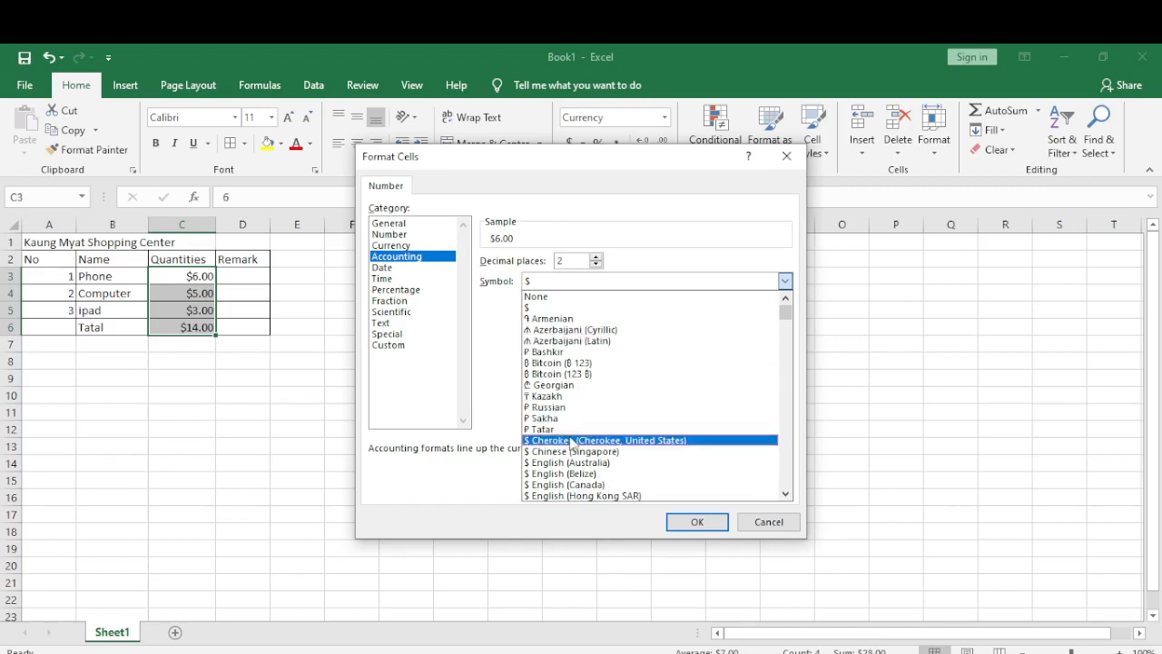
scroll(572, 442, "down", 2)
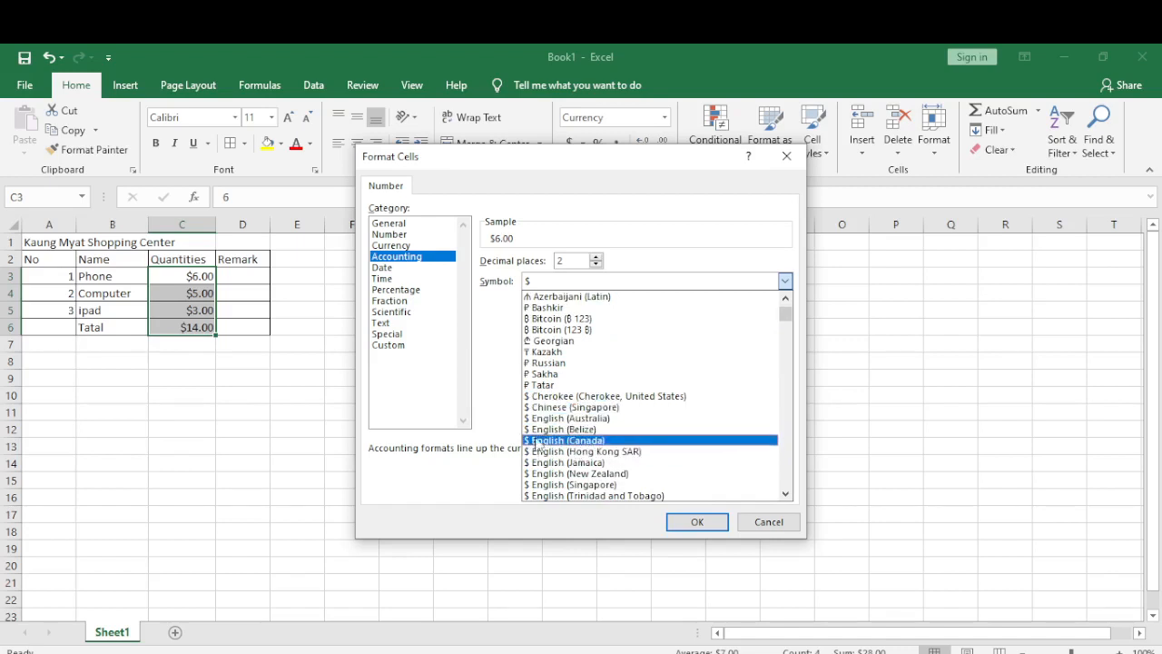
left_click(776, 531)
left_click(775, 528)
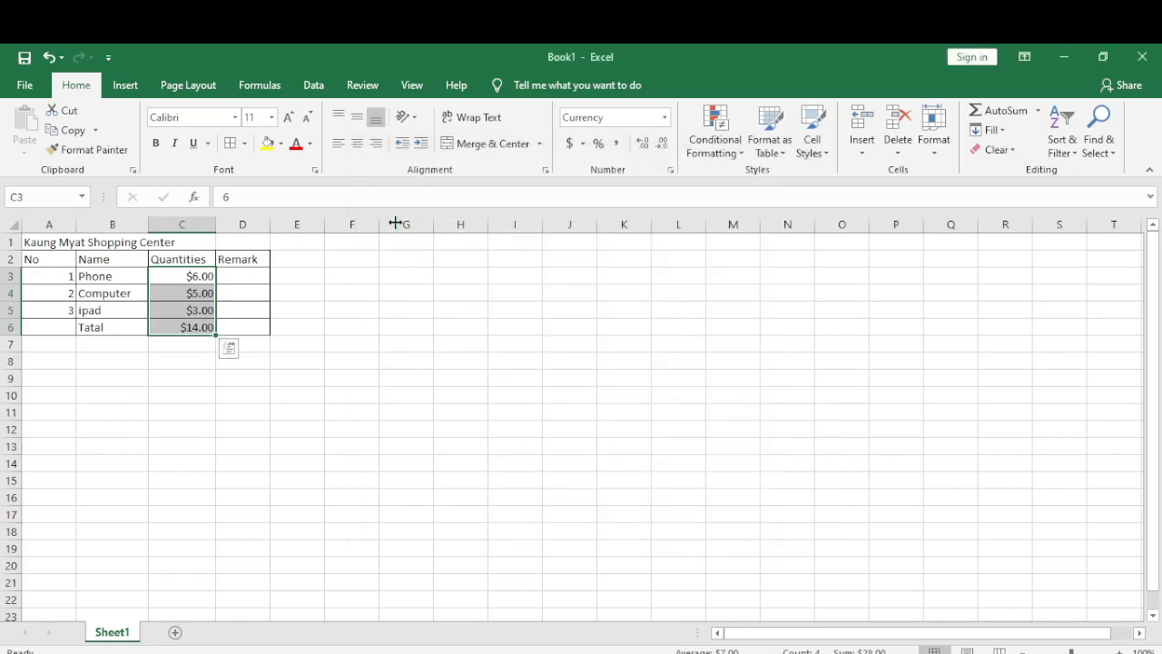
- Change the format of the ipad quantity in C5 to Accounting and then to Short Date
left_click(180, 308)
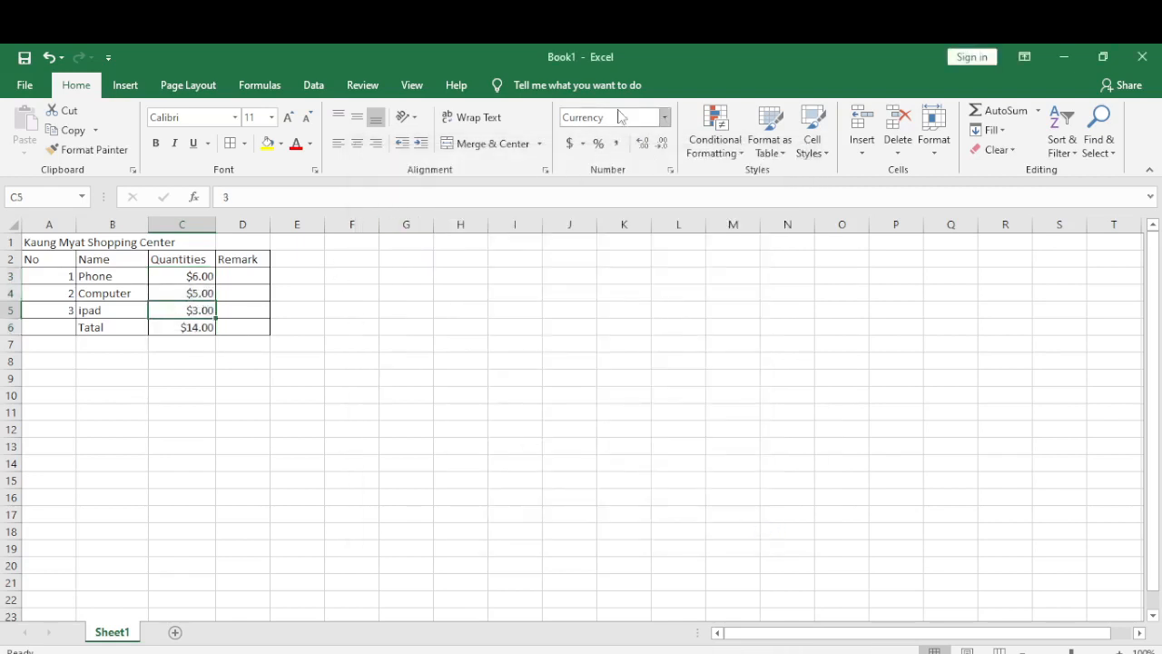
left_click(665, 118)
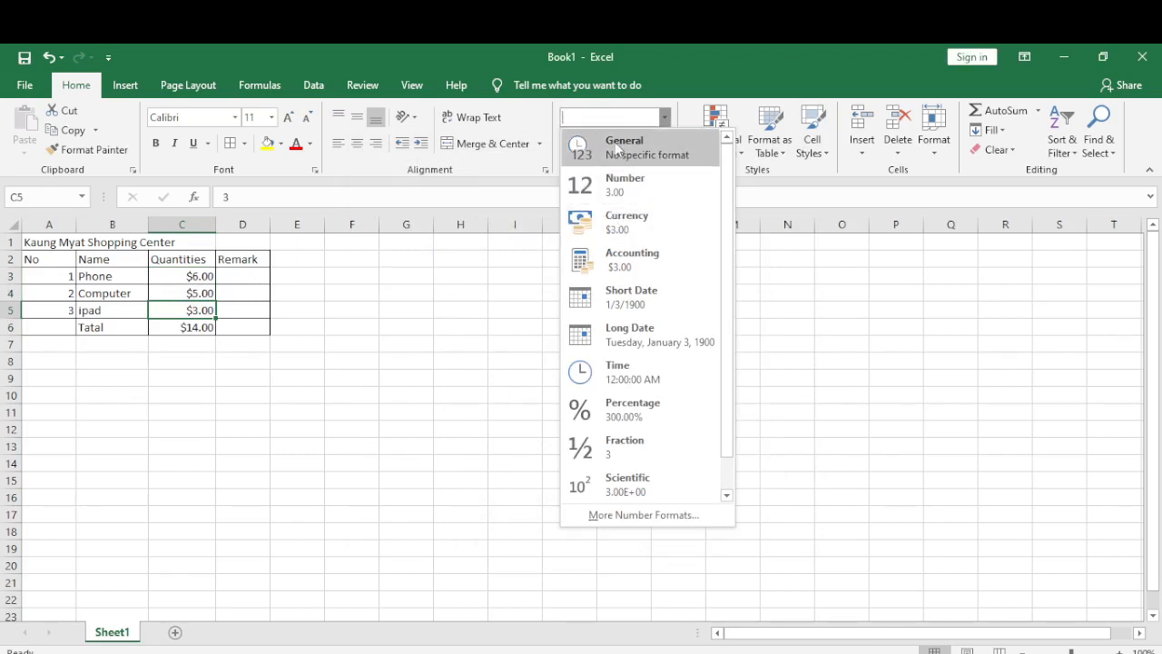
left_click(641, 263)
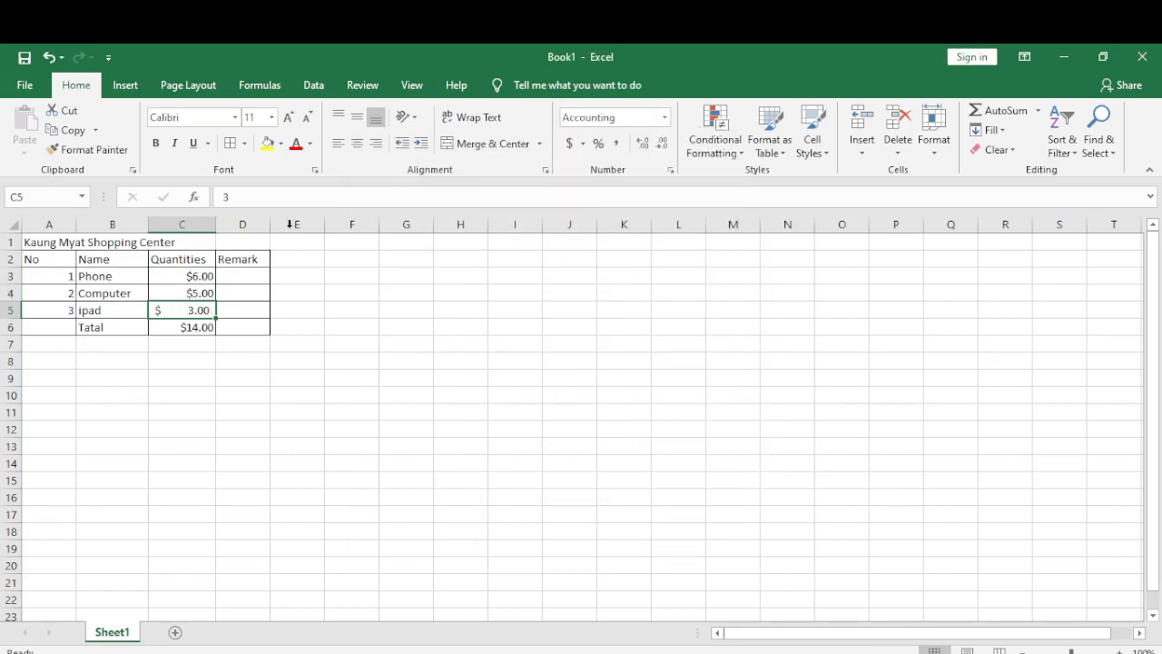
left_click(666, 120)
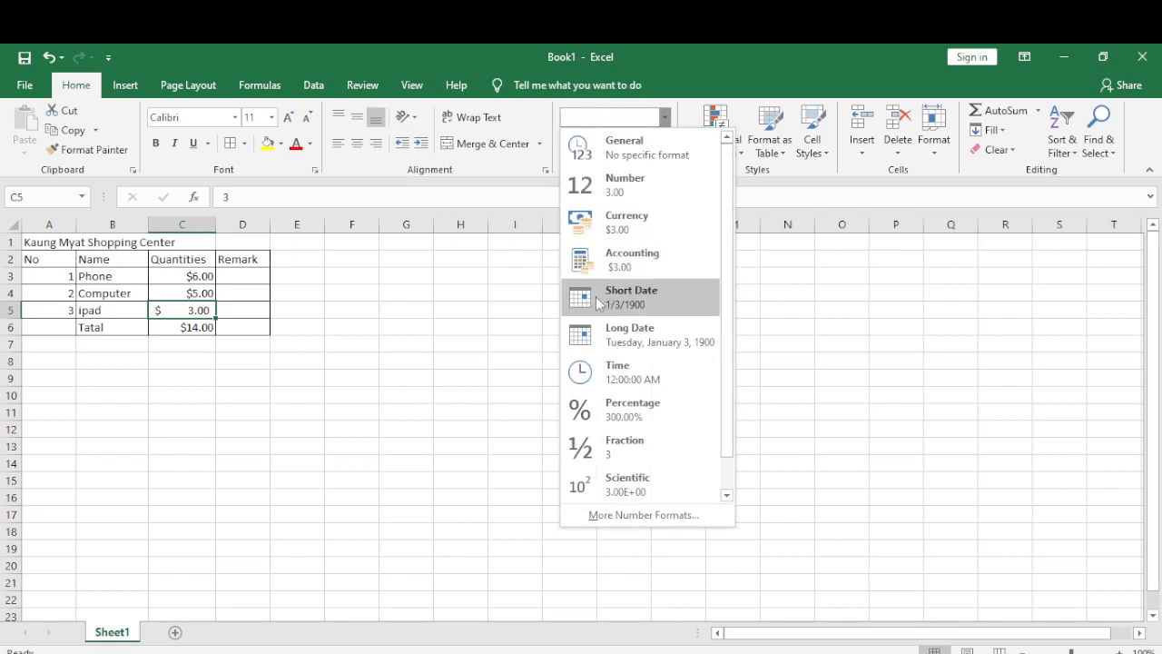
left_click(598, 302)
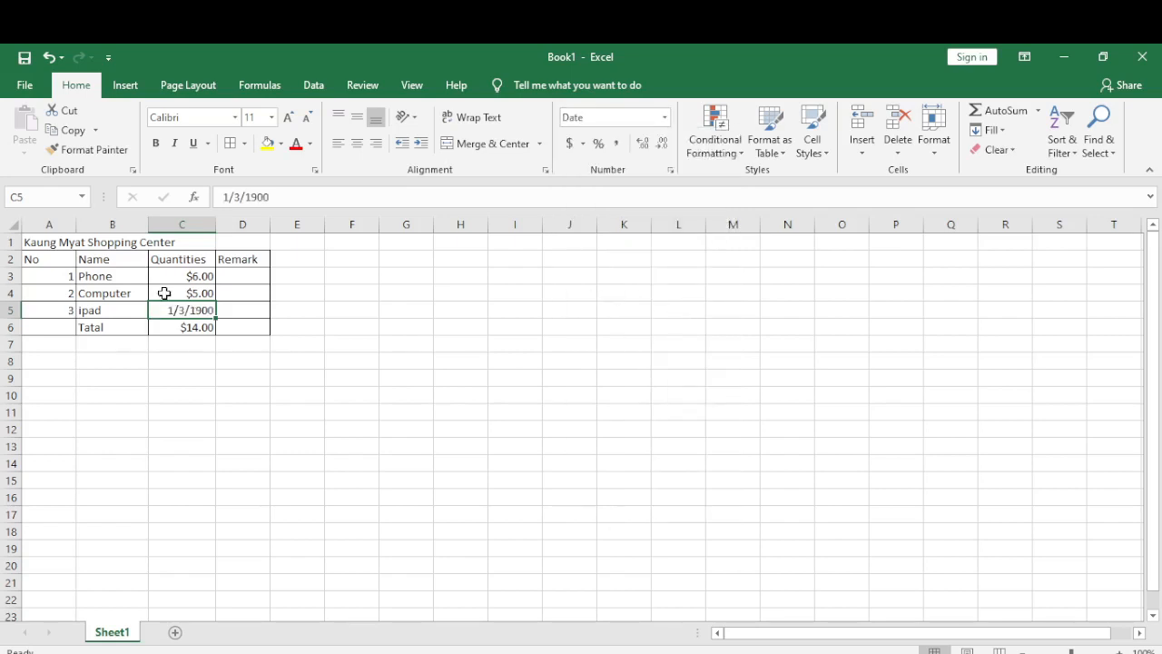
- Format all the quantities and the total in C3:C6 as Short Date
left_click(166, 291)
left_click(168, 274)
left_click_drag(168, 274, 181, 327)
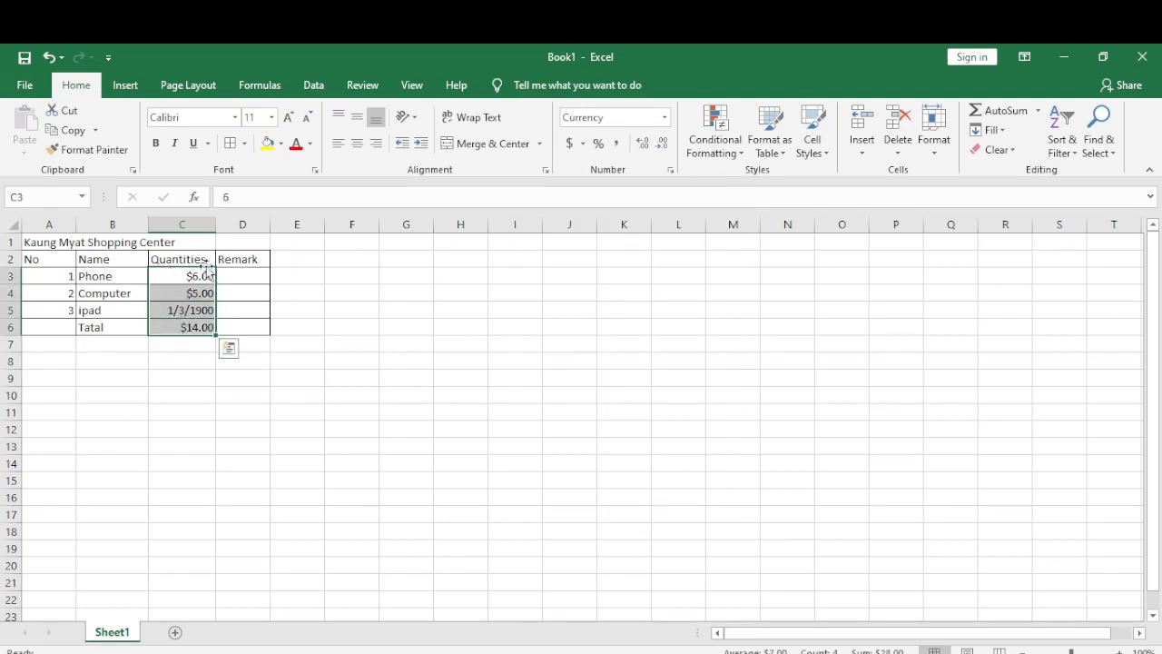
left_click(179, 274)
left_click_drag(179, 274, 195, 328)
left_click(666, 119)
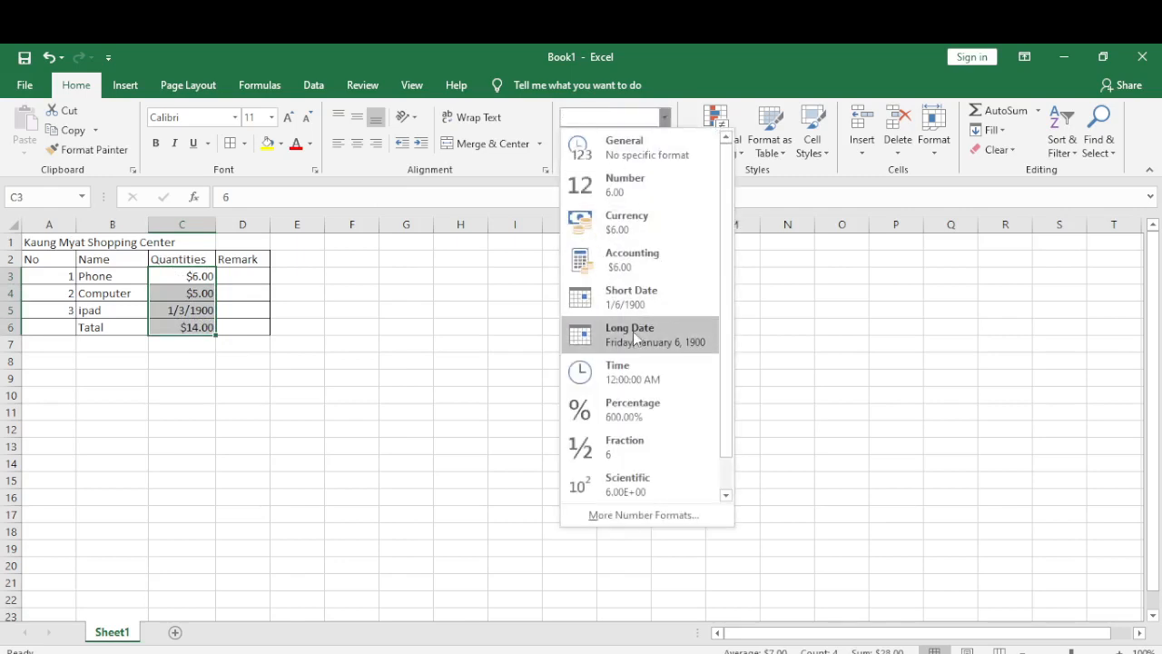
left_click(626, 303)
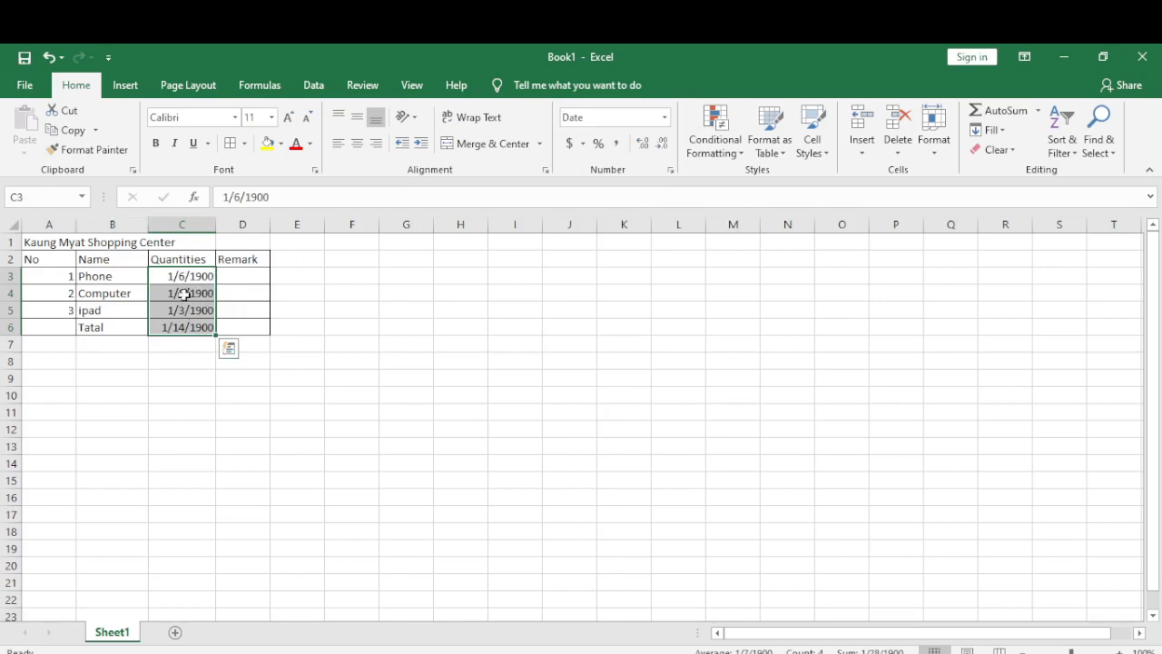
- Format C3:C6 as Long Date and widen the Quantities column until the full dates fit
left_click(663, 119)
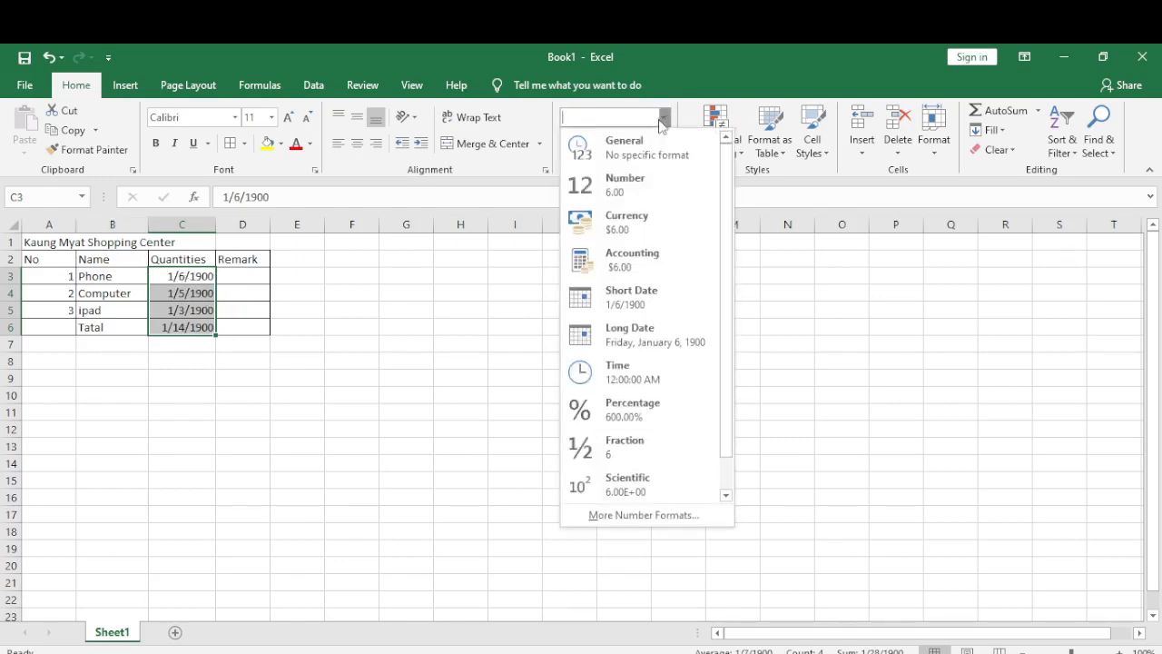
left_click(637, 351)
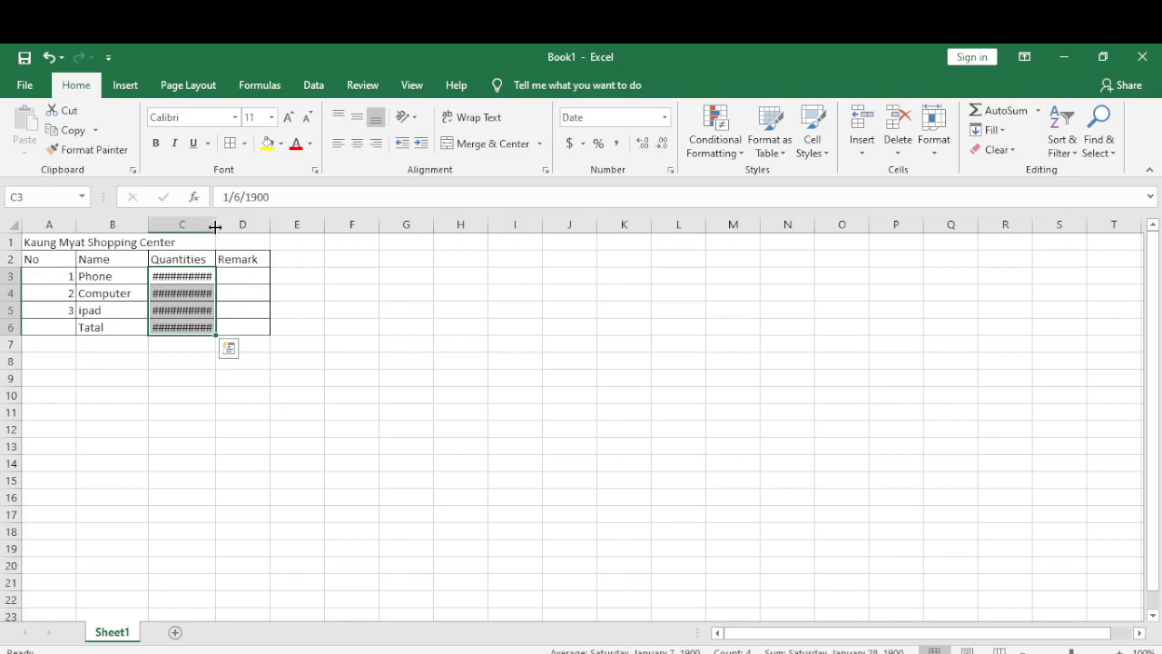
left_click_drag(215, 226, 298, 224)
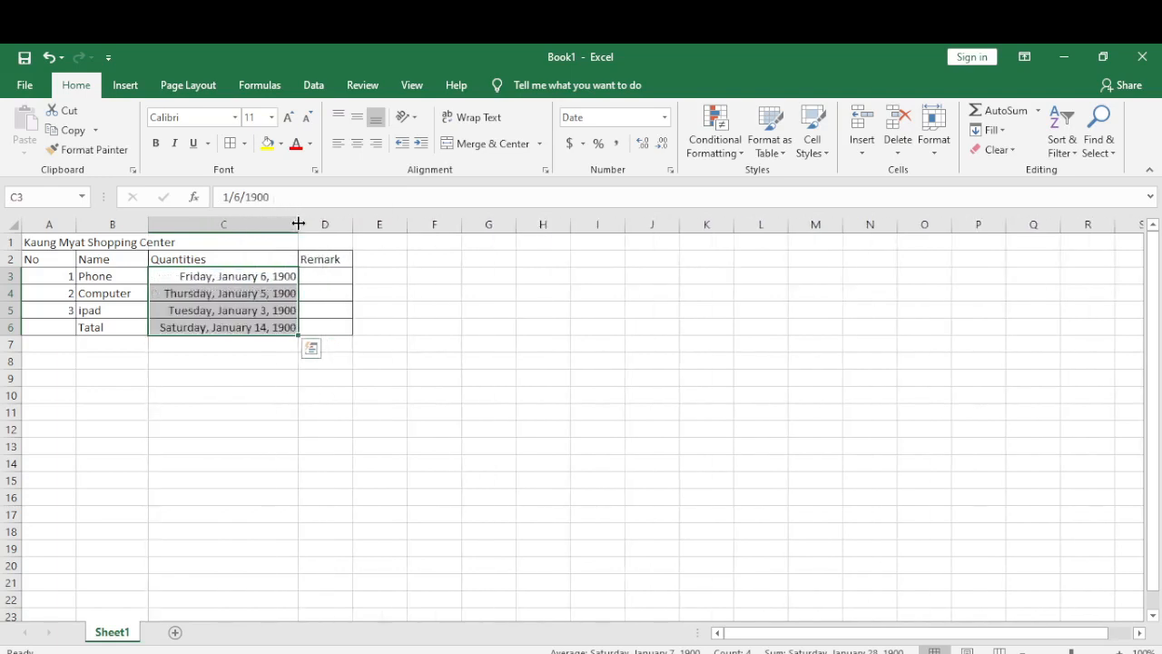
left_click(272, 310)
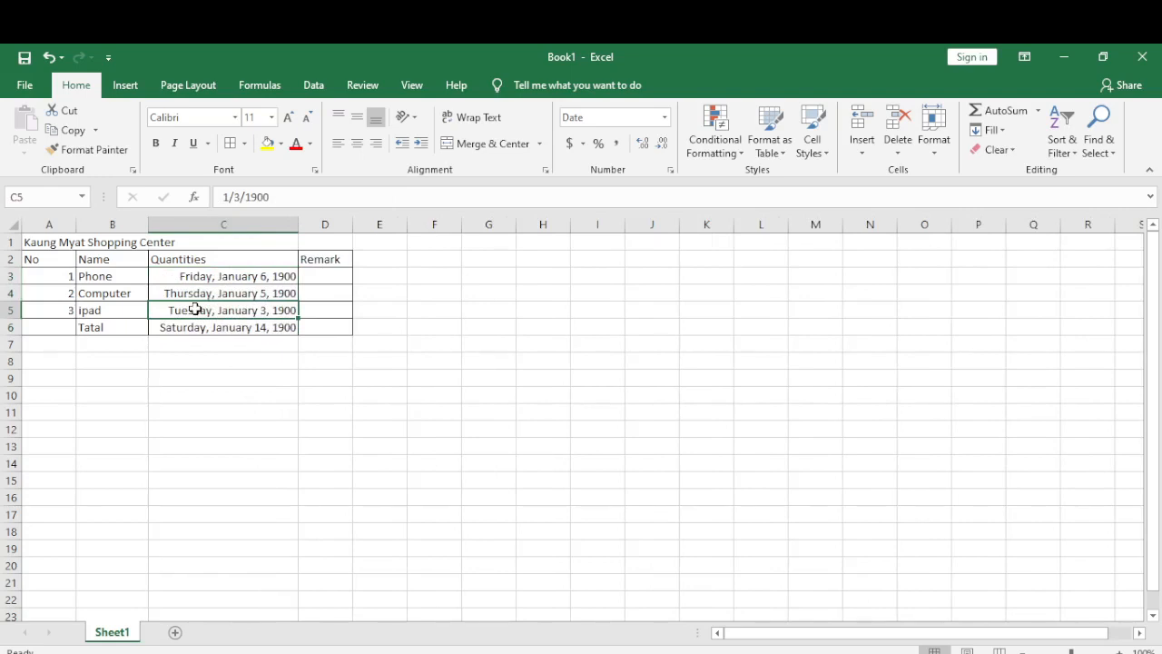
- Change the format of the quantities and total in C3:C6 to Time
left_click(251, 277)
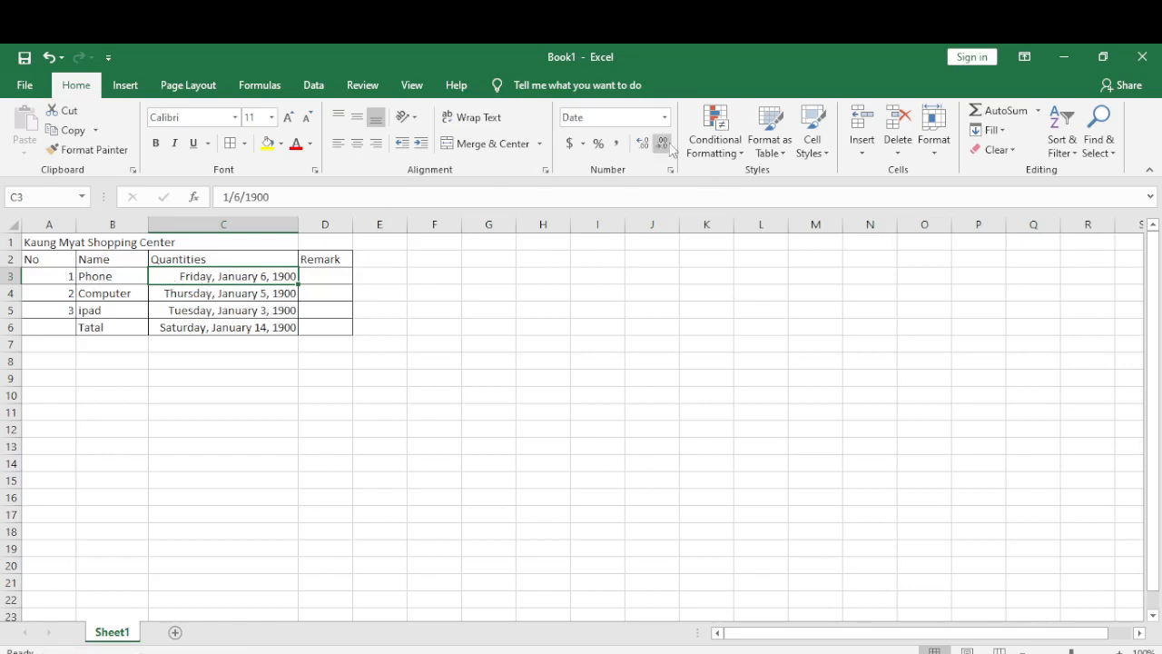
left_click(665, 117)
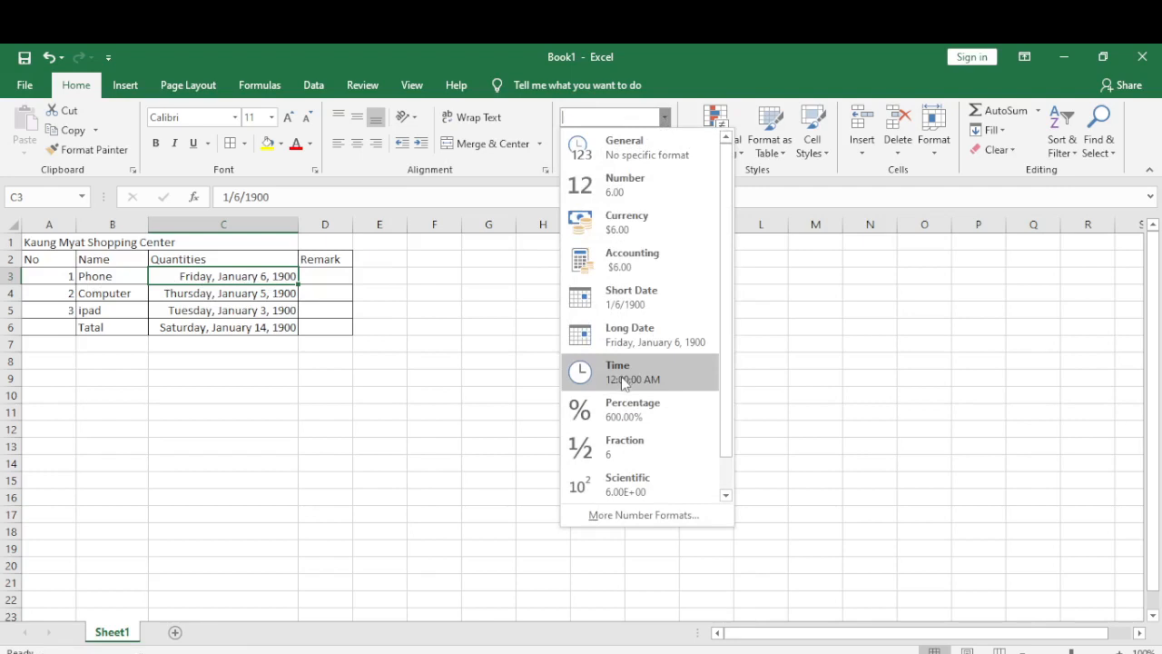
left_click(206, 271)
left_click_drag(203, 271, 241, 330)
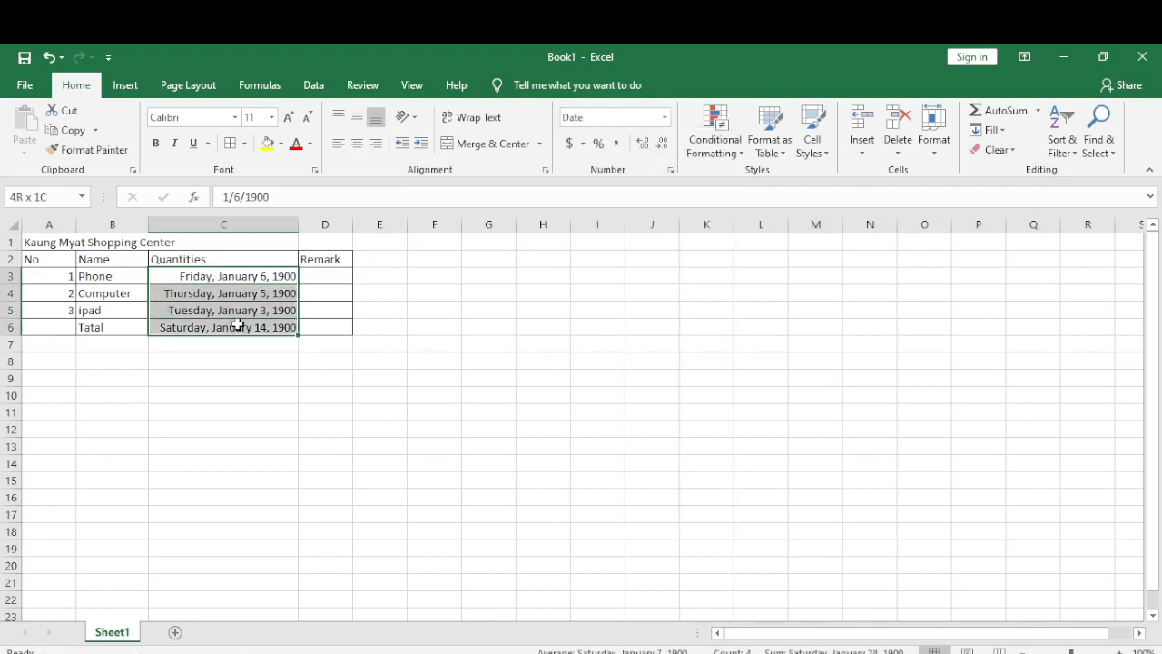
left_click(665, 119)
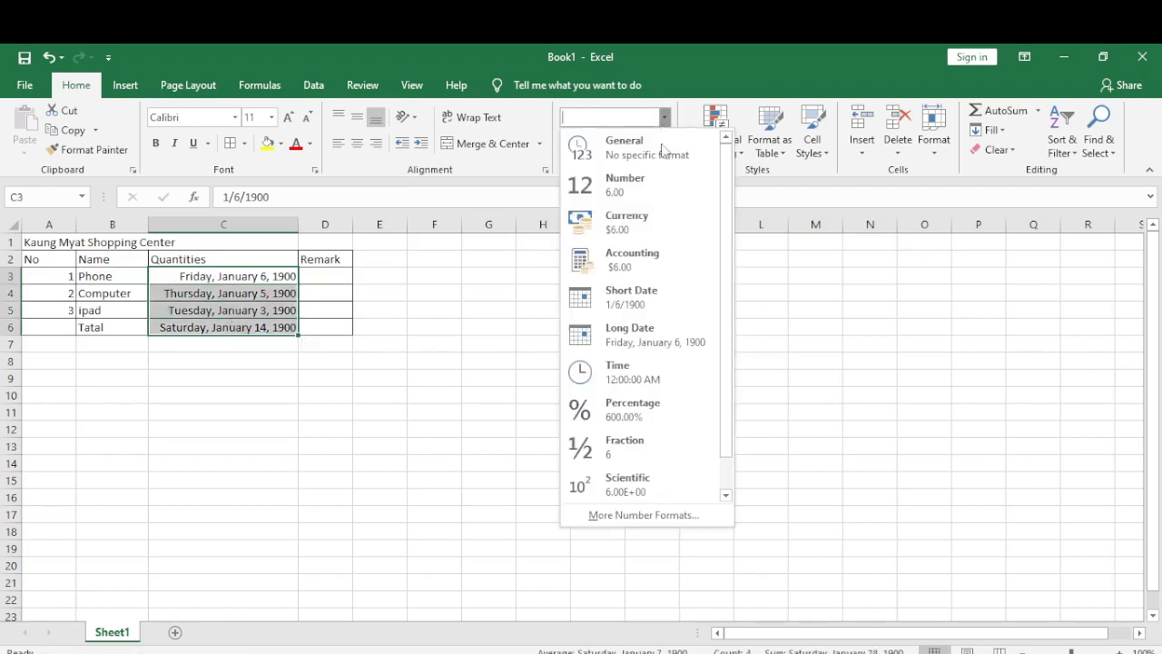
left_click(581, 374)
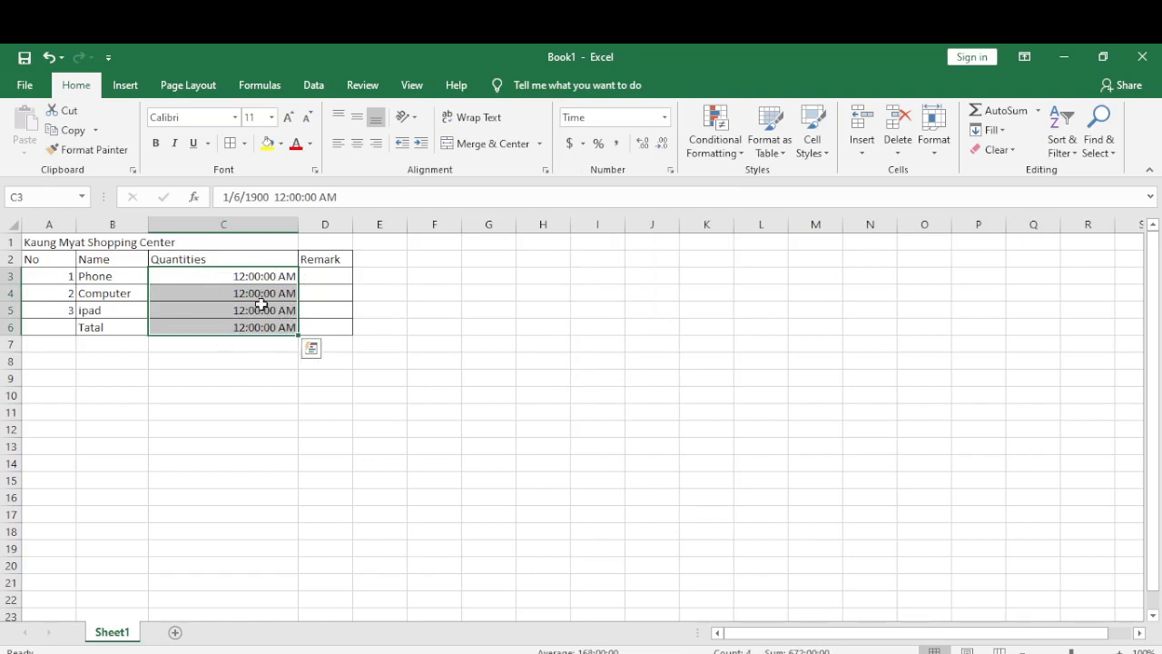
- Format C3:C6 as Percentage, then apply the percent style without decimal places
left_click(665, 118)
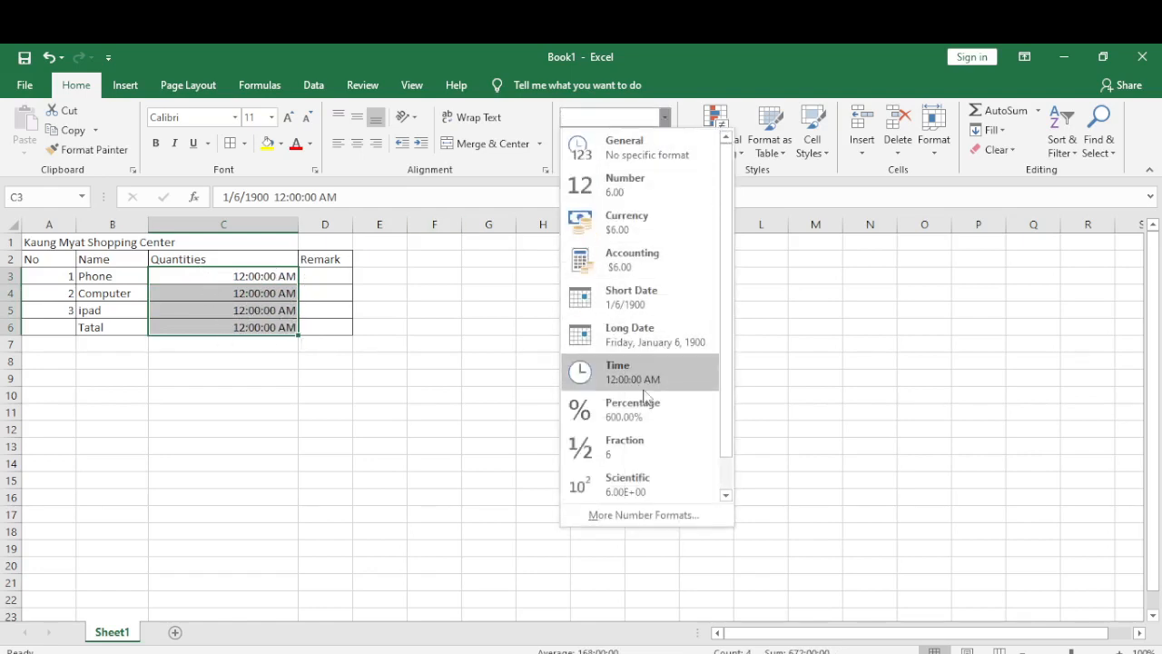
left_click(602, 422)
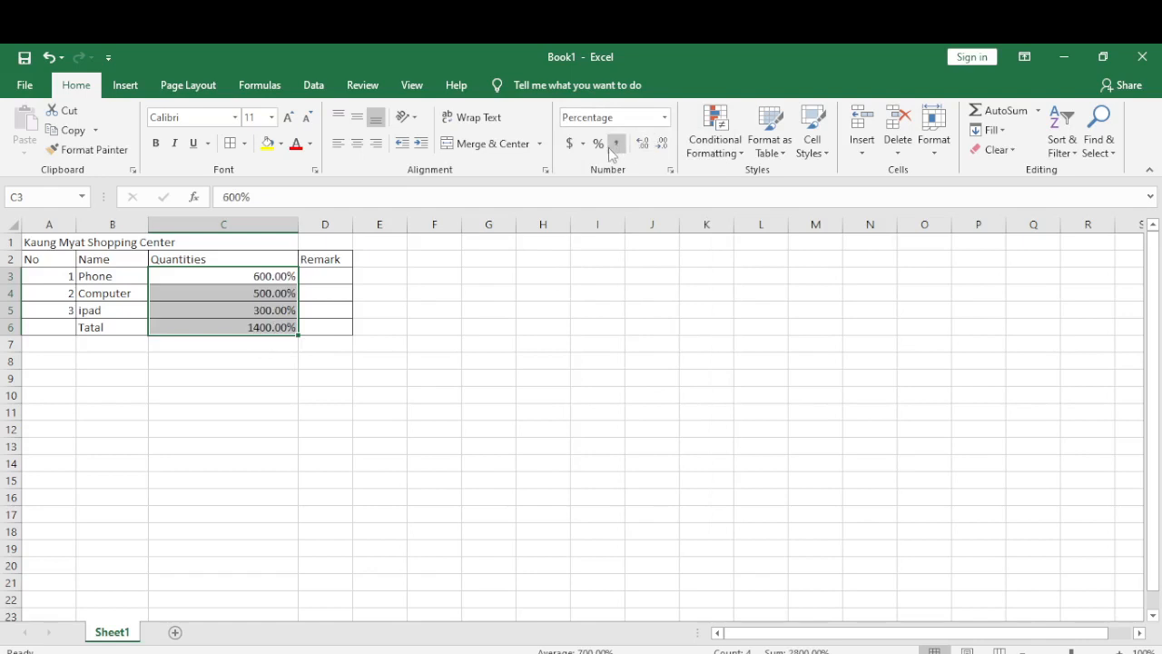
left_click(665, 118)
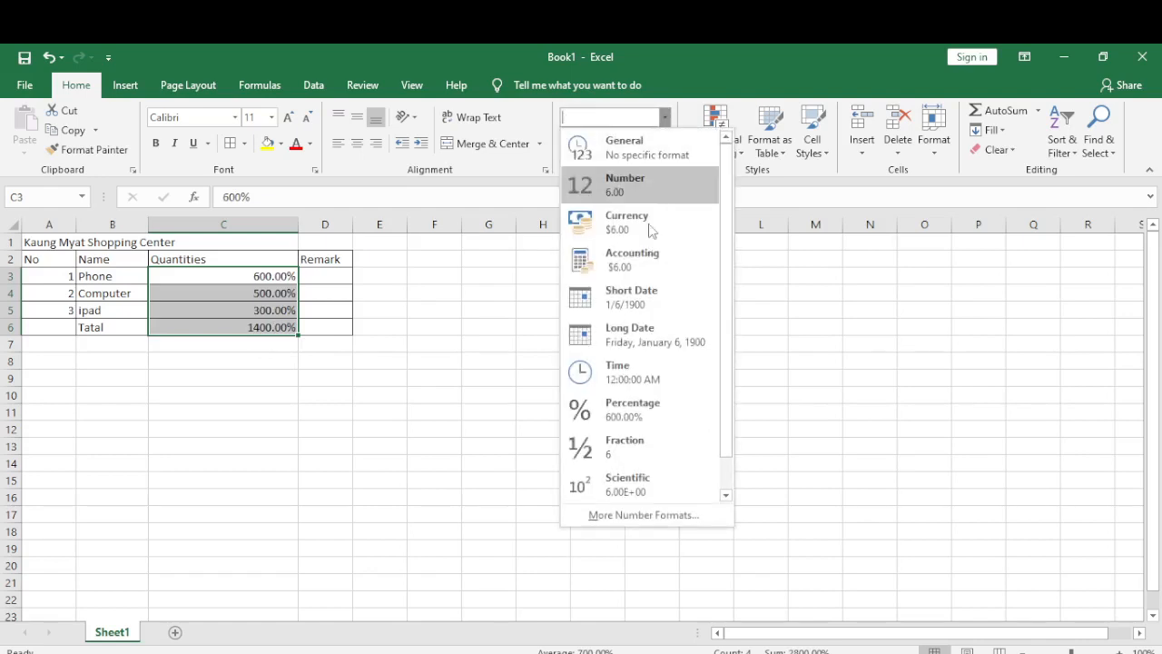
left_click(613, 372)
left_click(599, 145)
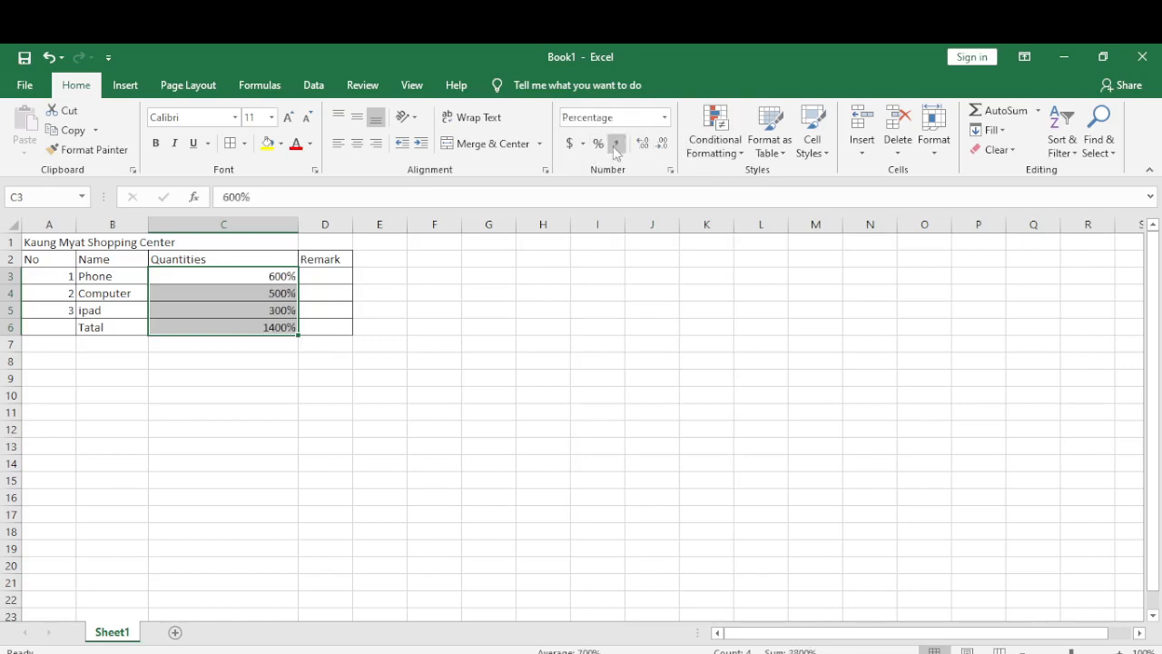
- Apply the comma style to C3:C6, then change the format of these cells to Fraction
left_click(616, 145)
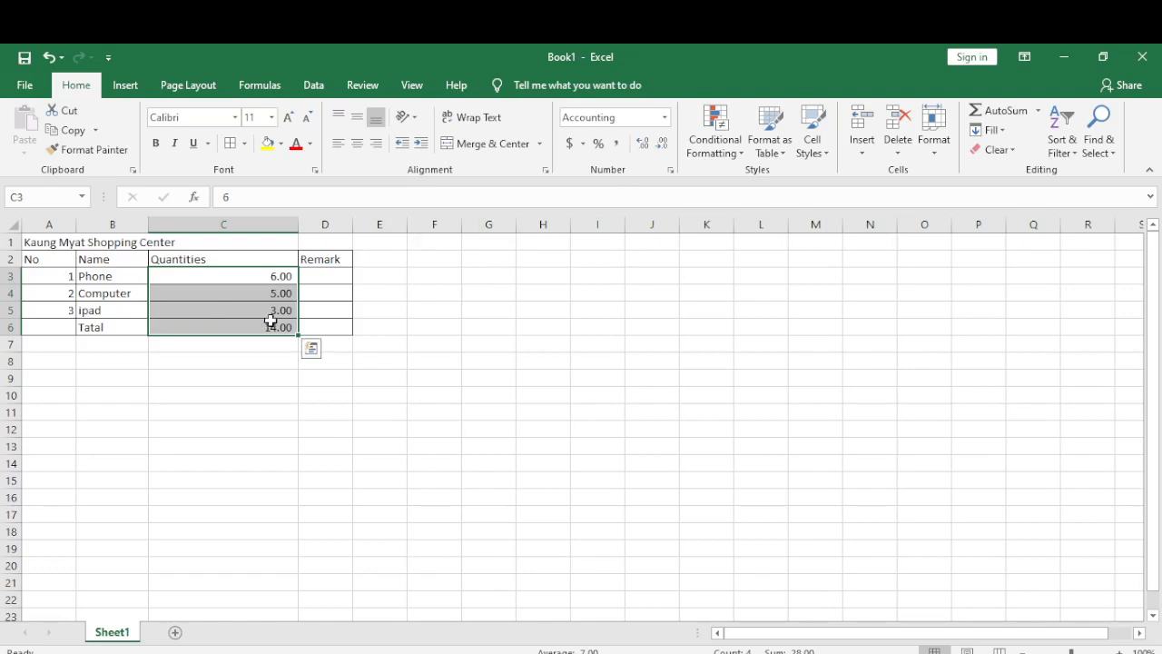
left_click(664, 117)
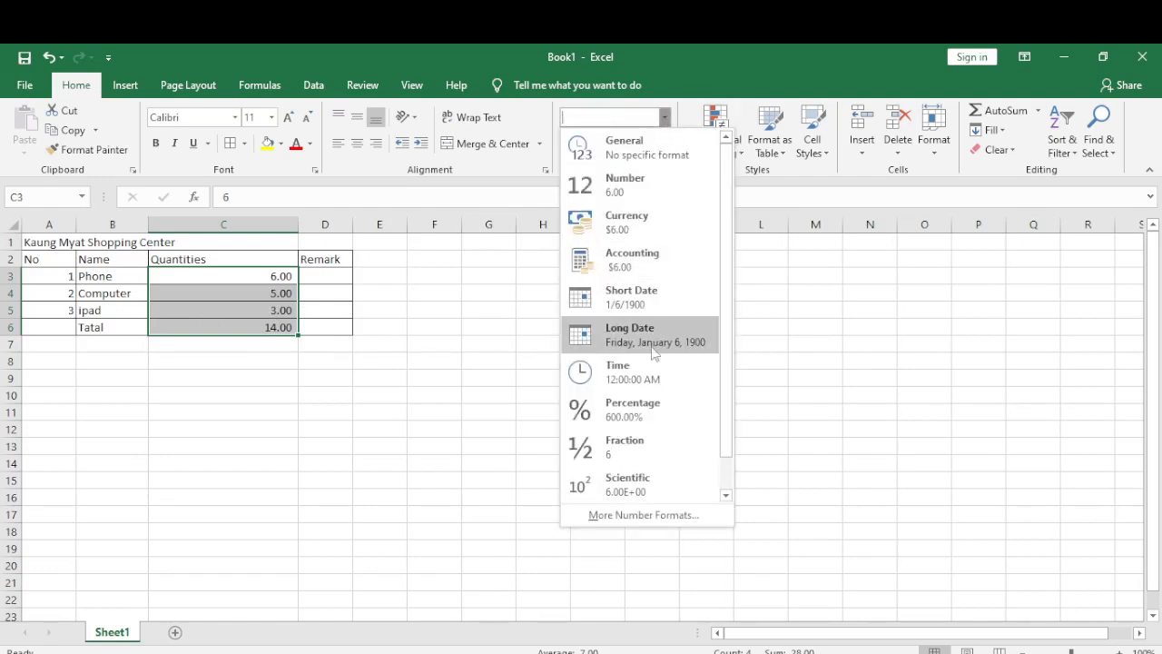
left_click(615, 452)
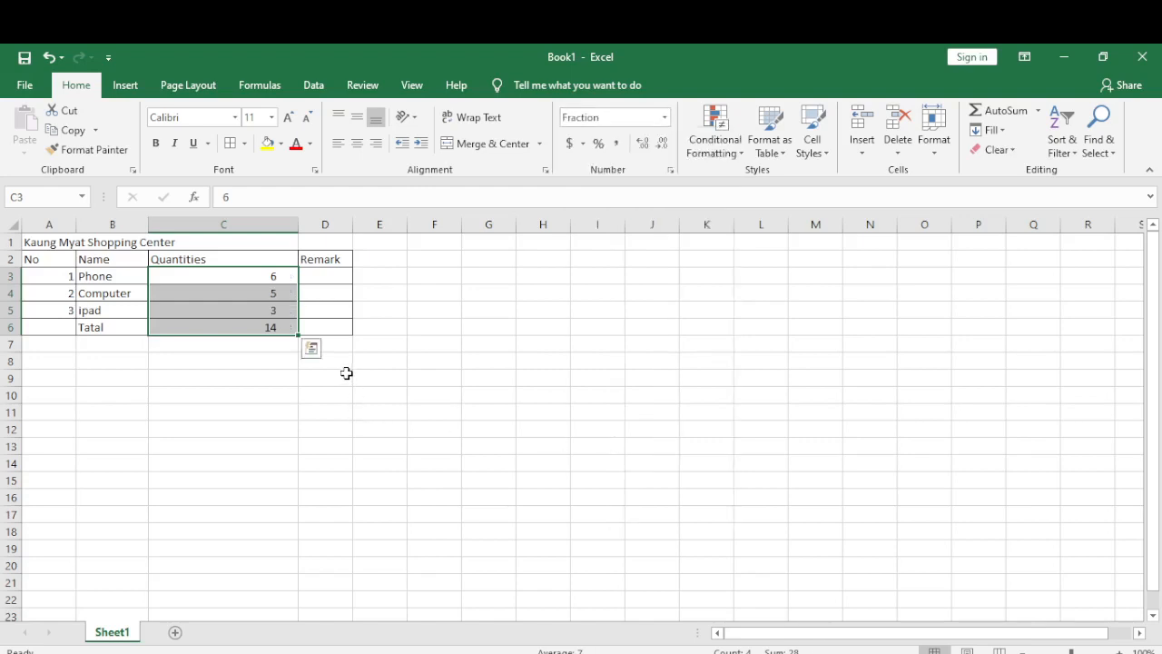
- Change the format of C3:C6 to Scientific and then to Text
left_click(665, 117)
left_click(662, 473)
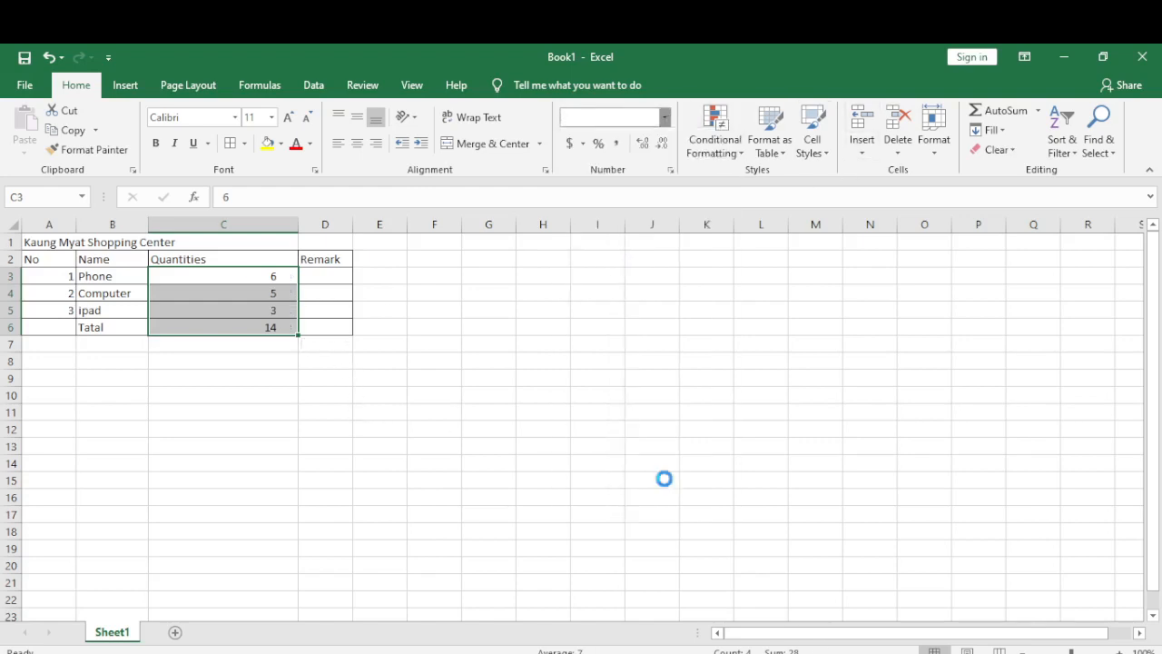
left_click(665, 119)
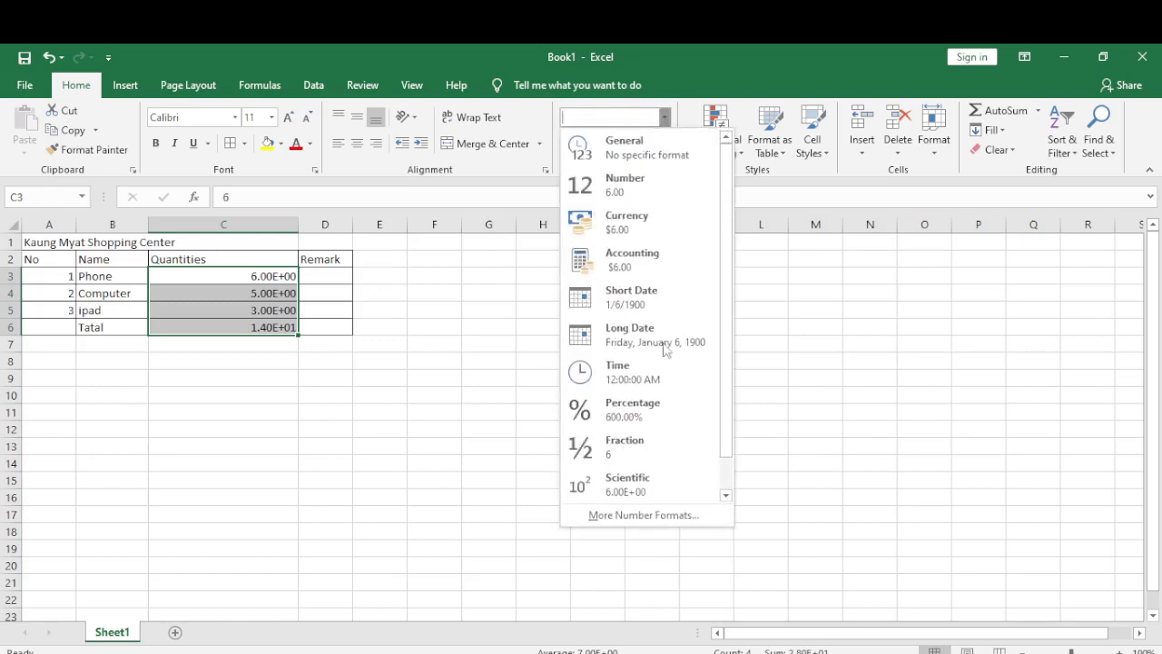
left_click_drag(729, 449, 728, 488)
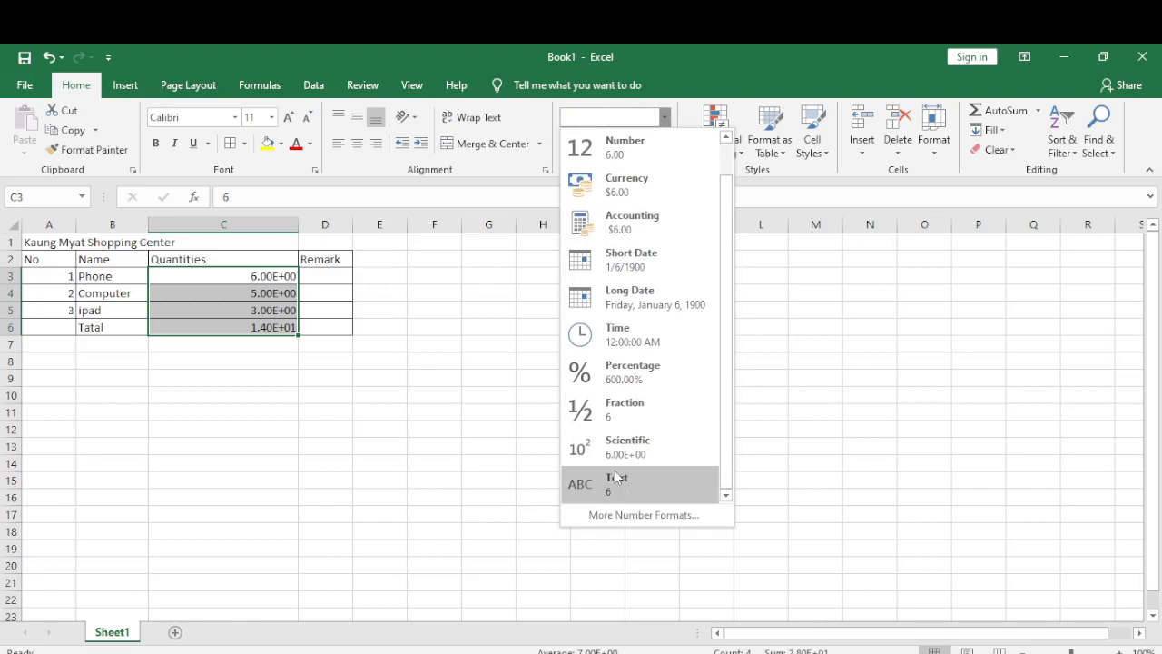
left_click(648, 492)
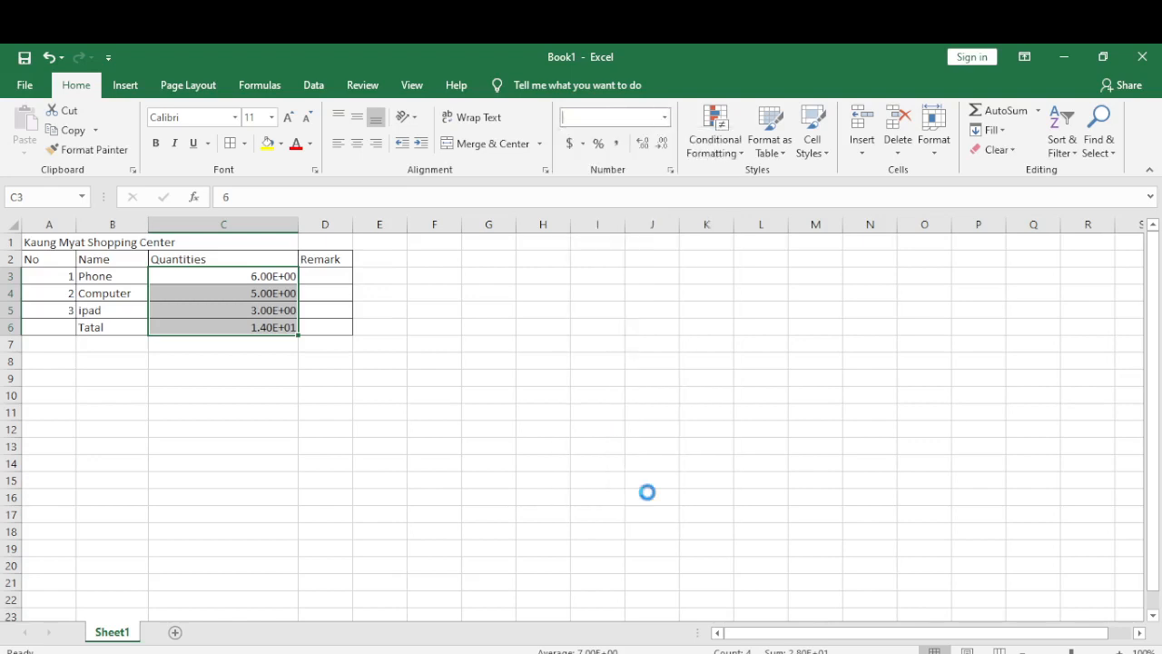
left_click(237, 279)
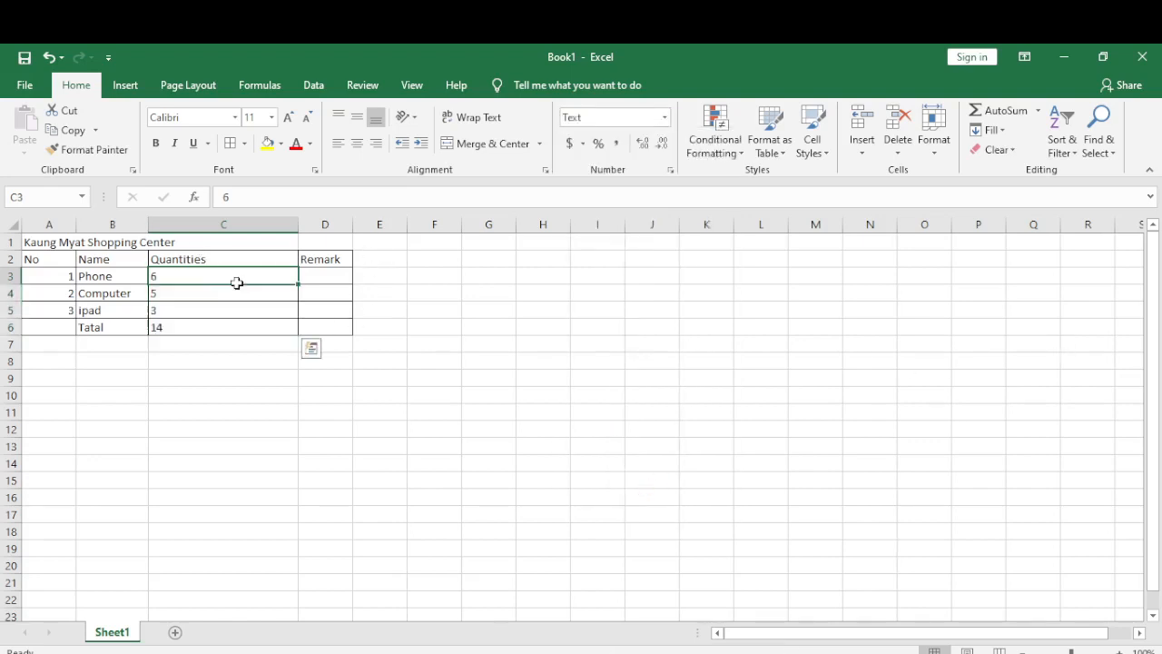
left_click(665, 117)
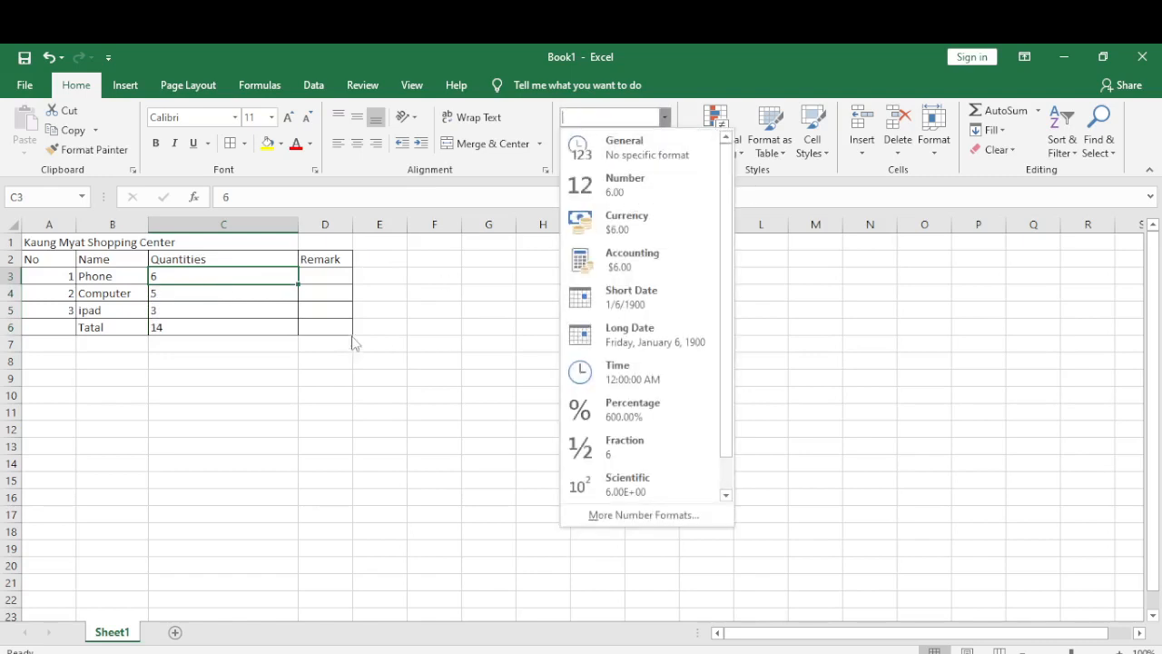
left_click(199, 278)
left_click_drag(200, 278, 224, 345)
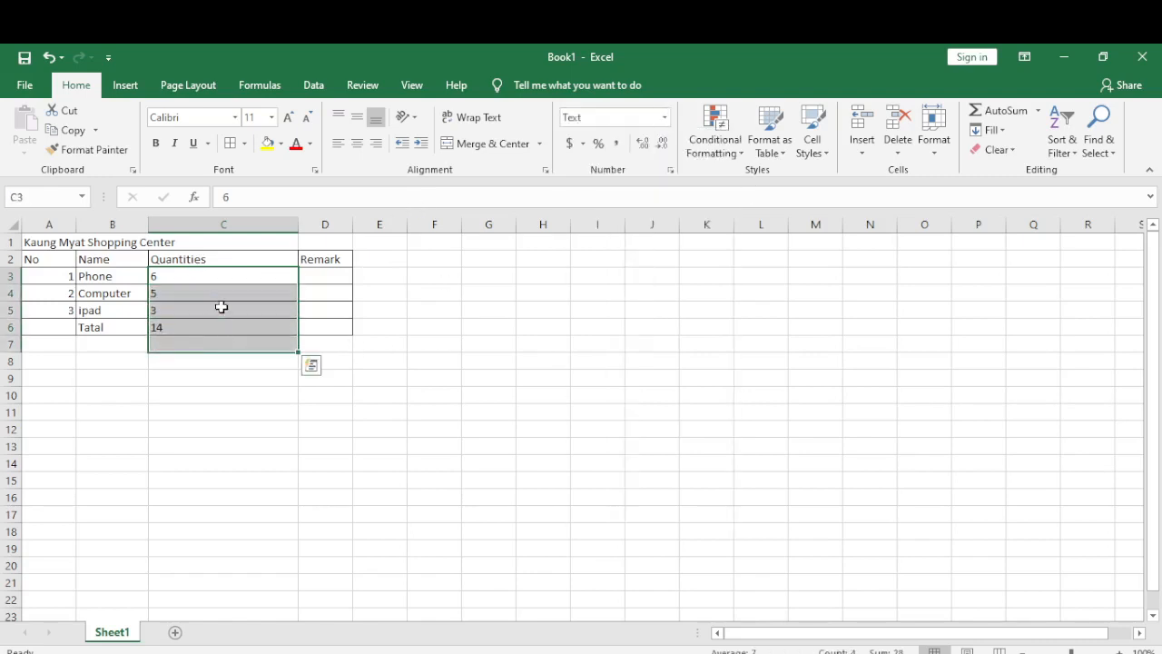
left_click(222, 306)
- Italicize the Phone quantity in C3
left_click_drag(215, 263, 239, 327)
left_click(219, 279)
left_click_drag(204, 278, 226, 327)
left_click(261, 296)
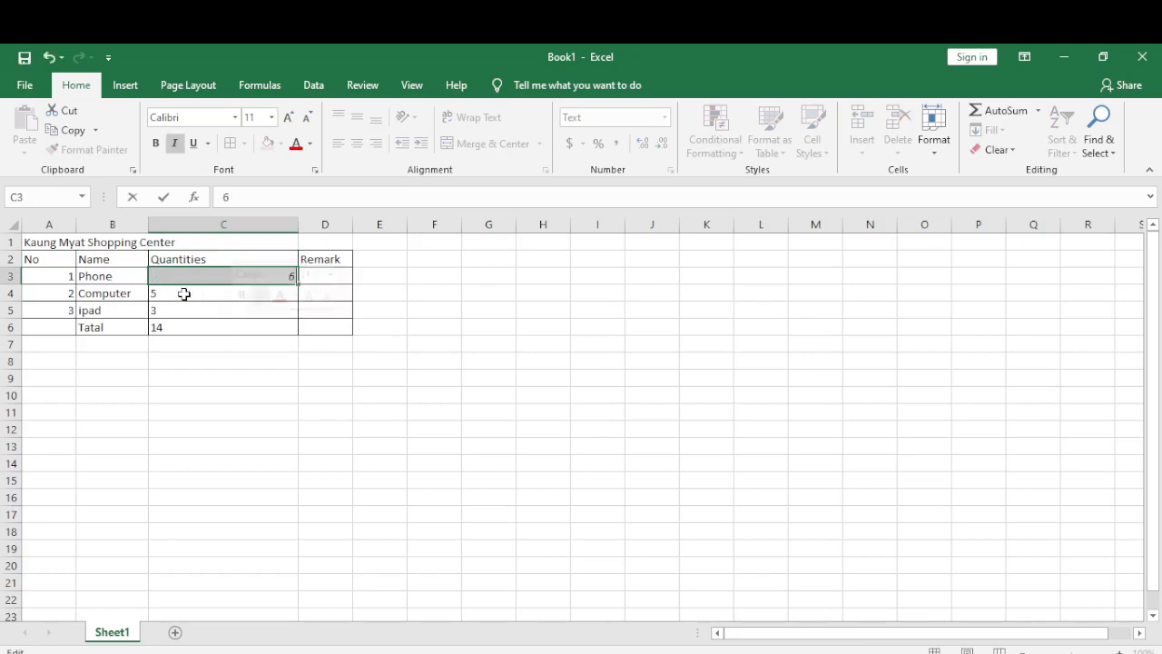
left_click(185, 293)
left_click(198, 276)
left_click(216, 312)
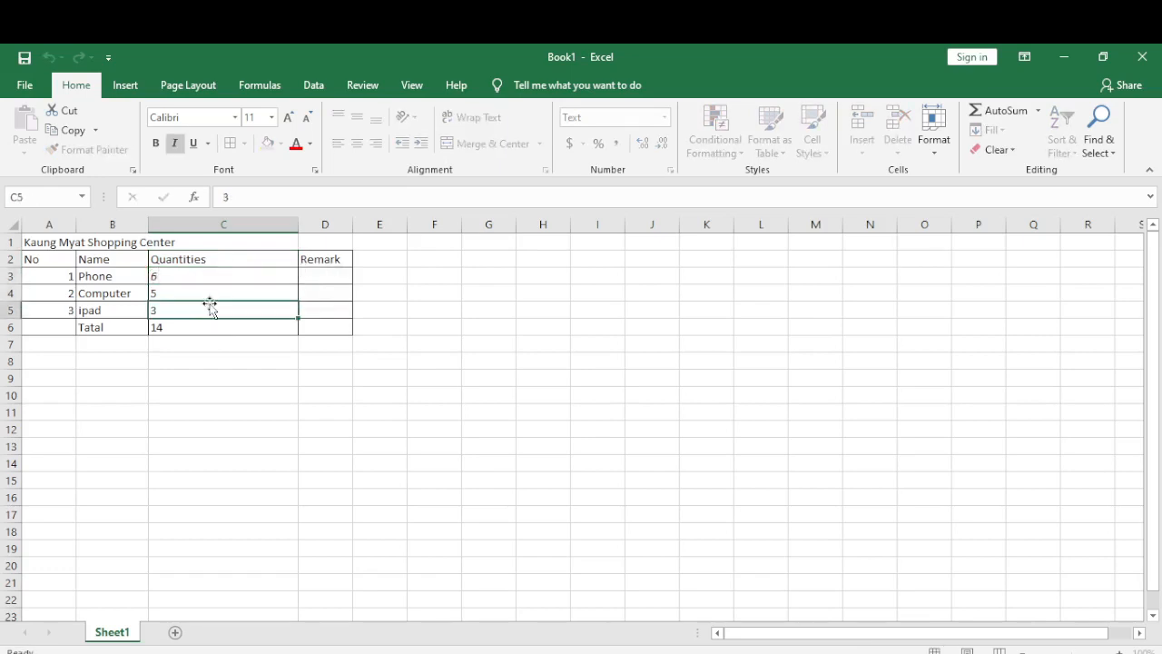
- Clear the Phone quantity in C3 and change the format of C3:C6 to General
left_click(194, 281)
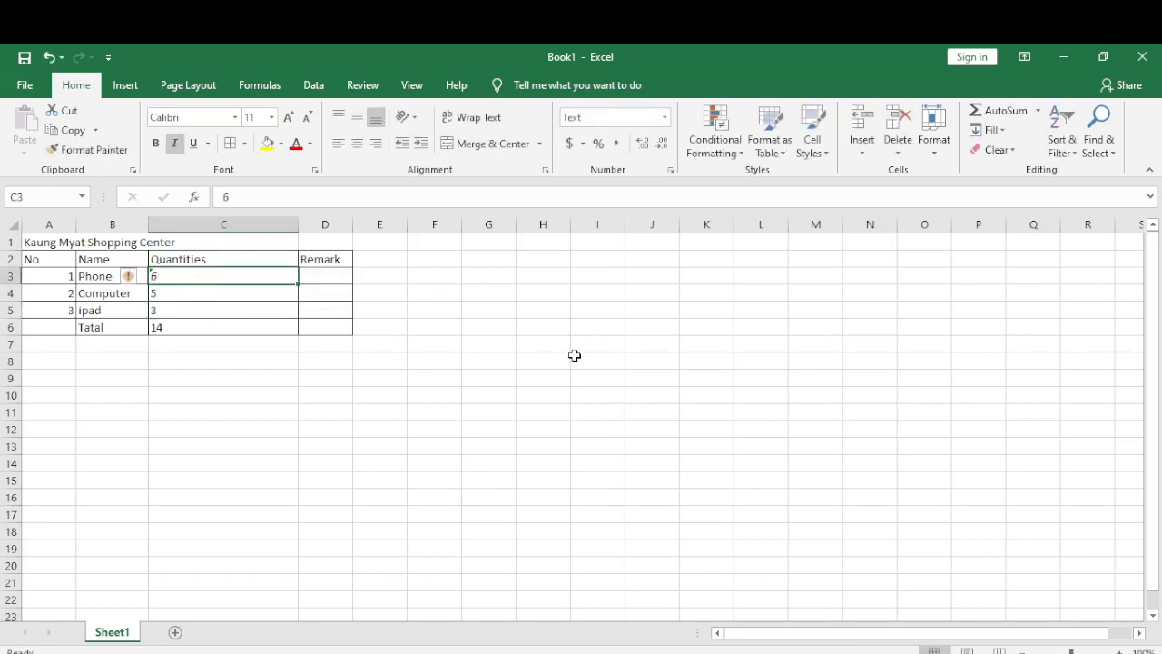
key("BackSpace")
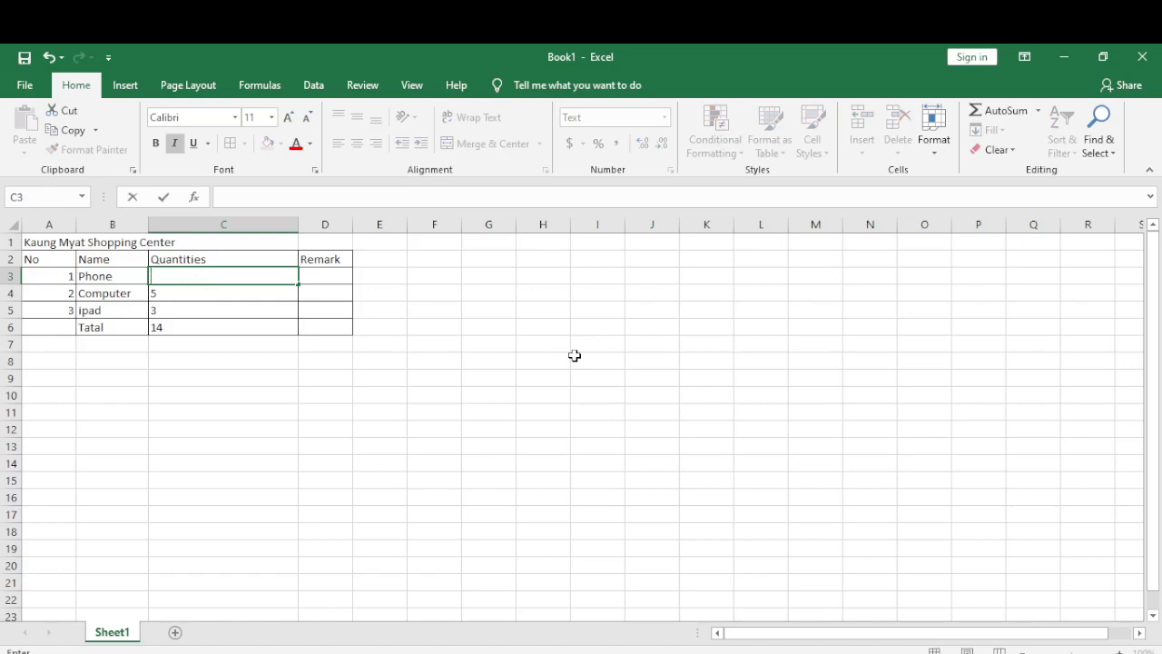
left_click(204, 299)
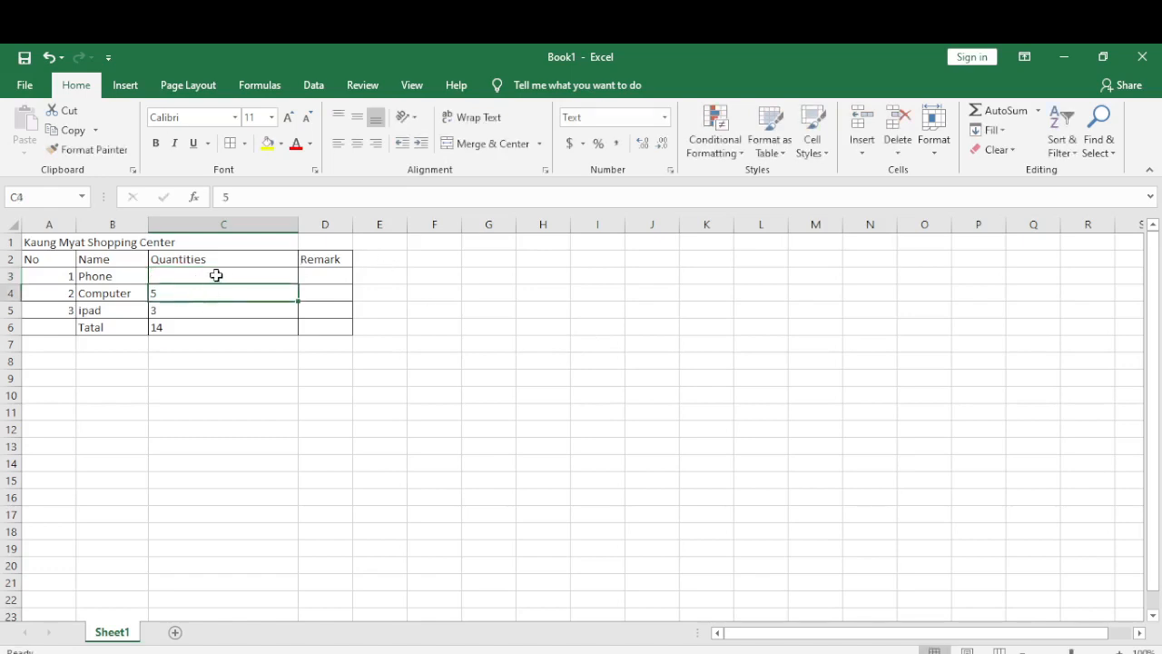
left_click_drag(218, 275, 226, 326)
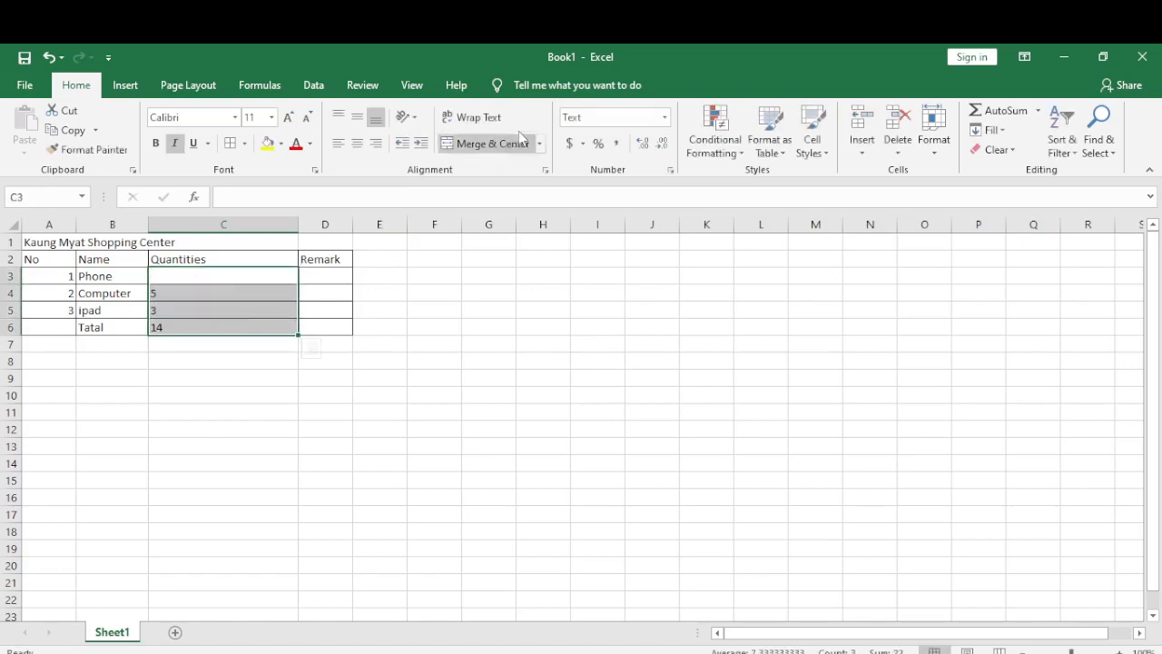
left_click(665, 117)
left_click(641, 143)
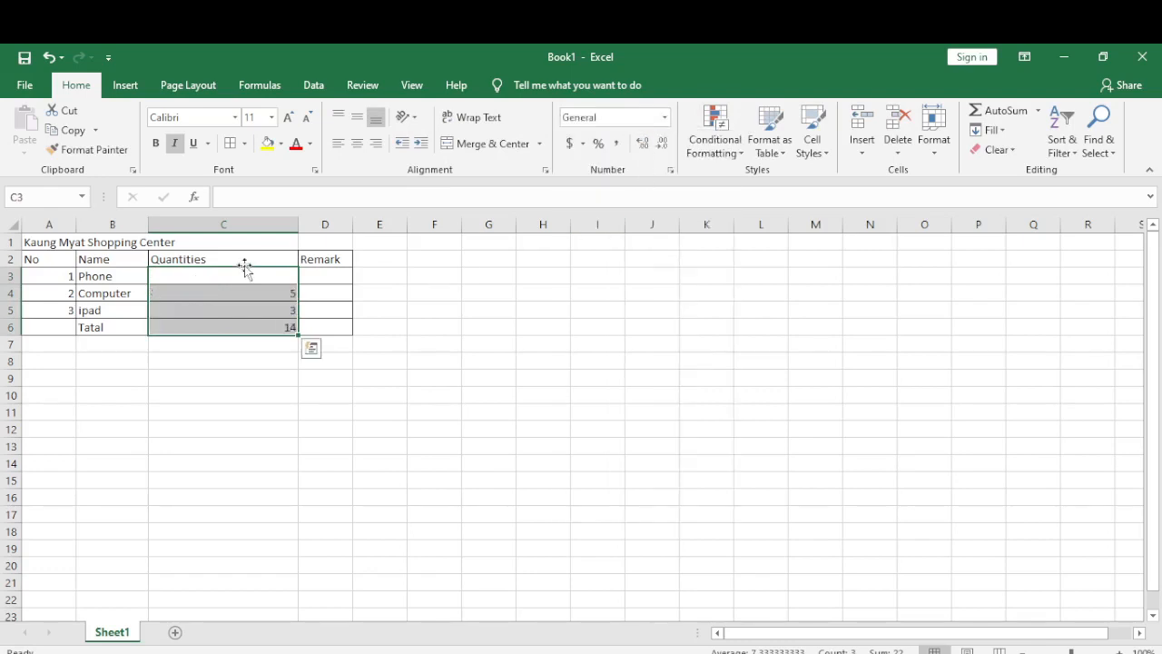
- Enter 6 as the Phone quantity in C3, then re-enter it with leading zeros as 006
left_click(248, 270)
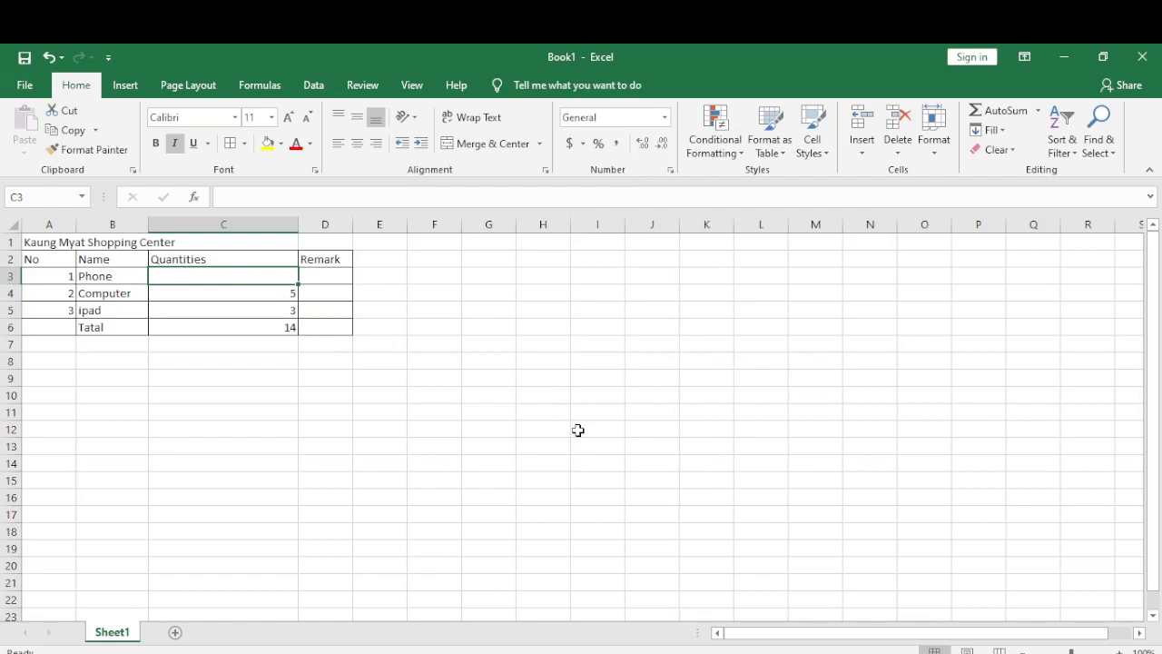
type("6")
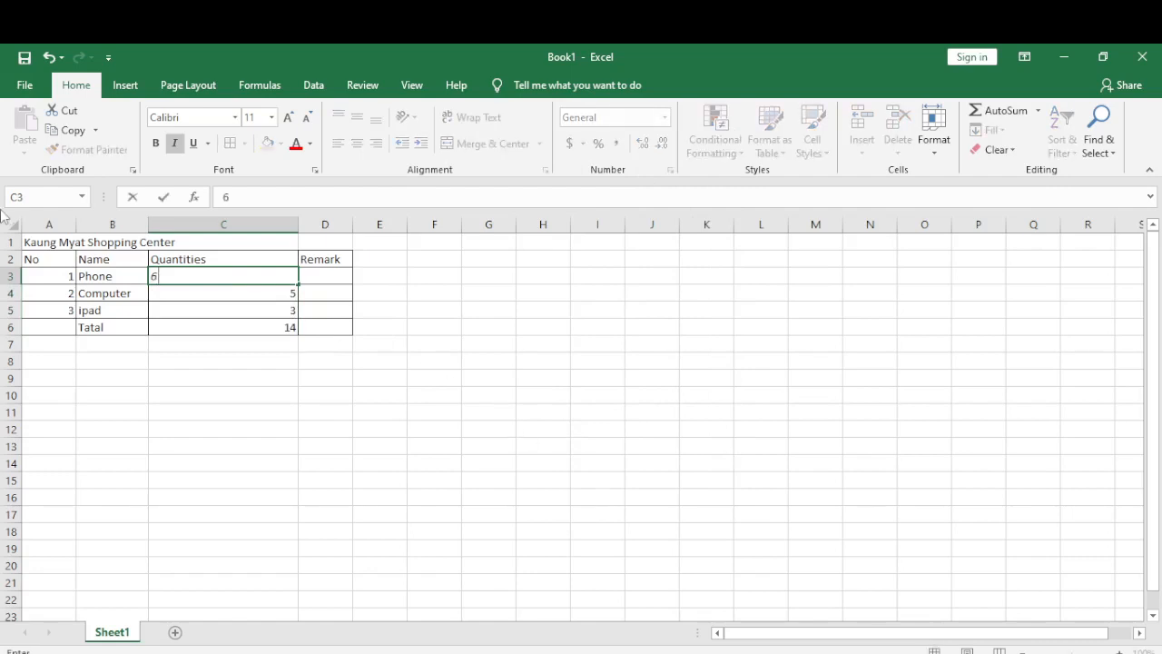
left_click(229, 303)
left_click(229, 346)
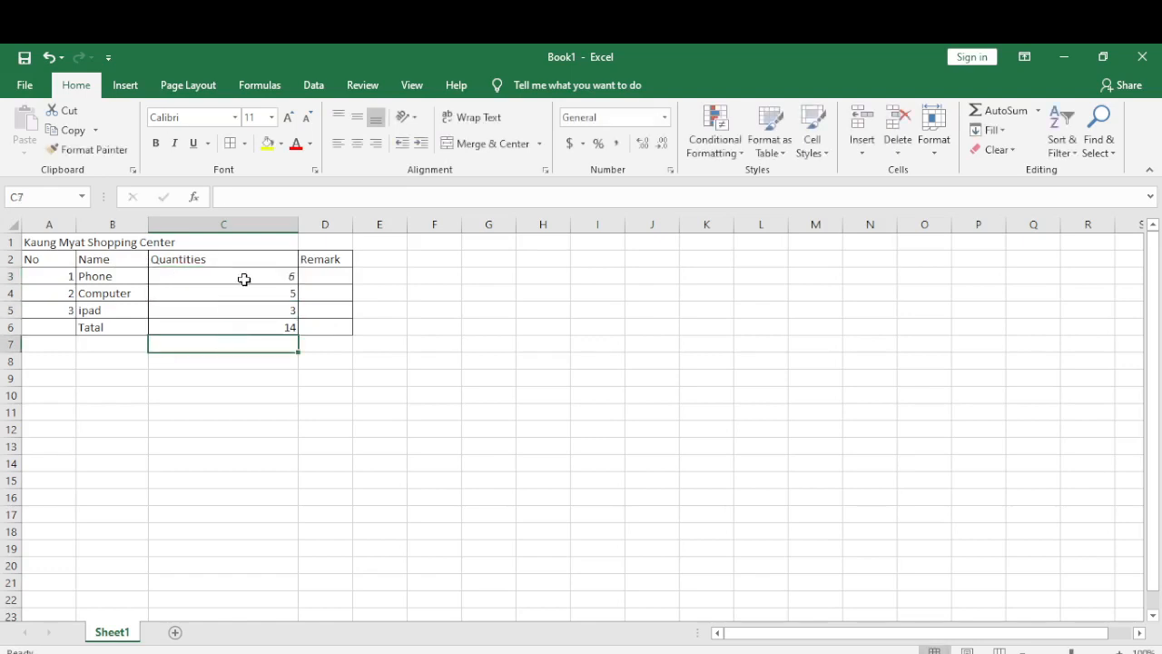
left_click(245, 279)
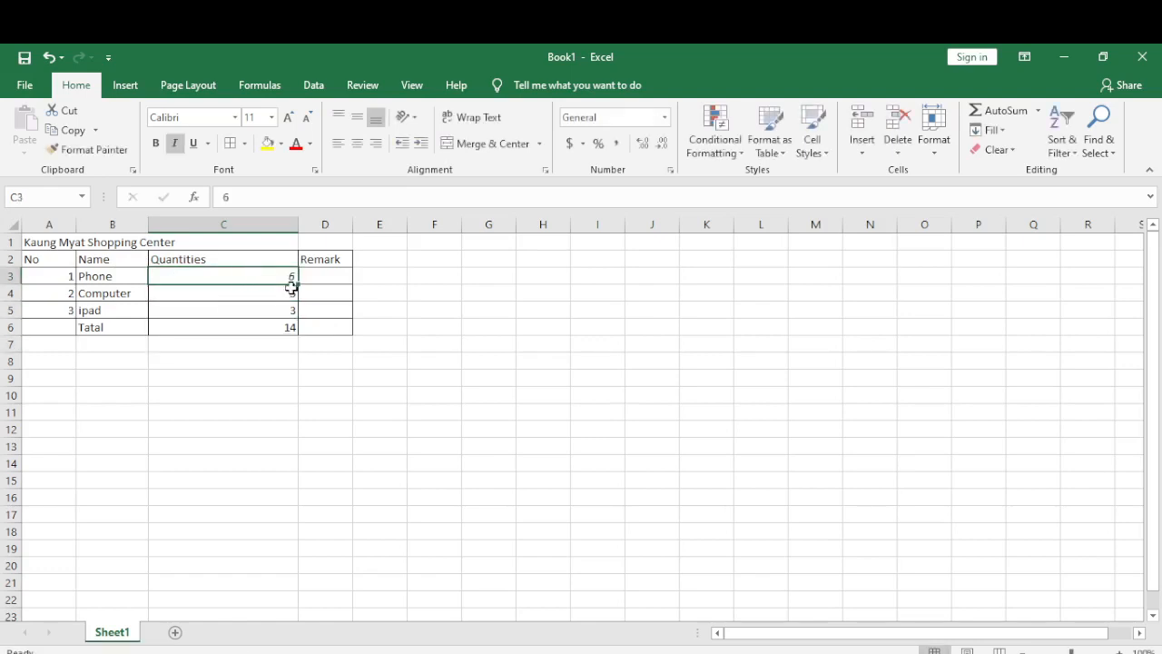
key("BackSpace")
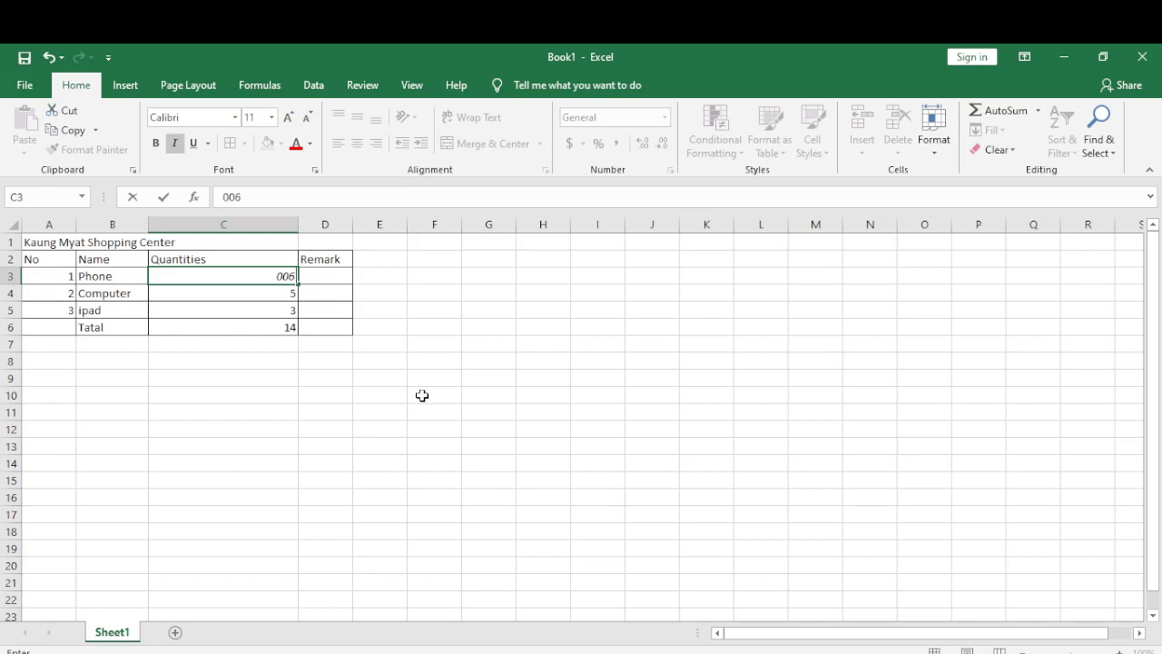
key("Return")
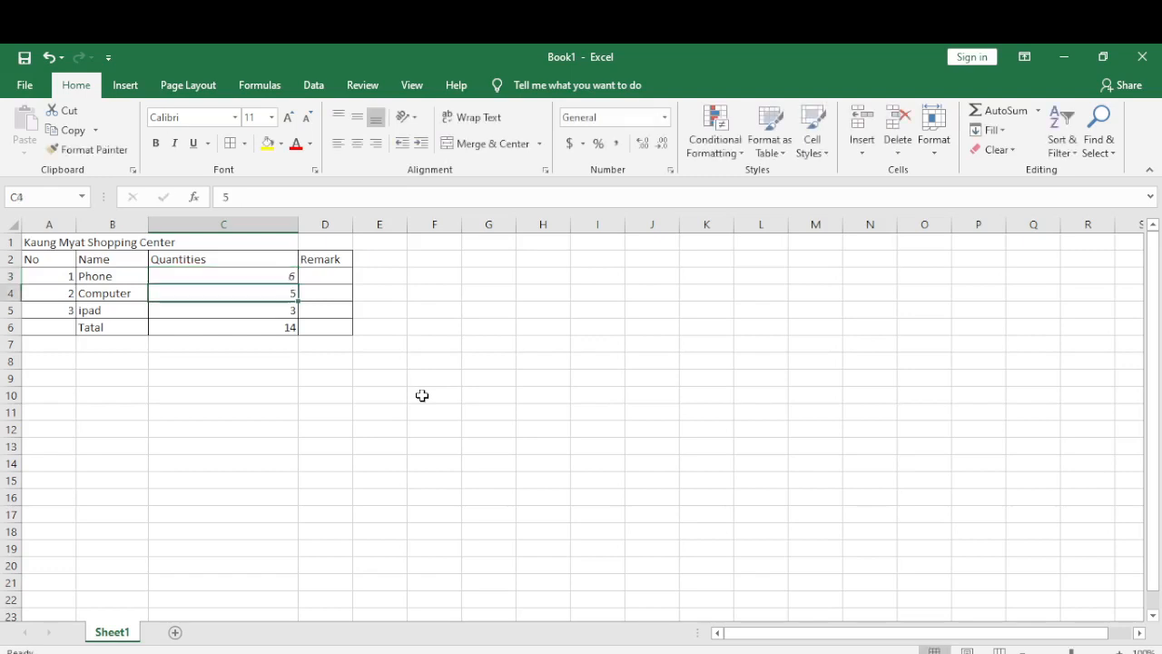
- Change the format of the quantities and total in C3:C6 to Text
left_click(260, 277)
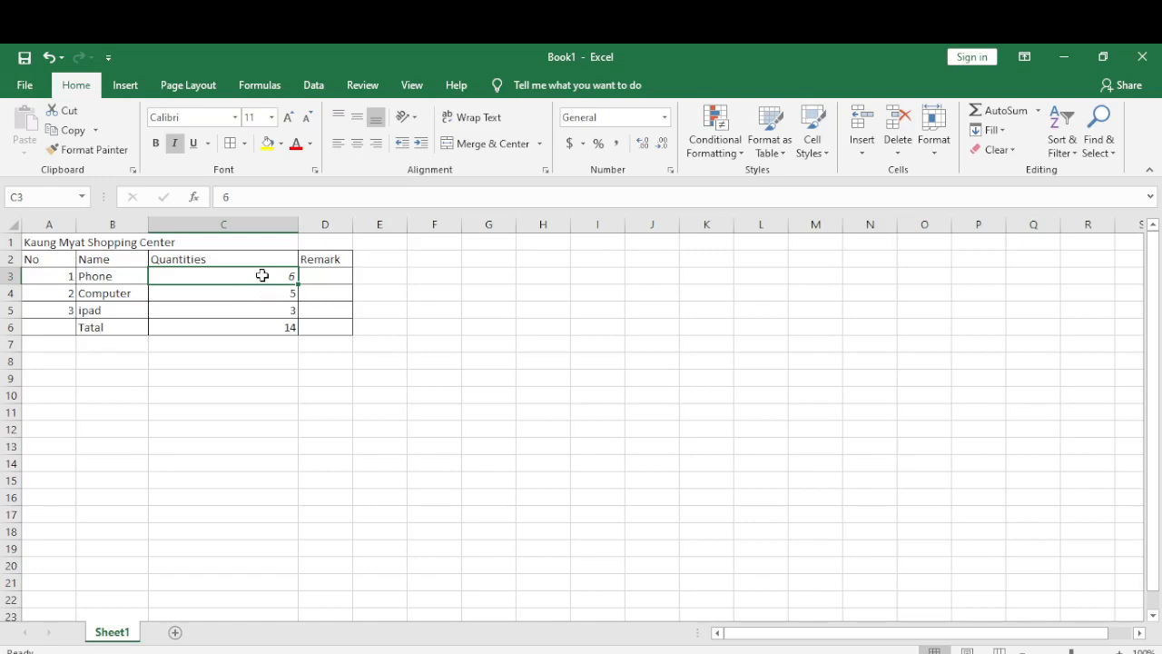
left_click_drag(258, 277, 254, 325)
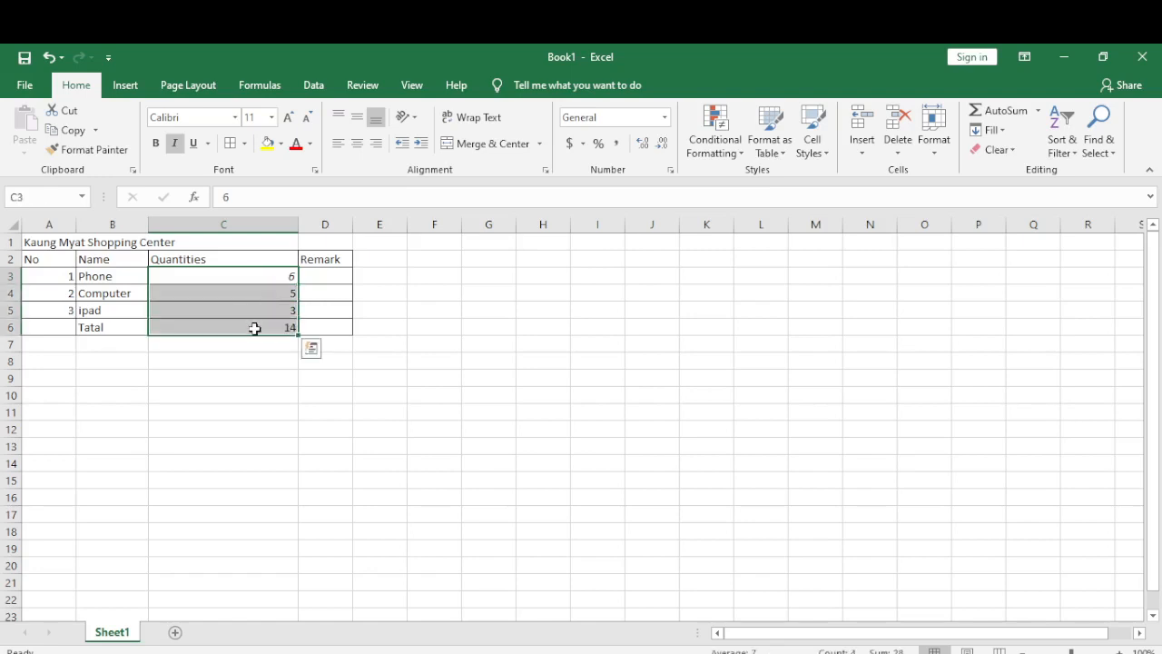
left_click(665, 117)
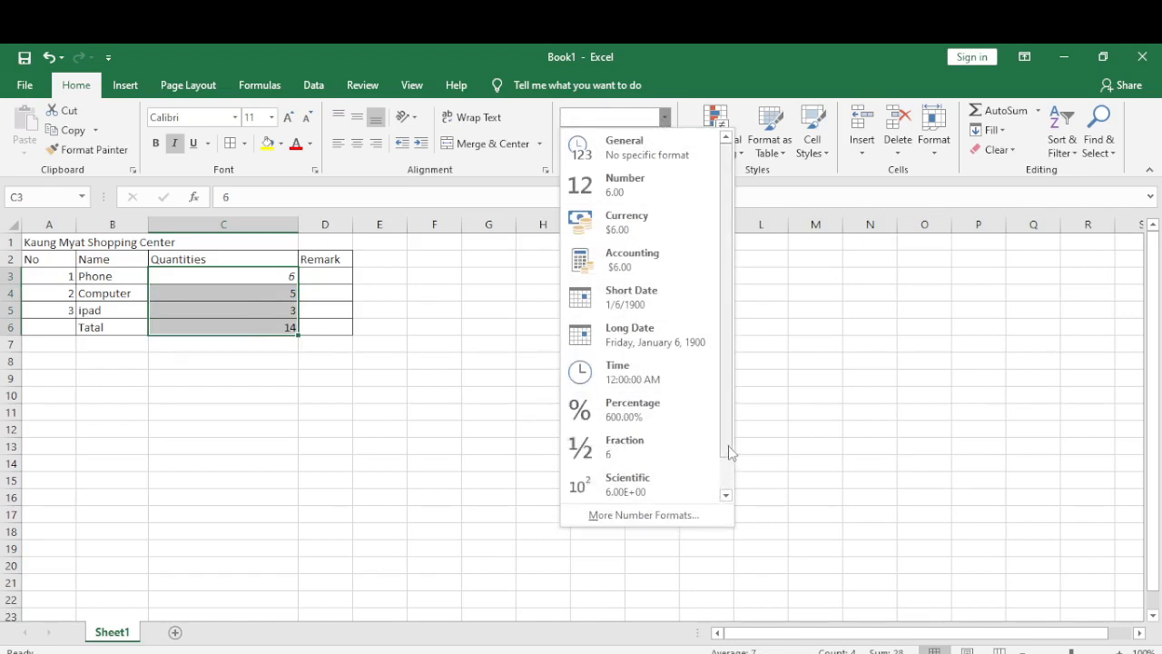
left_click_drag(730, 452, 729, 478)
left_click(672, 487)
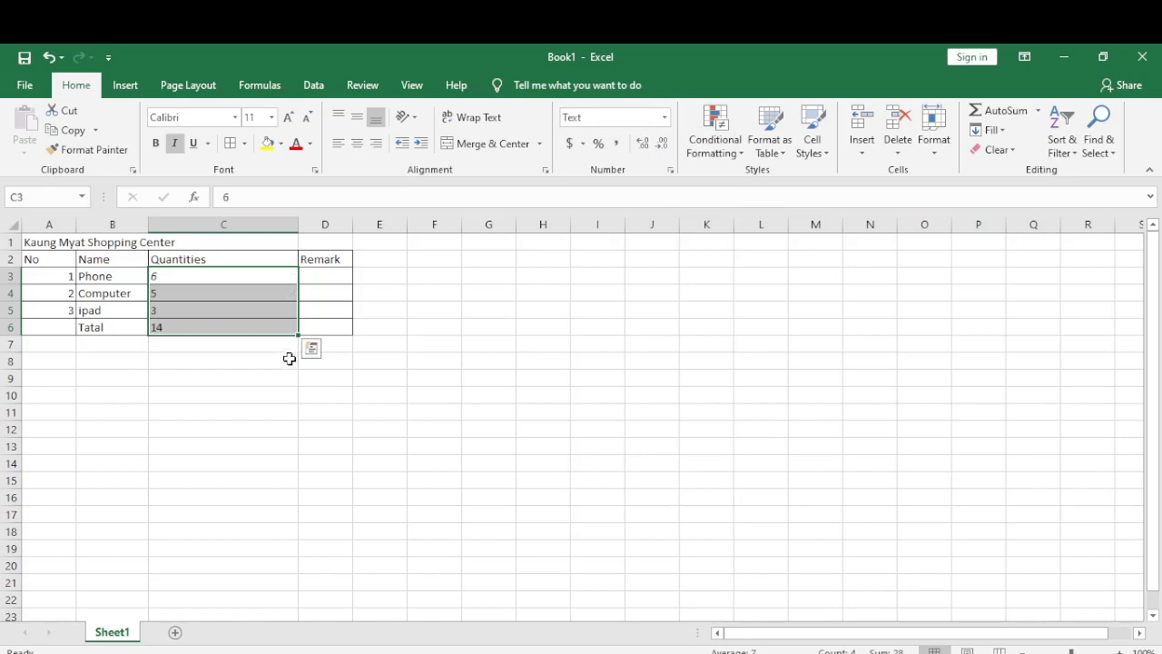
- Enter the Phone quantity in C3 as 006 and the Computer quantity in C4 as 005
left_click(254, 276)
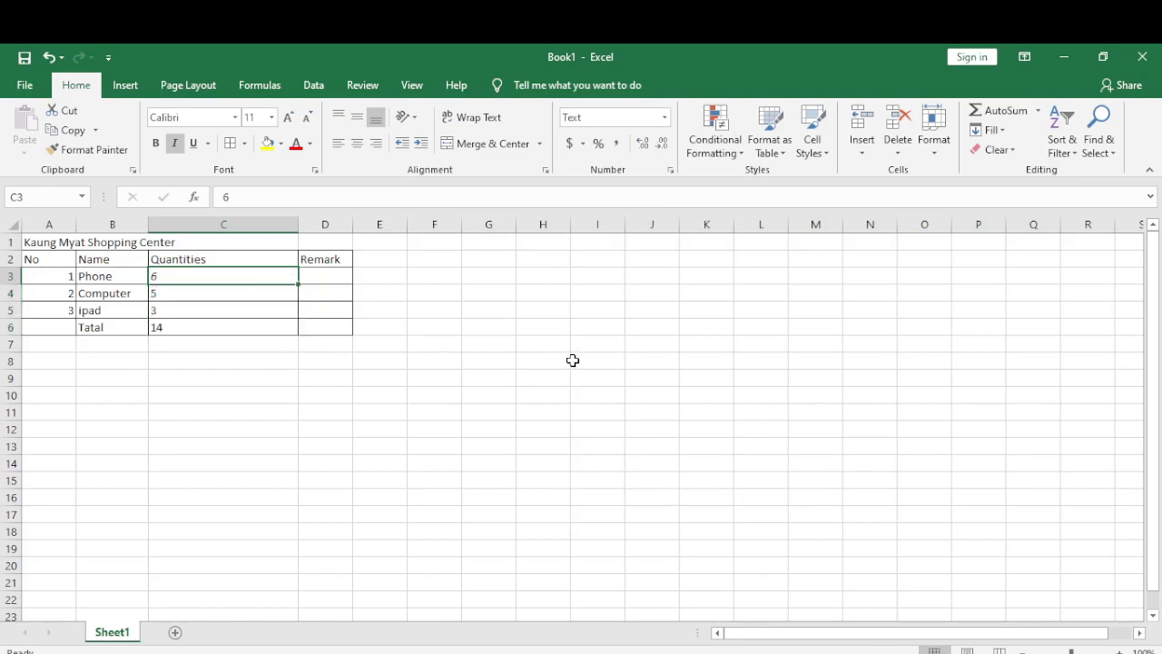
type("00")
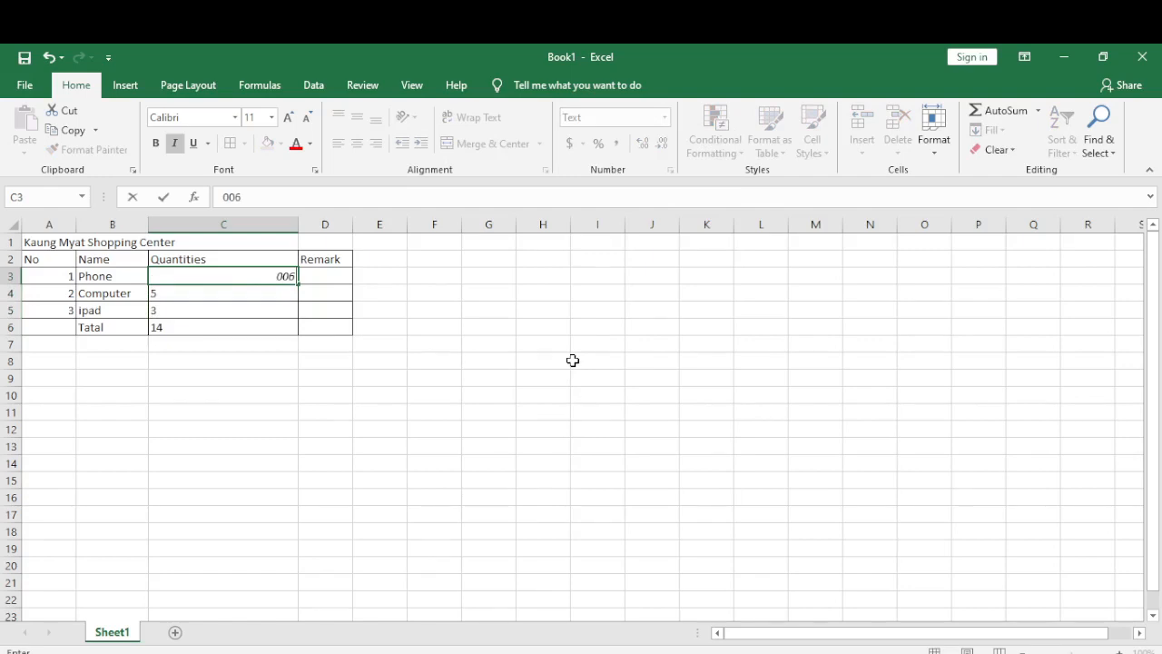
key("Return")
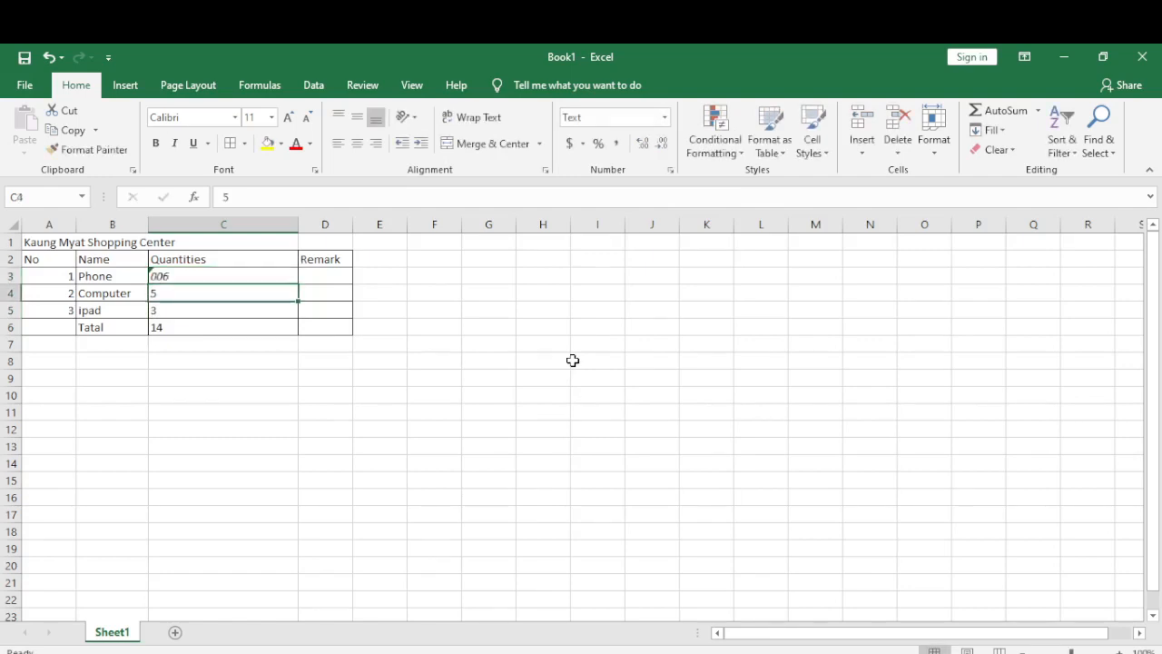
type("00")
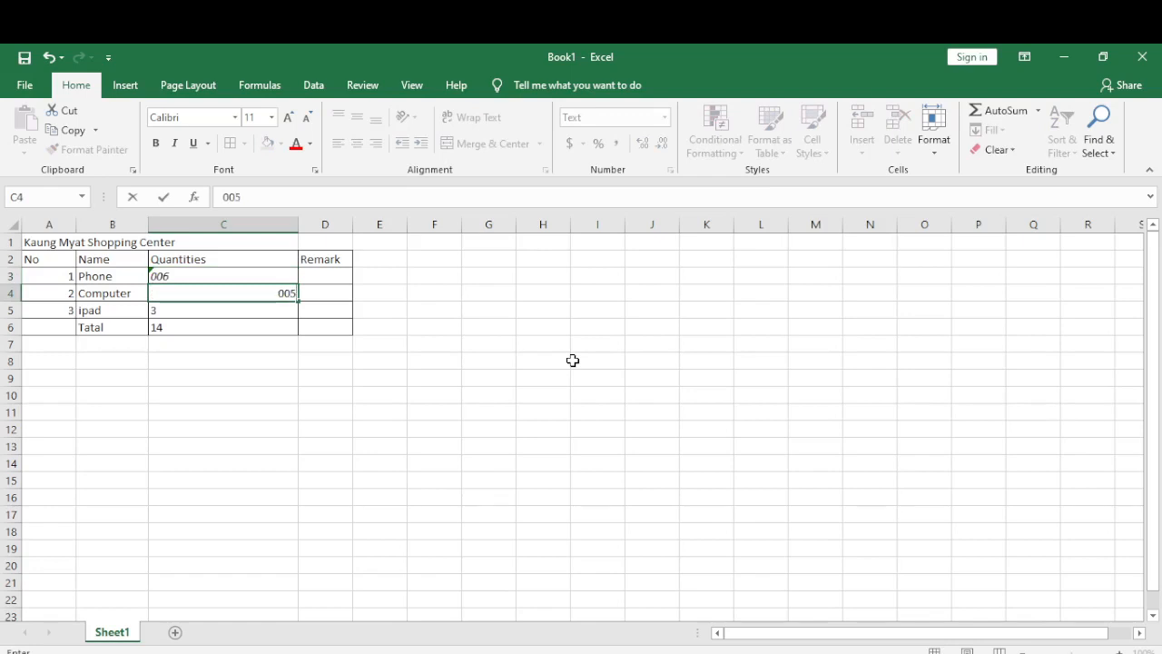
left_click(247, 313)
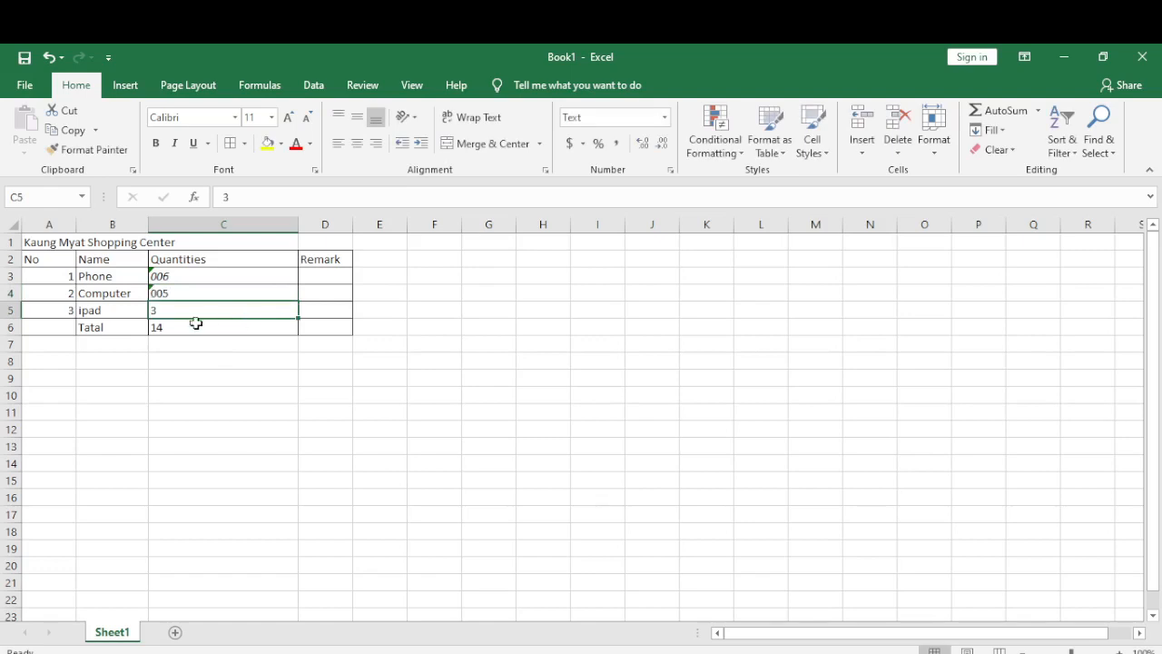
left_click(155, 277)
left_click(167, 307)
left_click(156, 276)
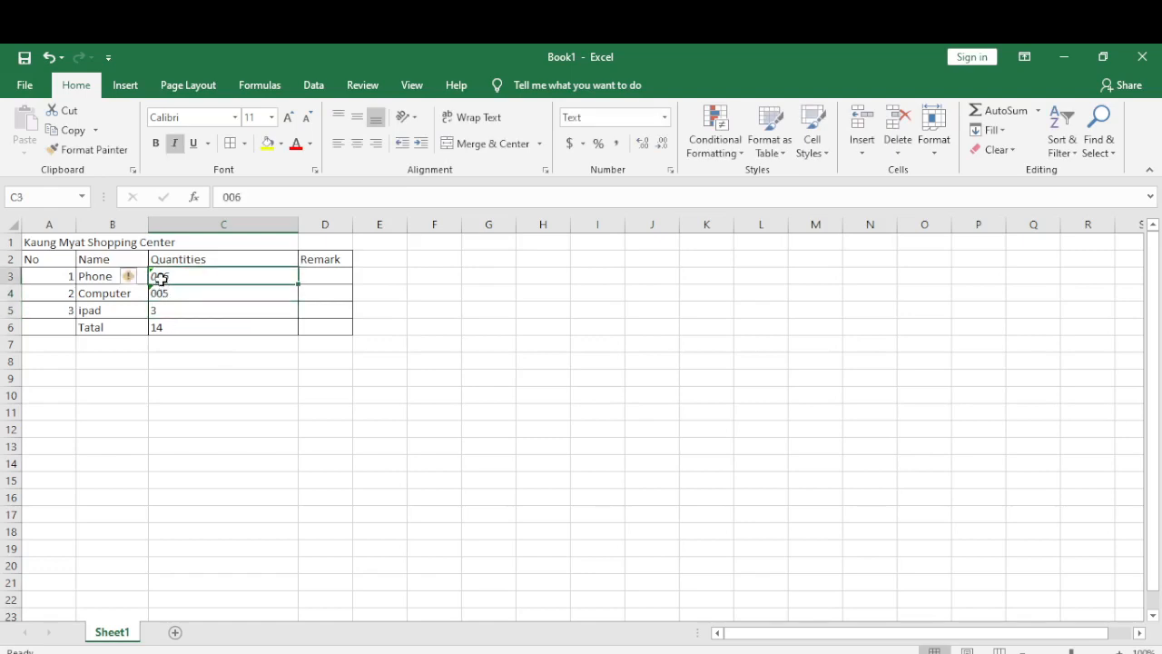
left_click(664, 118)
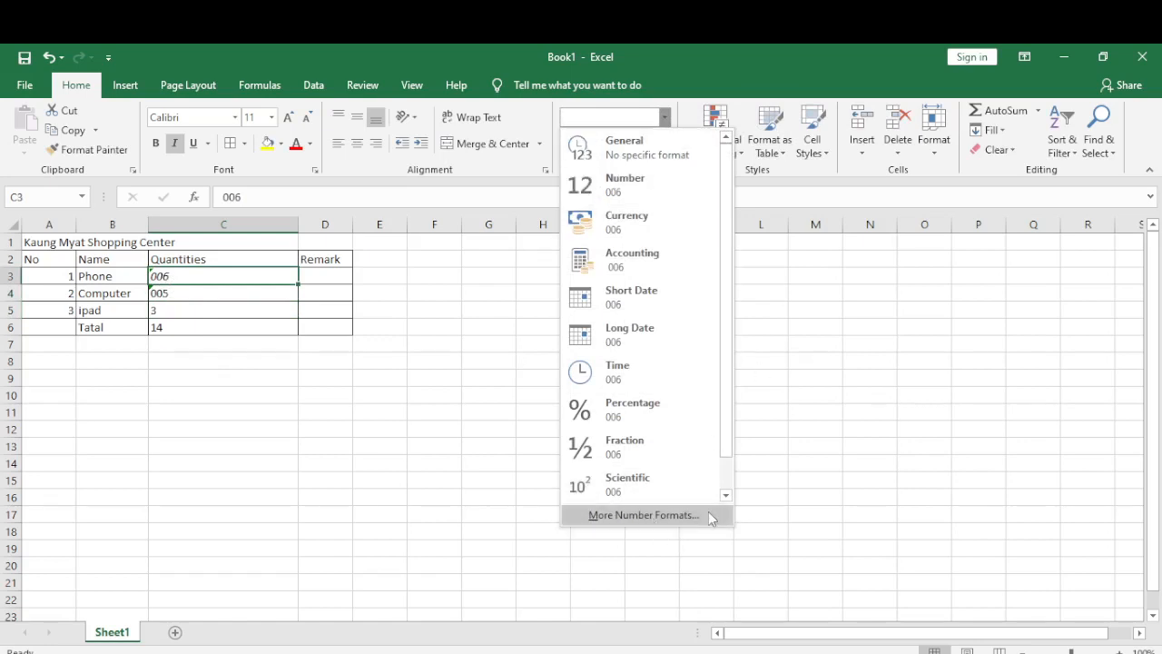
left_click(216, 274)
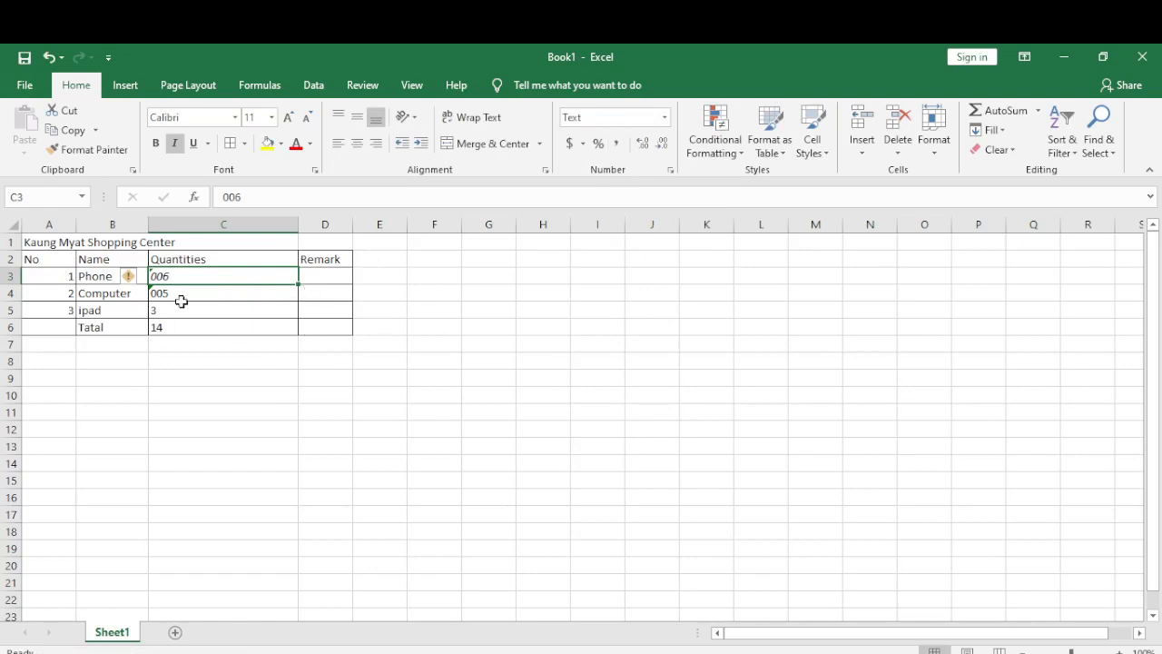
- Replace the Phone quantity in C3 with 500000
left_click_drag(207, 278, 213, 320)
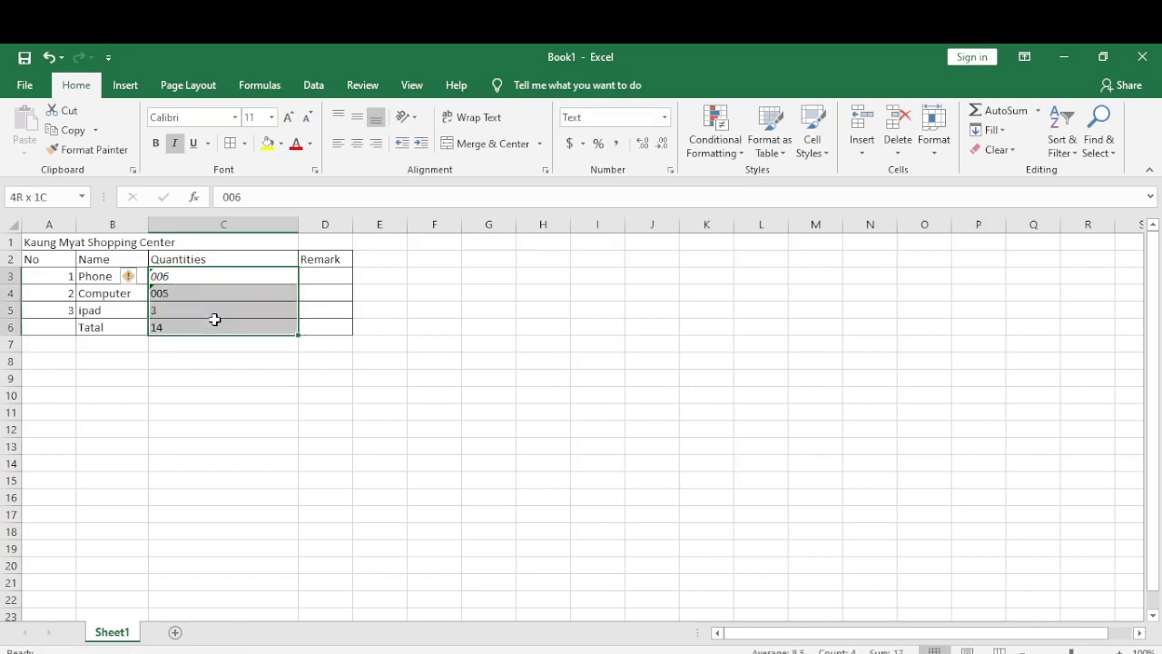
key("BackSpace")
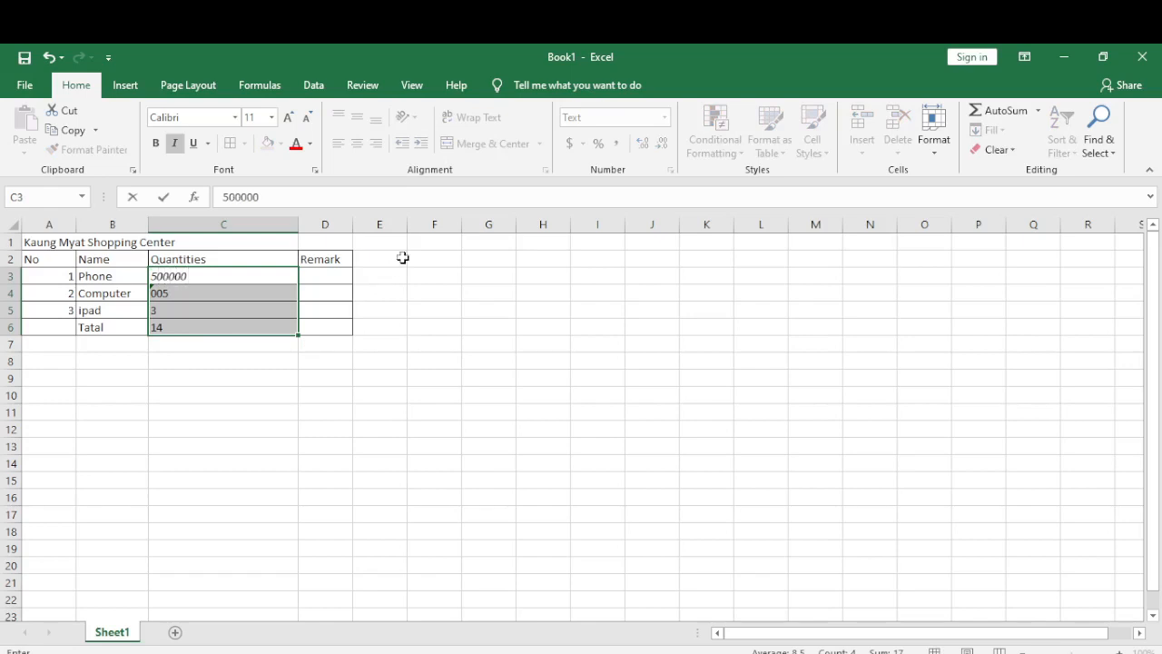
left_click(218, 306)
left_click(222, 279)
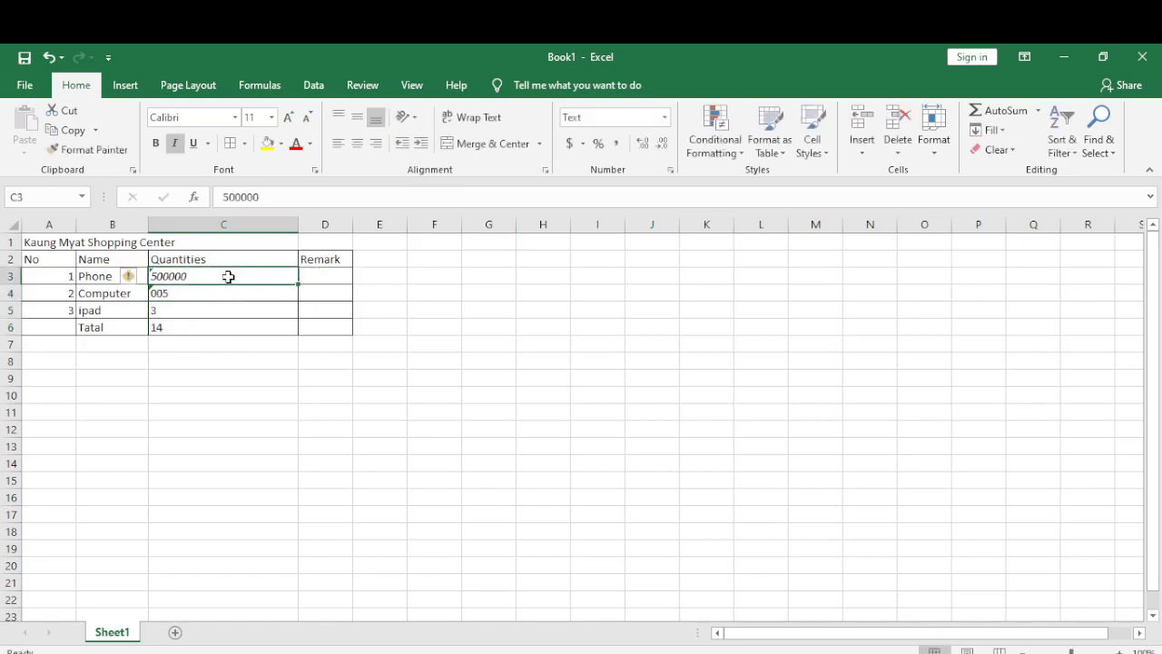
- Change the format of C3:C6 from Text back to General
left_click_drag(228, 275, 242, 330)
left_click(665, 117)
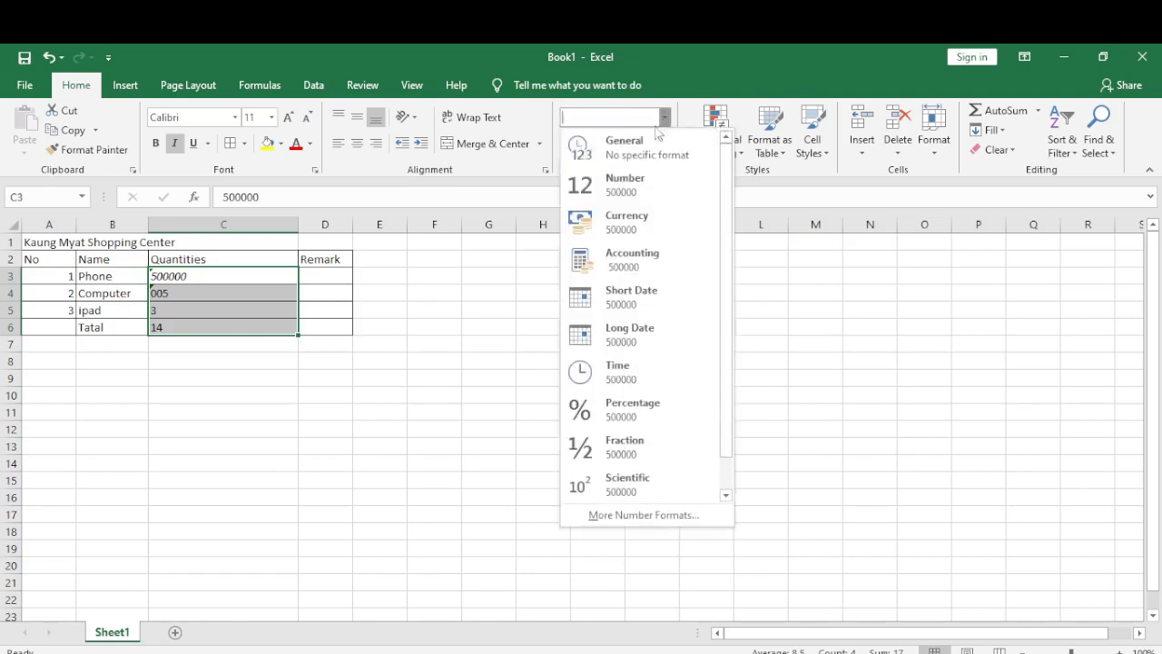
left_click(619, 146)
left_click(209, 308)
left_click(208, 290)
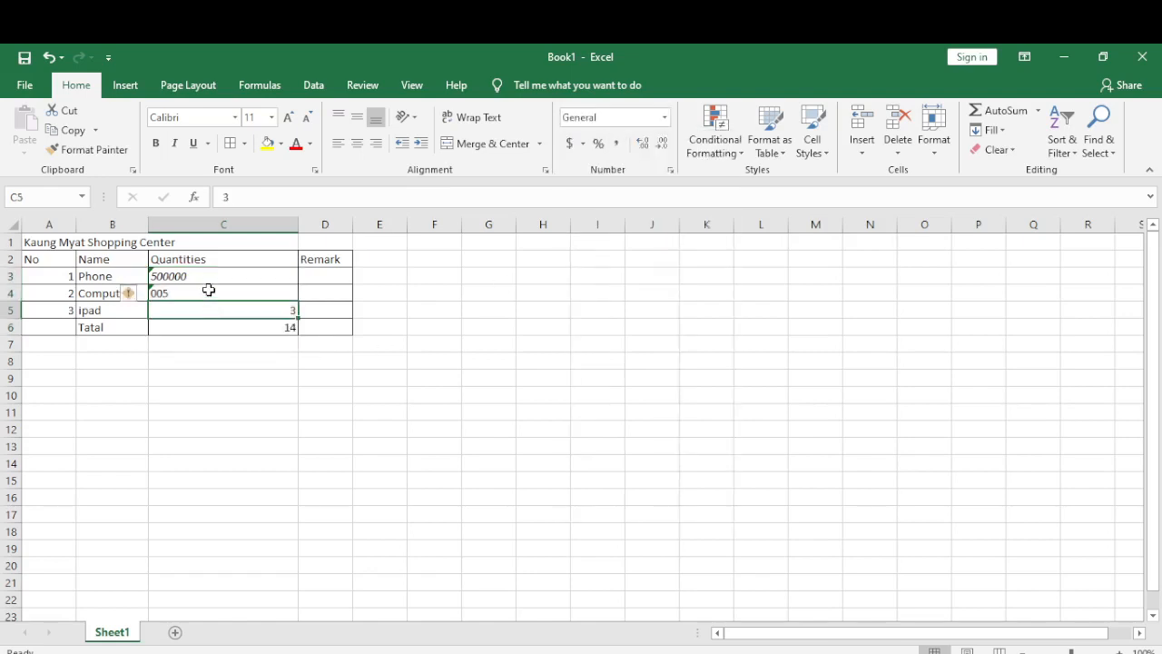
- Re-enter the Phone quantity in C3 as 500000 and apply the Comma Style to it
left_click(223, 275)
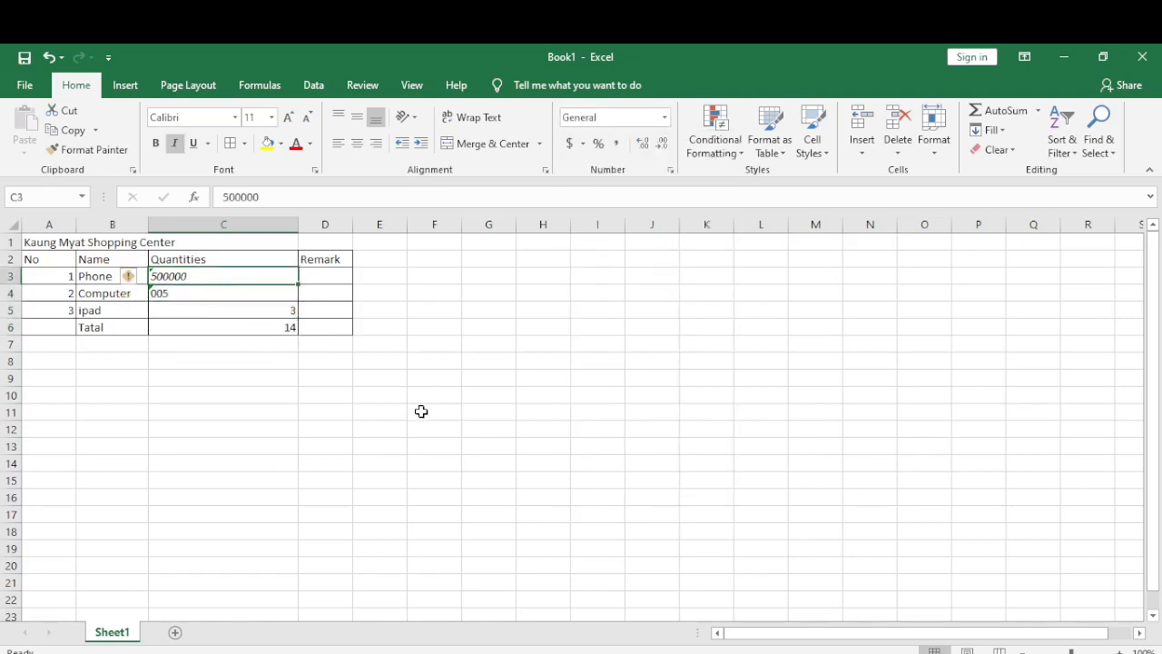
key("BackSpace")
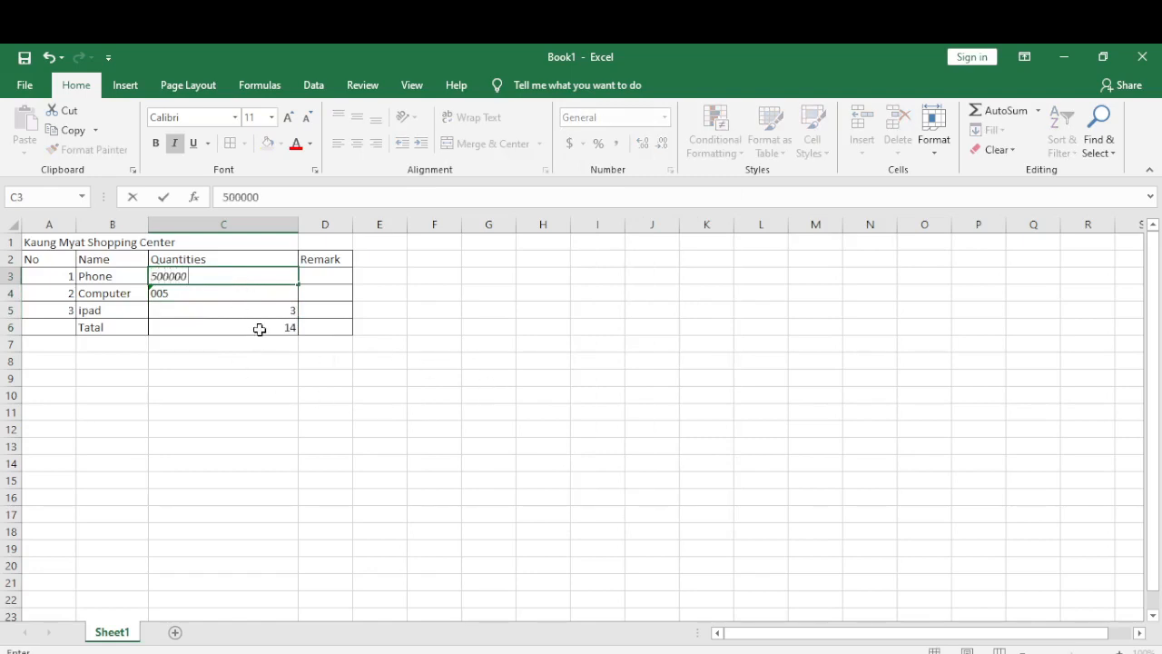
left_click(261, 298)
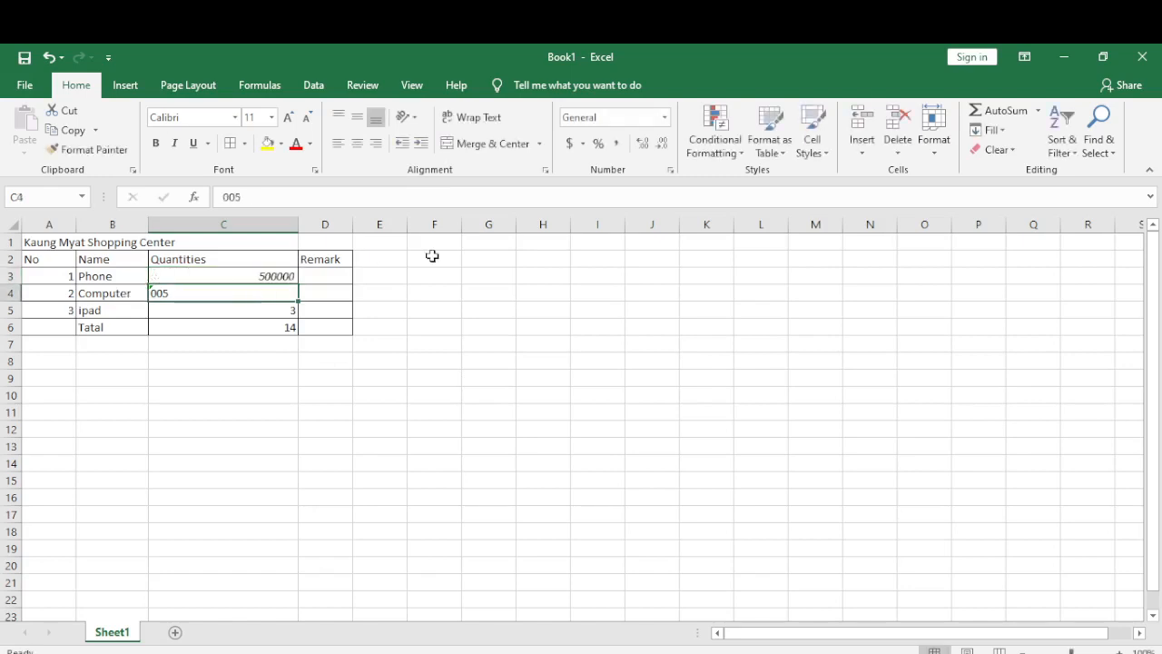
left_click(269, 278)
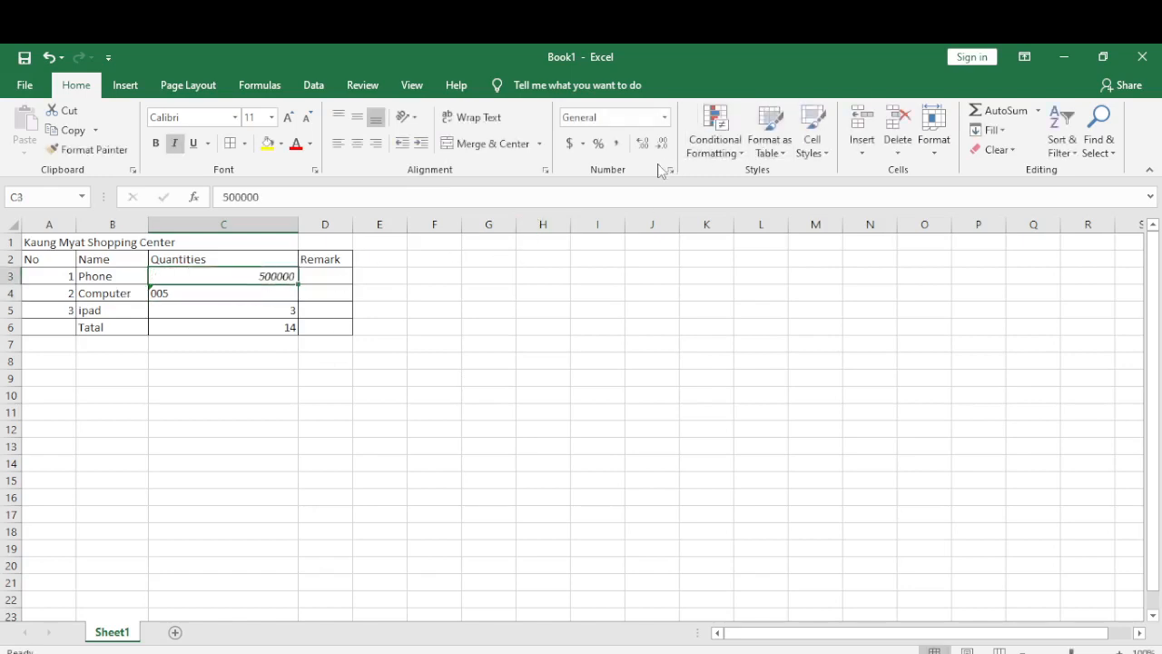
left_click(615, 148)
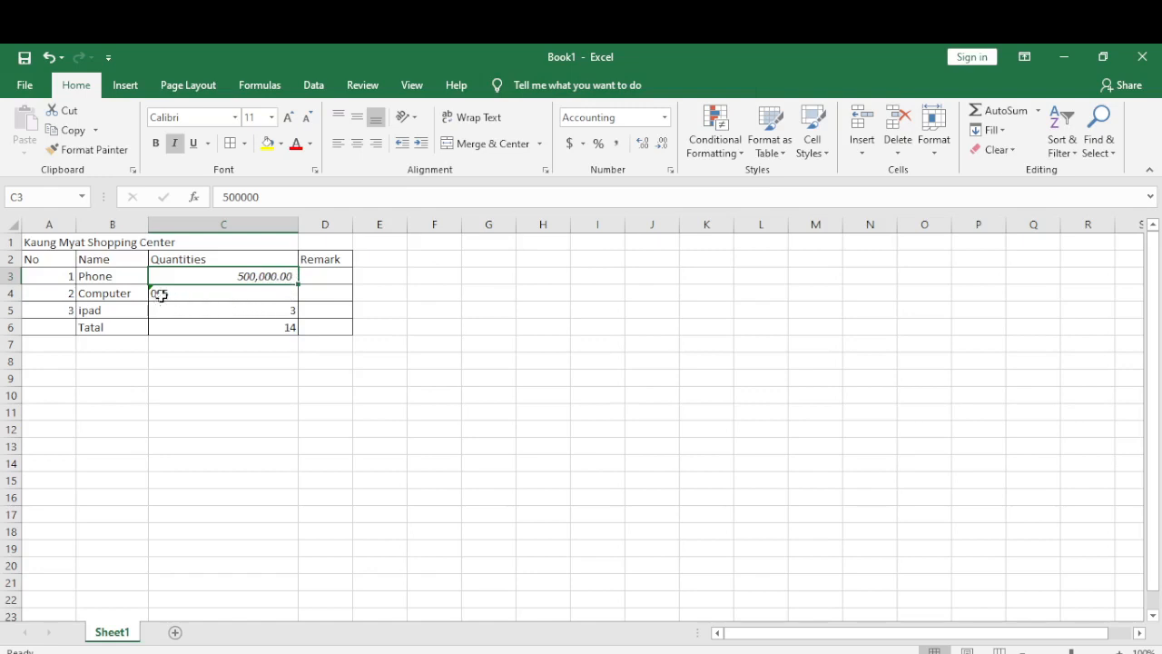
- Replace the Computer quantity in C4 with 60000 and apply the Comma Style to it
left_click(232, 298)
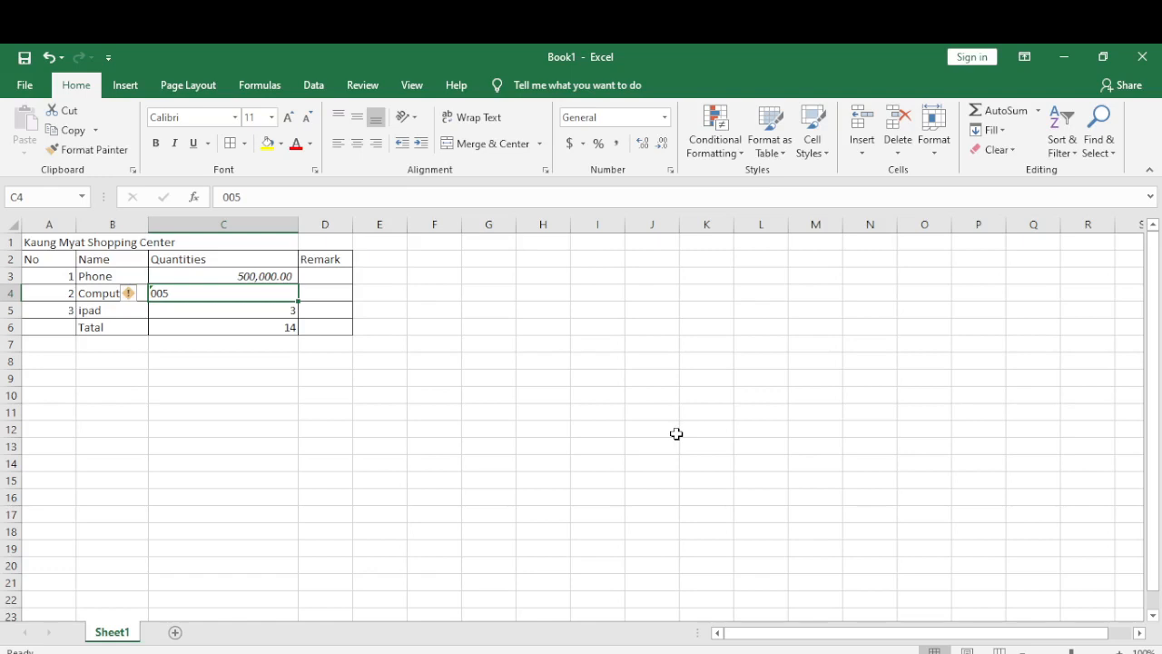
type("6")
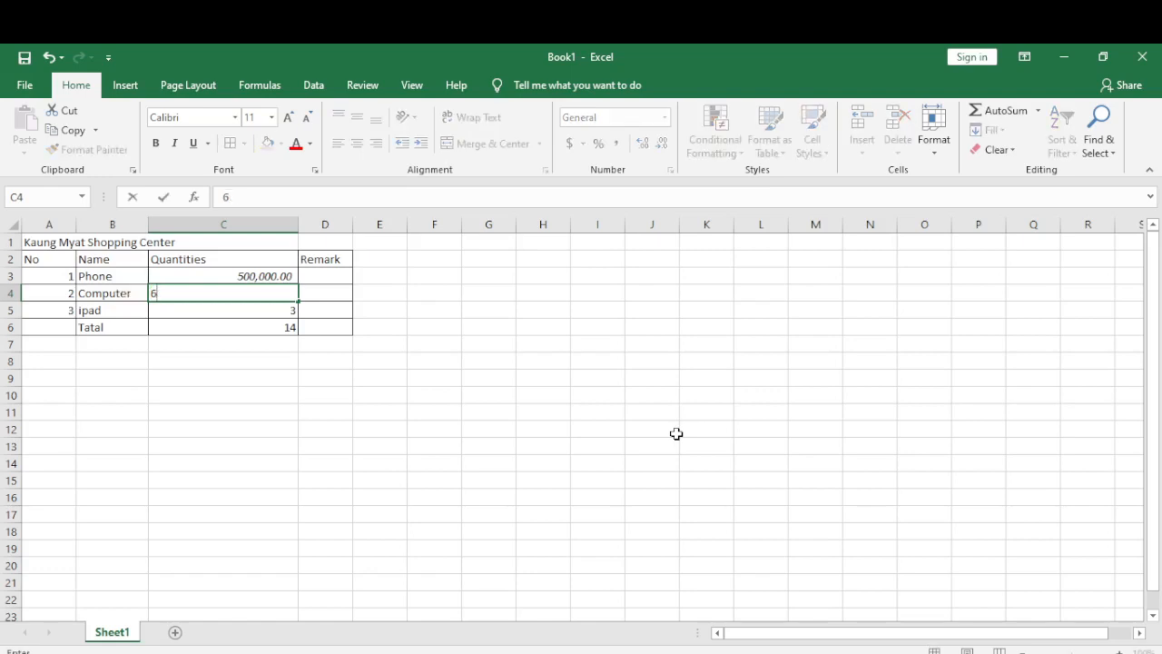
type("0000")
left_click(192, 306)
left_click(195, 294)
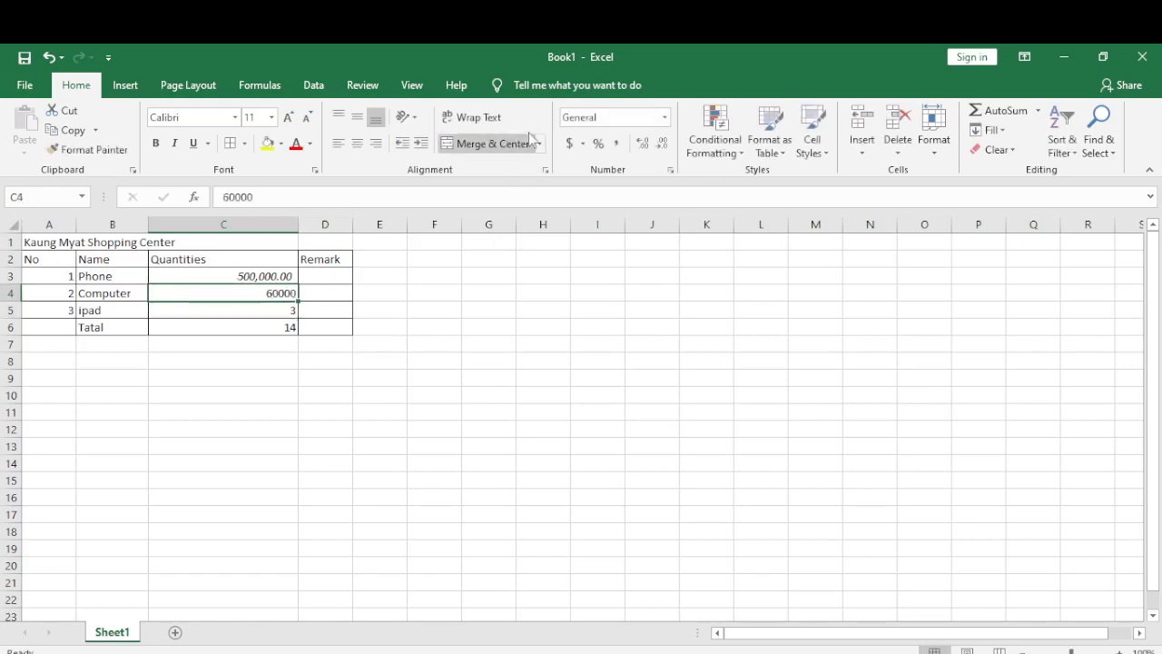
left_click(617, 145)
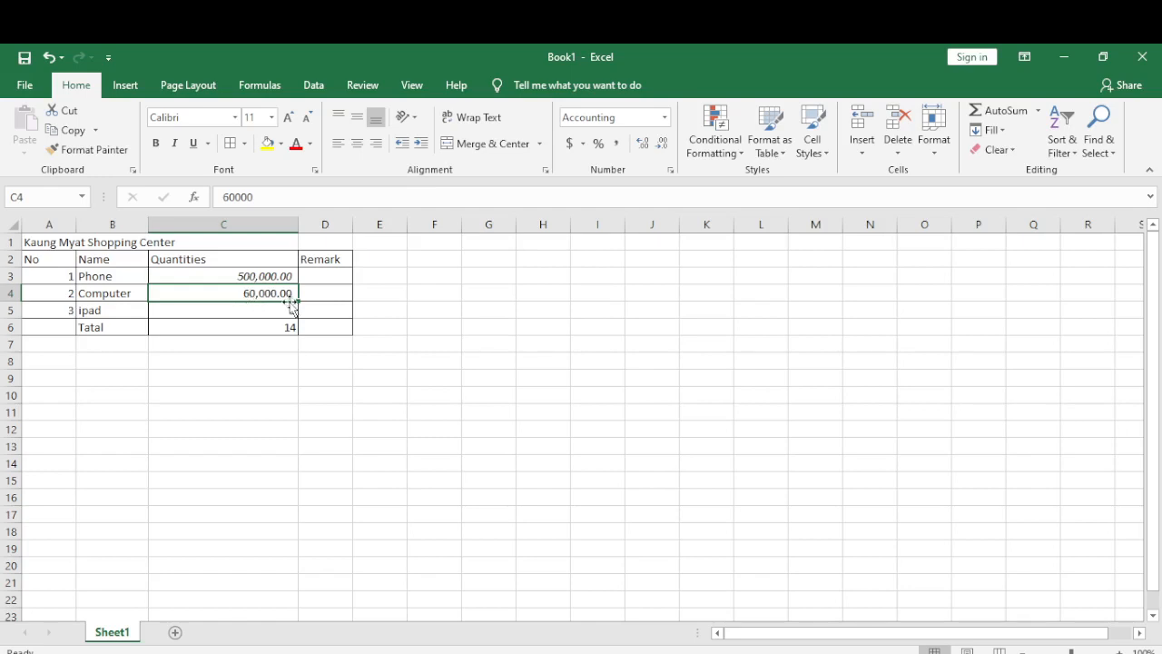
- Replace the ipad quantity in C5 with 3000000 and apply the Comma Style to it
left_click(271, 311)
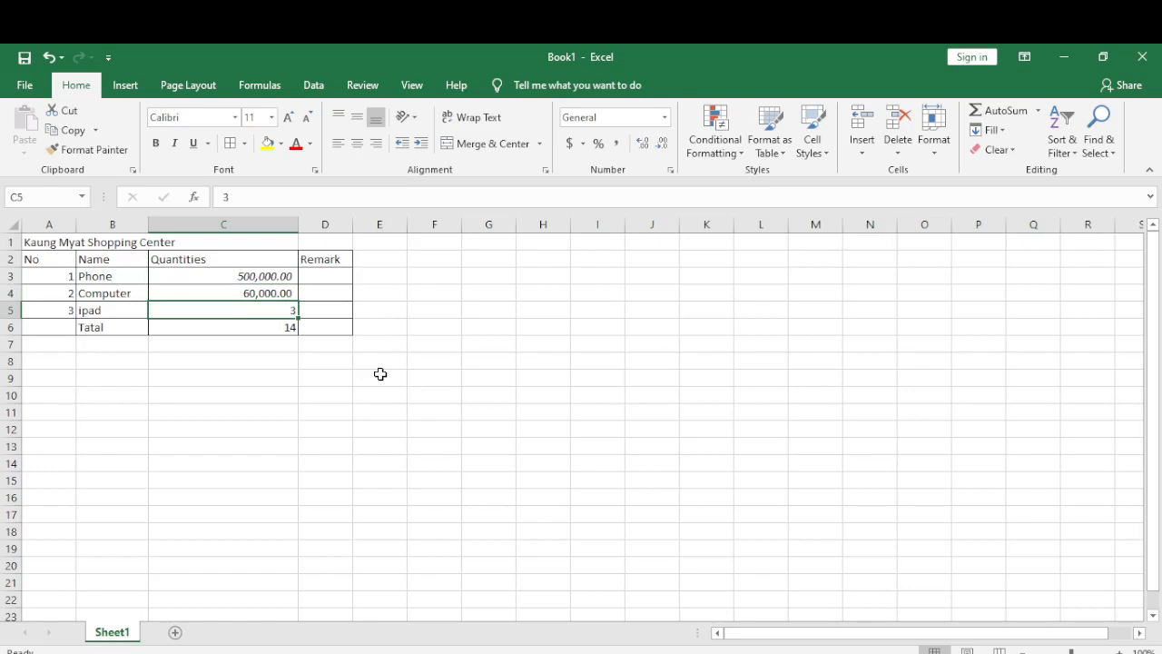
type("3")
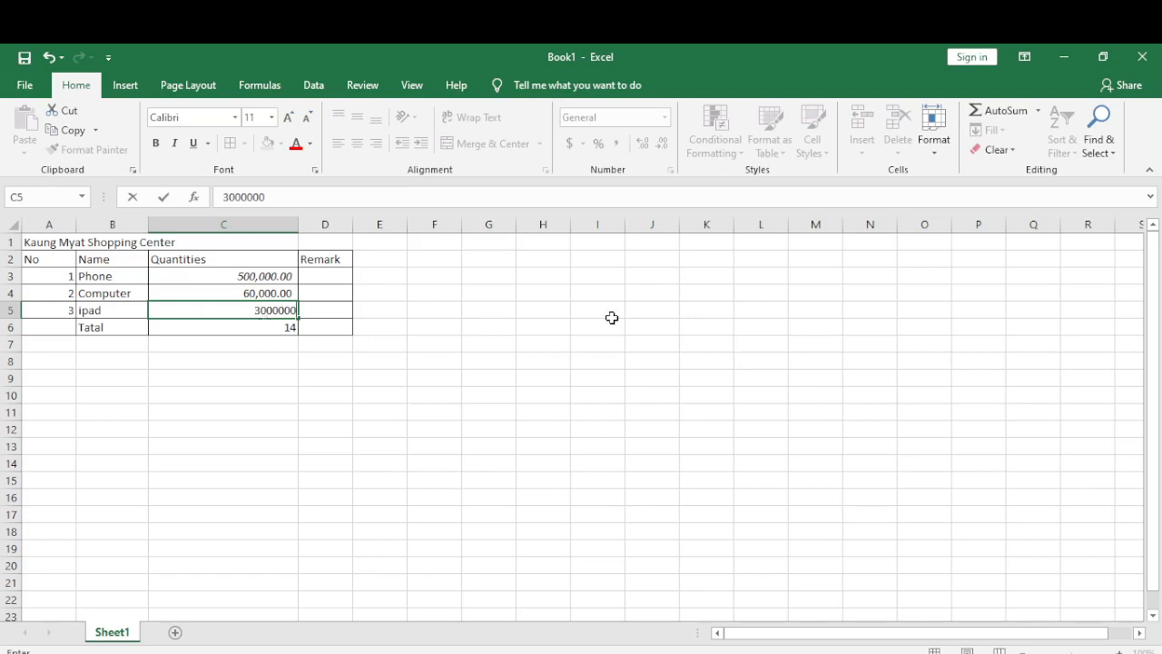
left_click(272, 327)
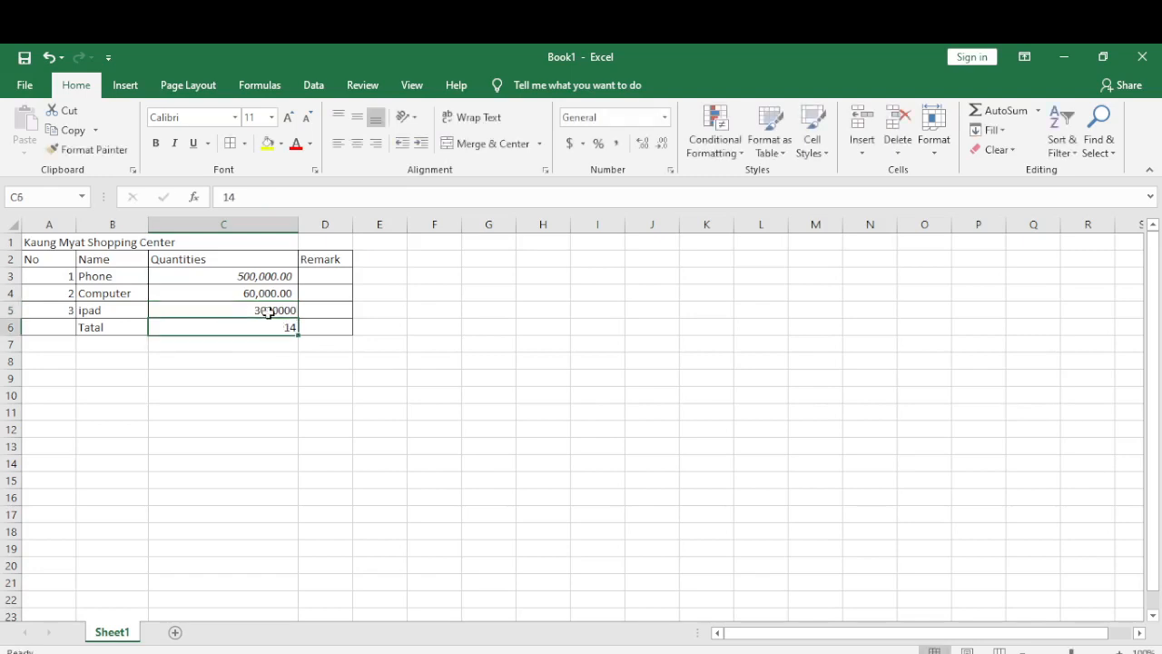
left_click(277, 309)
left_click(616, 144)
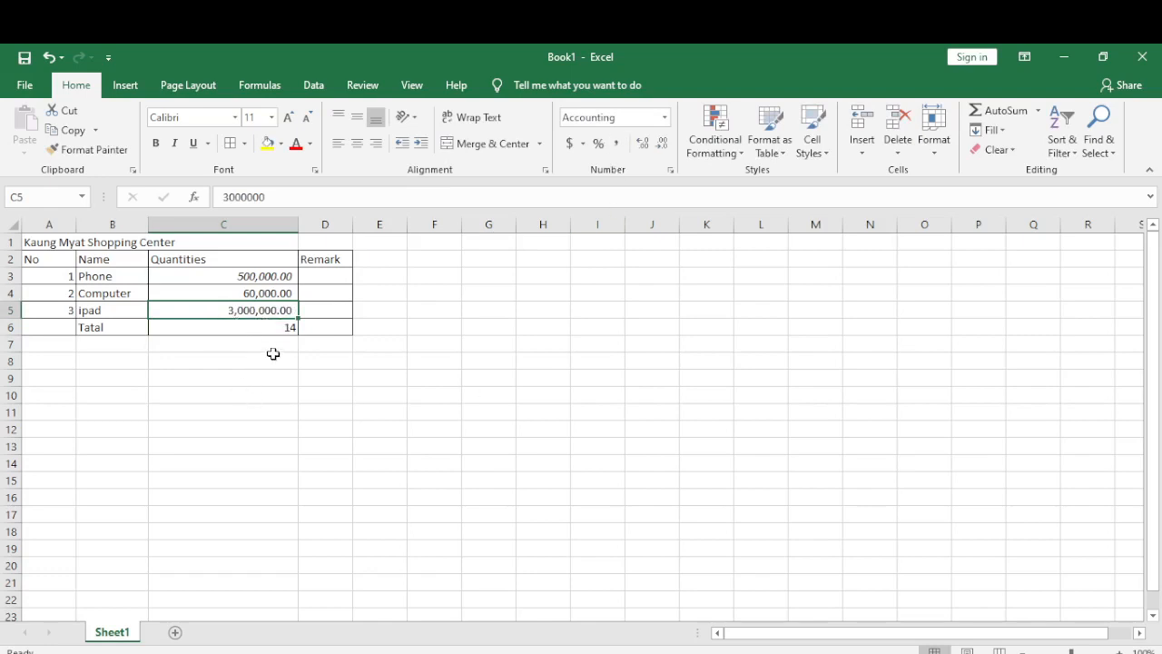
left_click(247, 329)
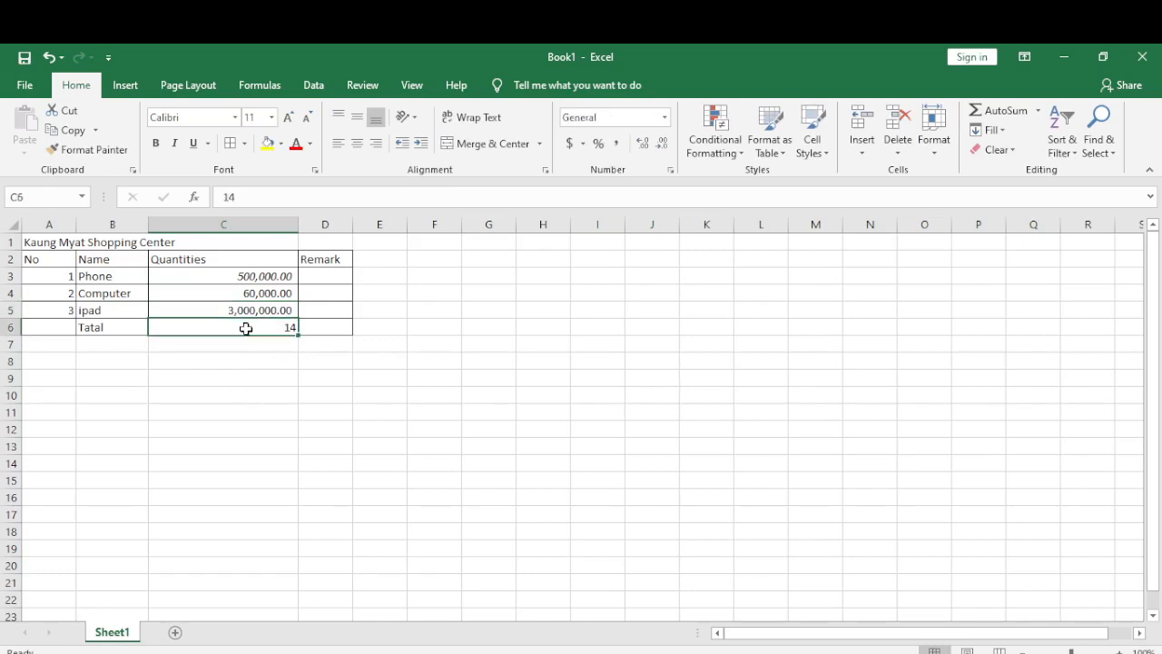
left_click(259, 312)
left_click(250, 293)
left_click(253, 277)
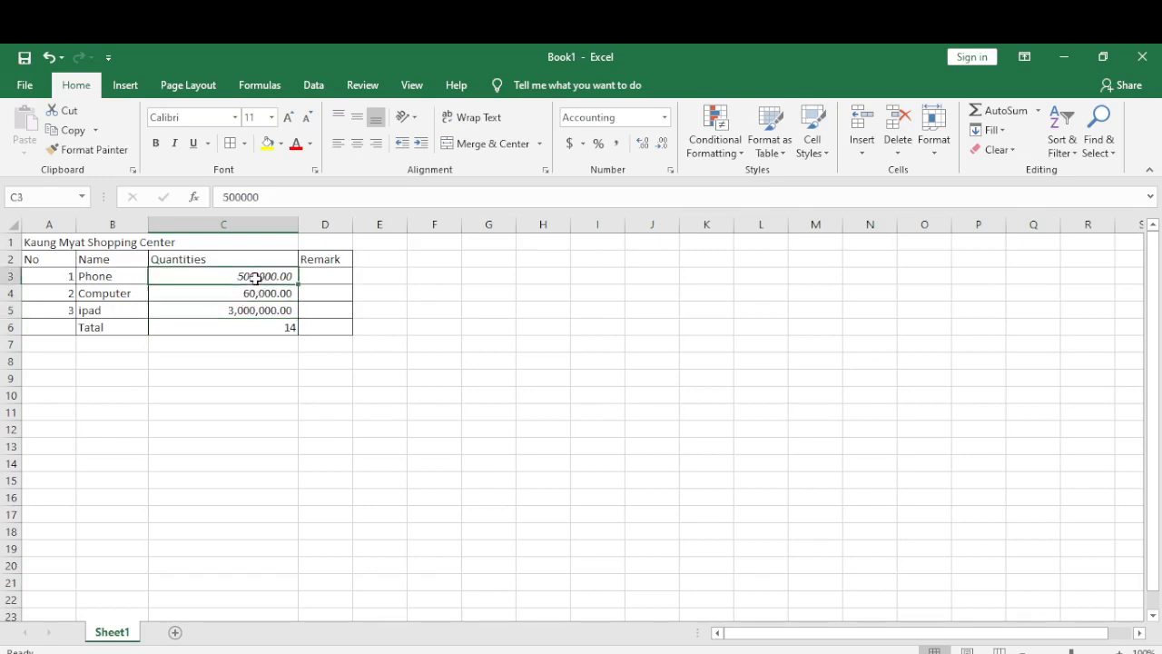
- Try removing one decimal place from the Computer quantity in C4 and extend it to nine decimal places
left_click(275, 294)
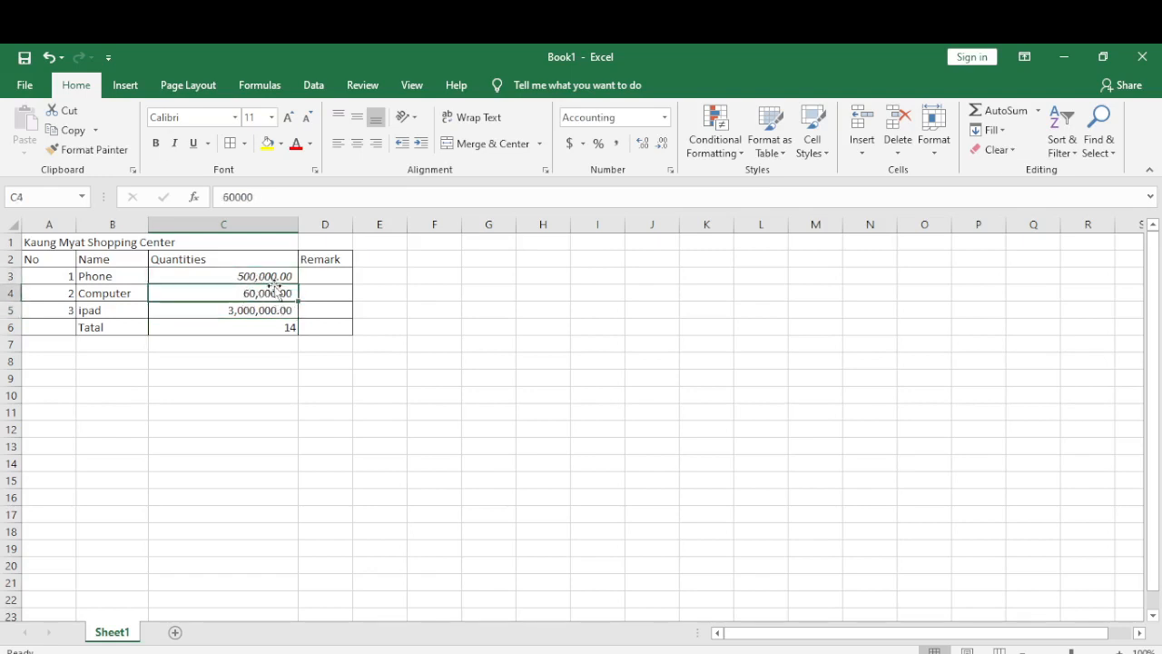
left_click(664, 145)
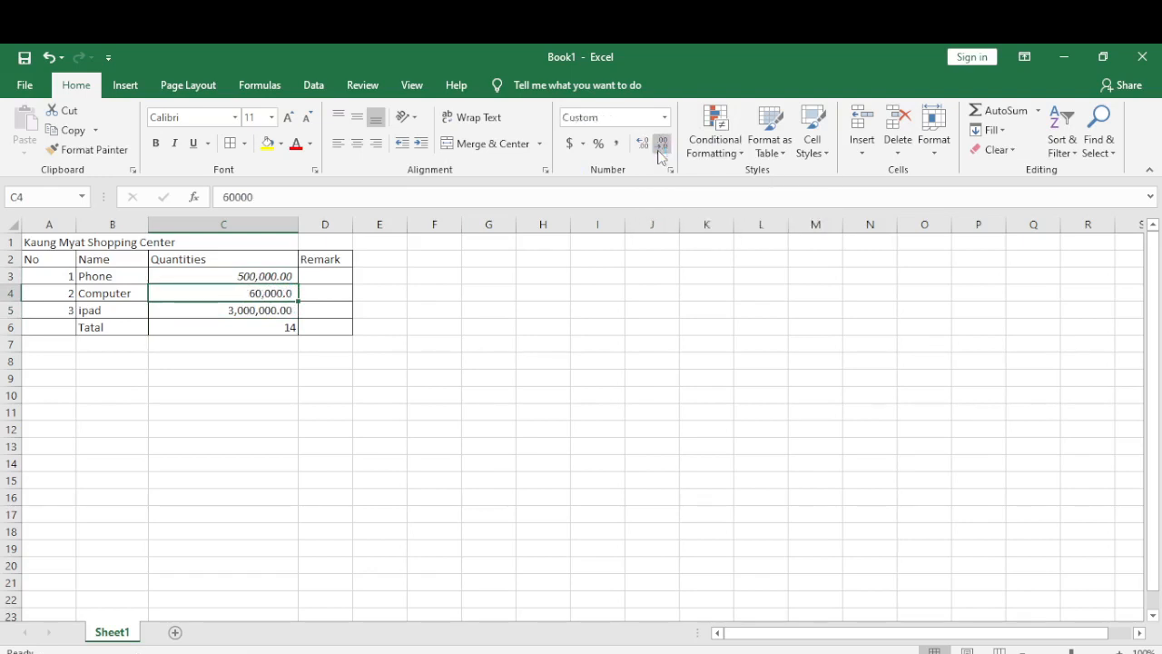
left_click(643, 147)
left_click(644, 148)
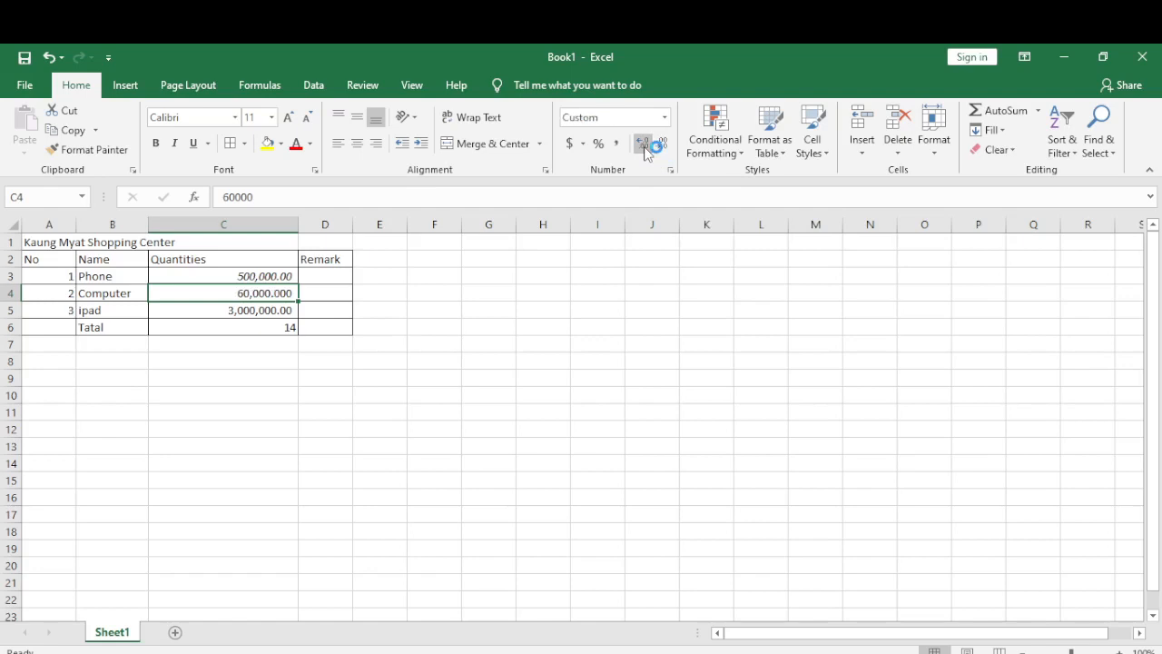
left_click(644, 147)
left_click(644, 147)
left_click(644, 147)
left_click(644, 147)
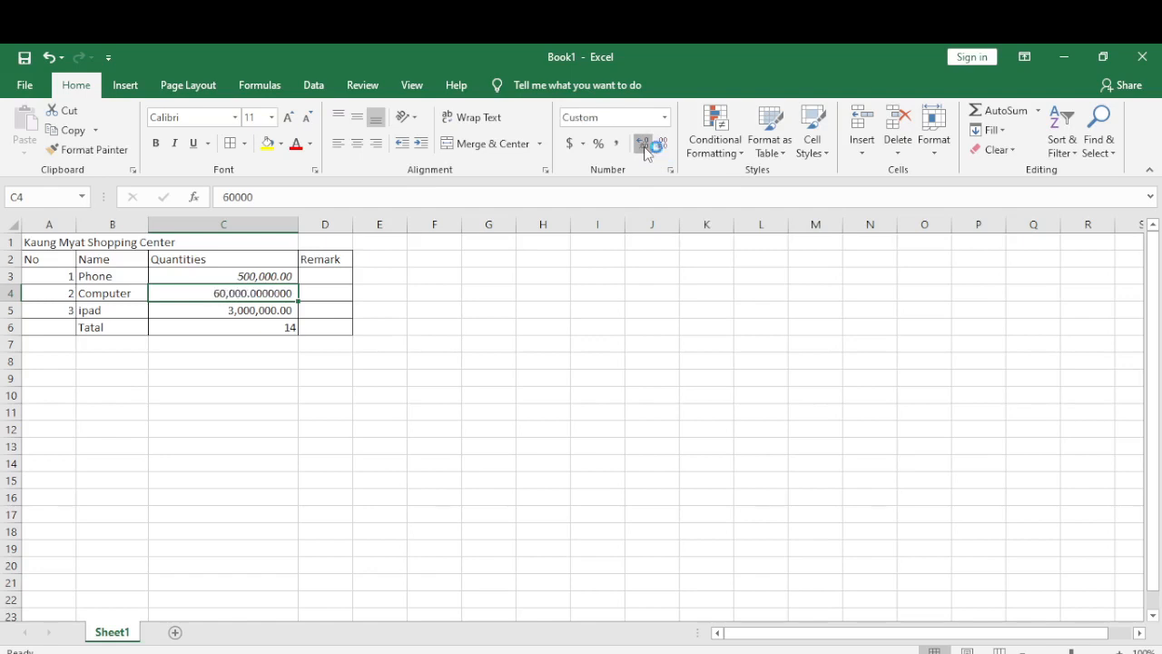
left_click(644, 147)
left_click(644, 147)
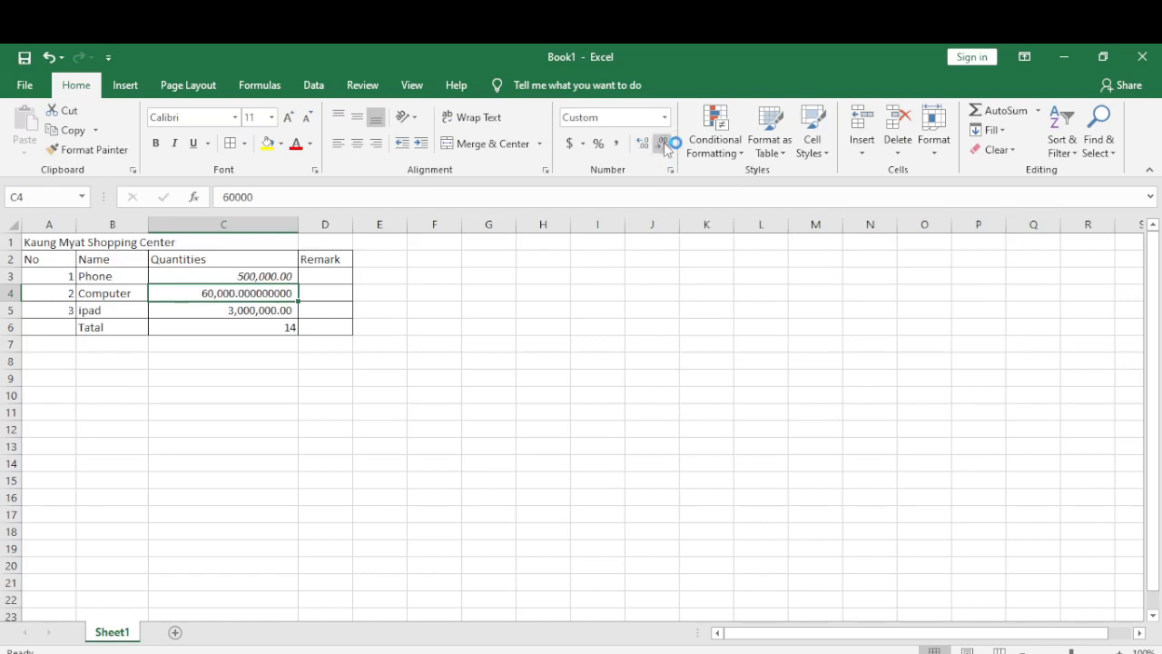
- Reduce the Computer quantity in C4 to four decimal places
left_click(664, 145)
left_click(664, 146)
left_click(663, 146)
left_click(664, 145)
left_click(664, 145)
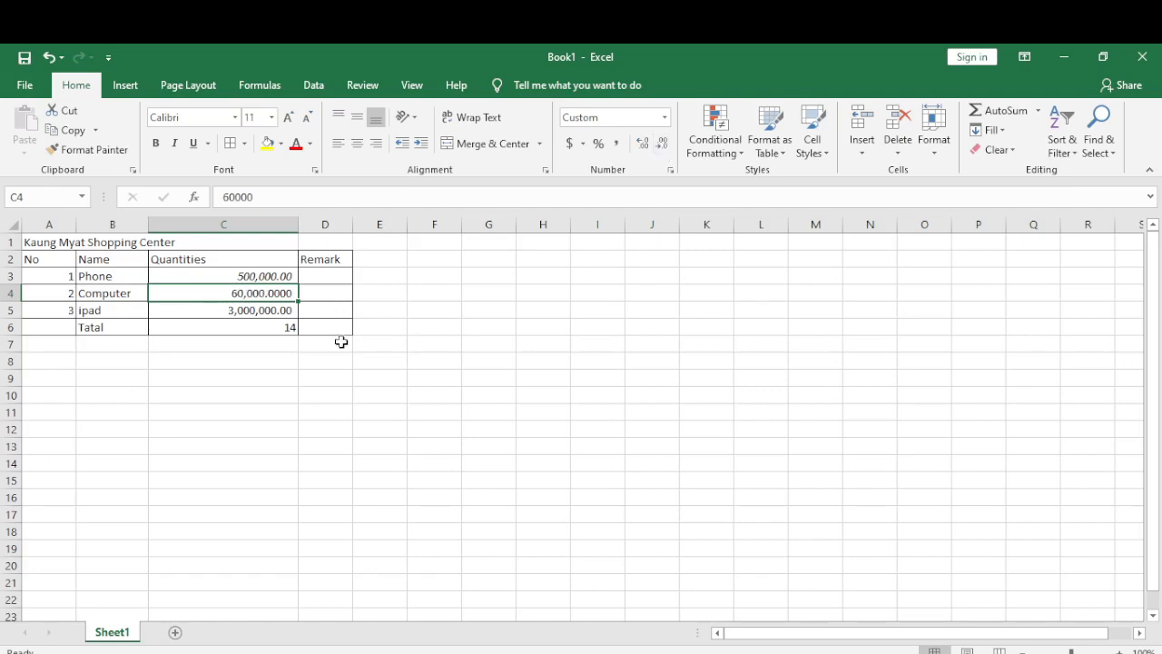
- Extend the Phone quantity in C3 to five decimal places and reduce it to one
left_click(260, 276)
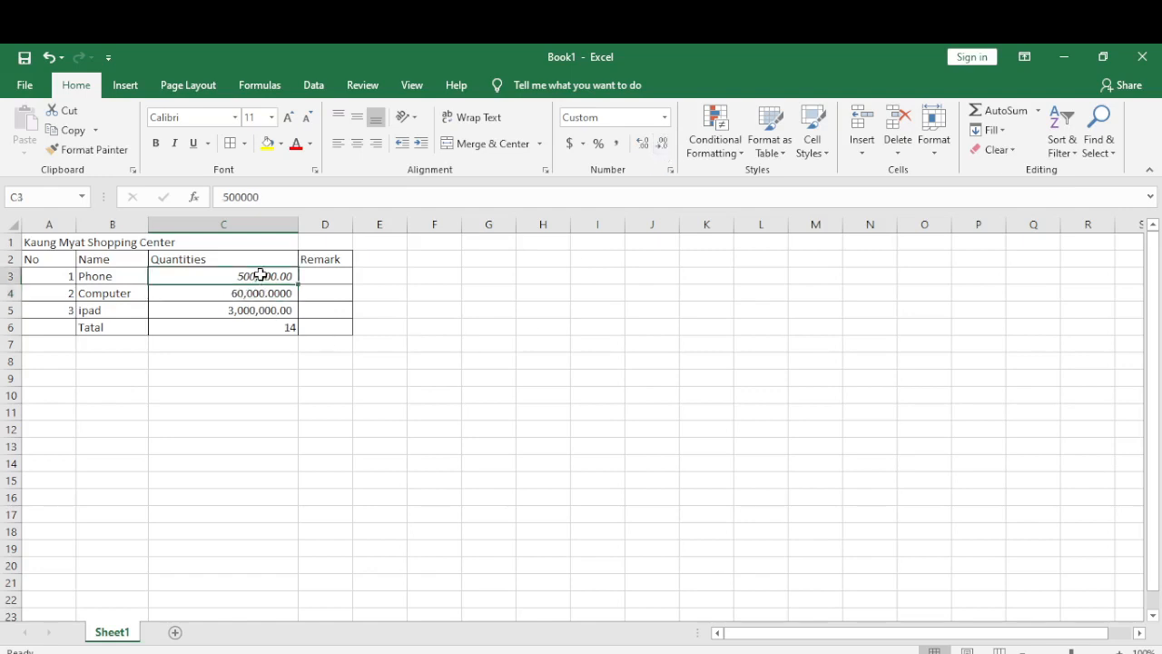
left_click(644, 145)
left_click(644, 146)
left_click(644, 145)
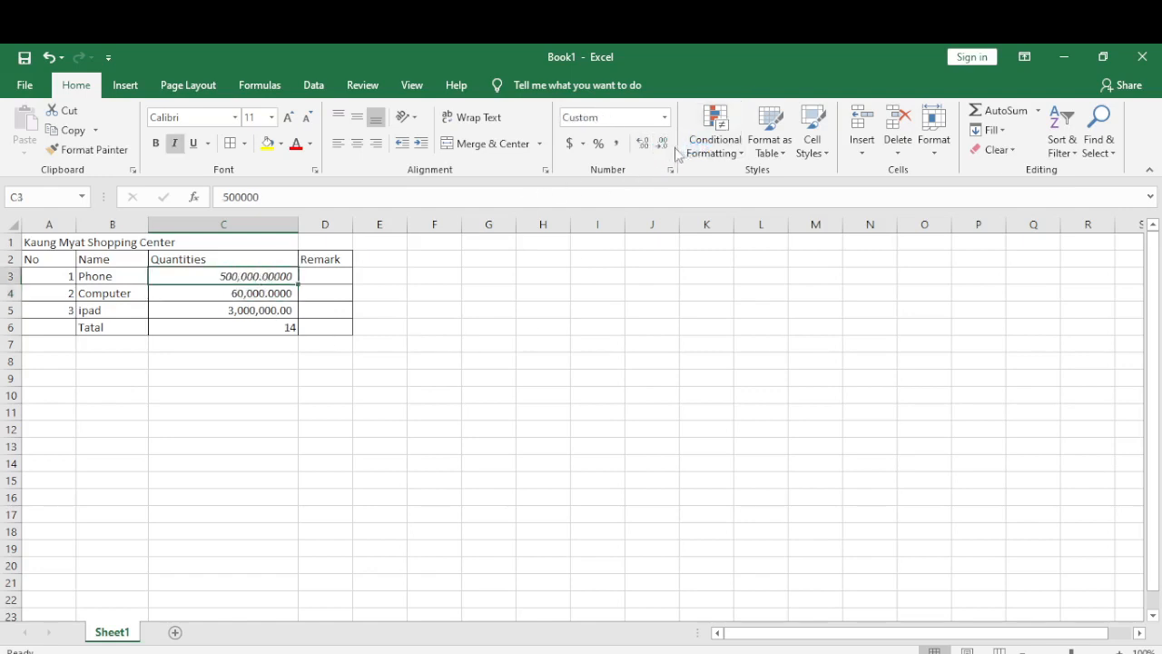
left_click(664, 145)
left_click(664, 146)
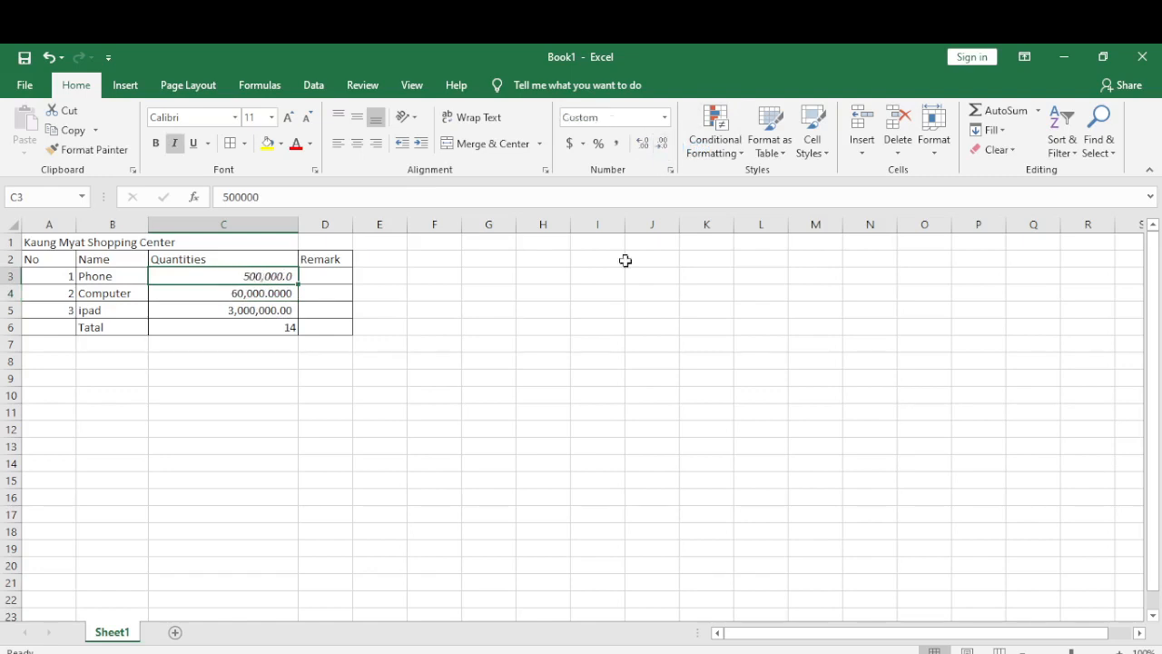
- Extend the ipad quantity in C5 to five decimal places and reduce it to one
left_click(266, 309)
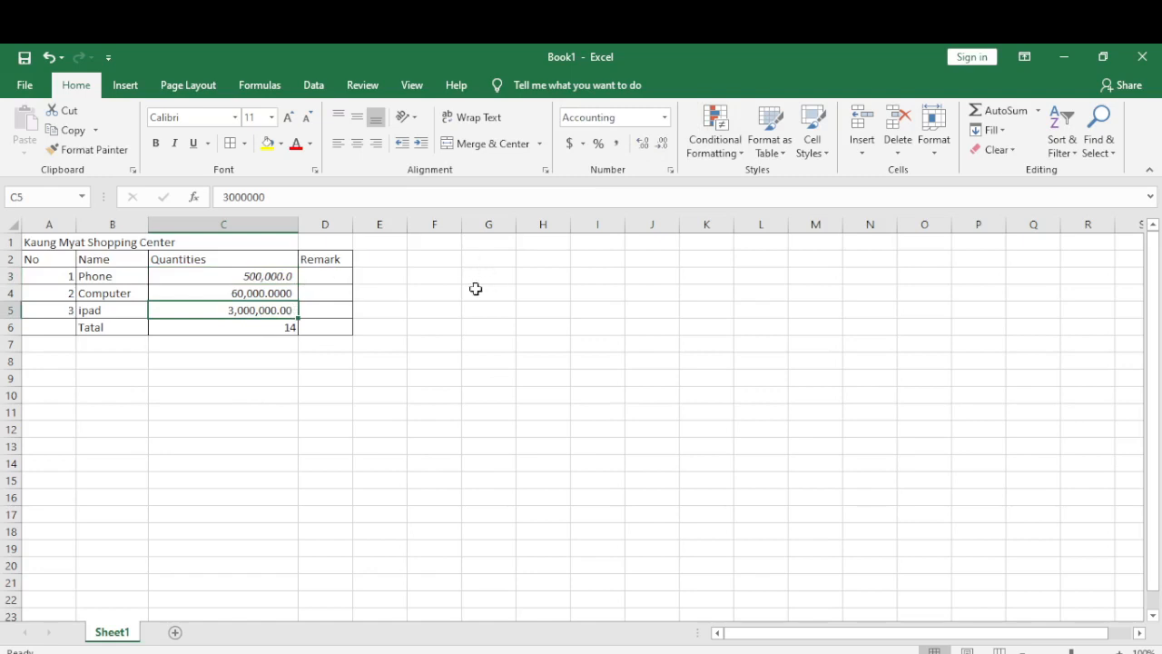
left_click(643, 145)
left_click(642, 145)
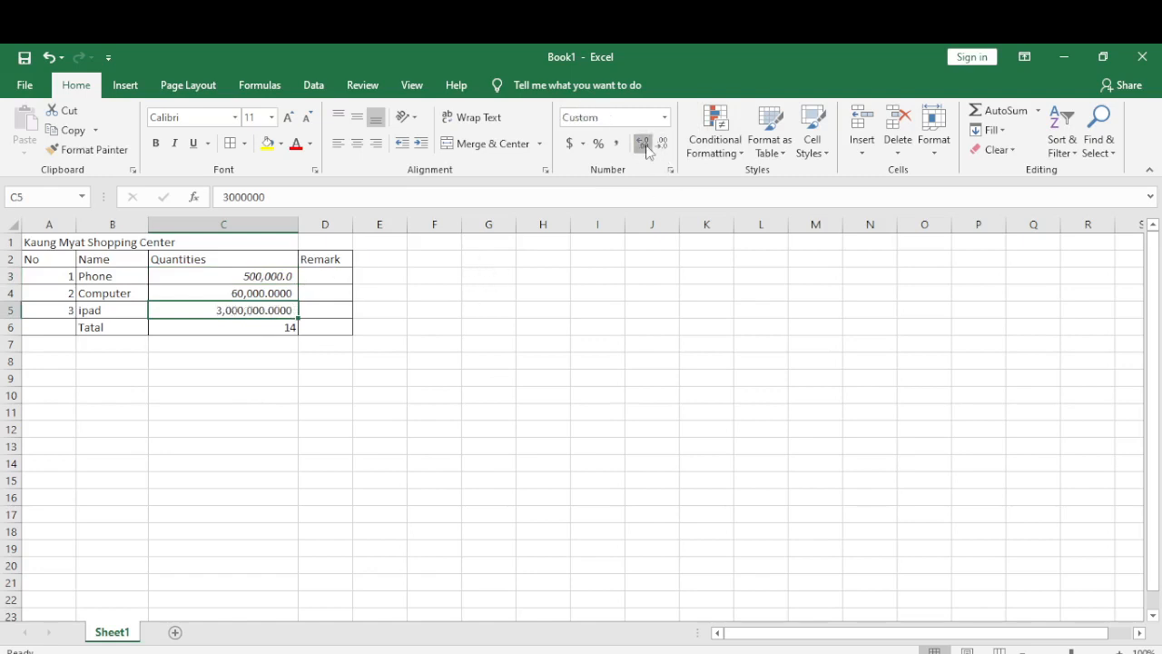
left_click(644, 145)
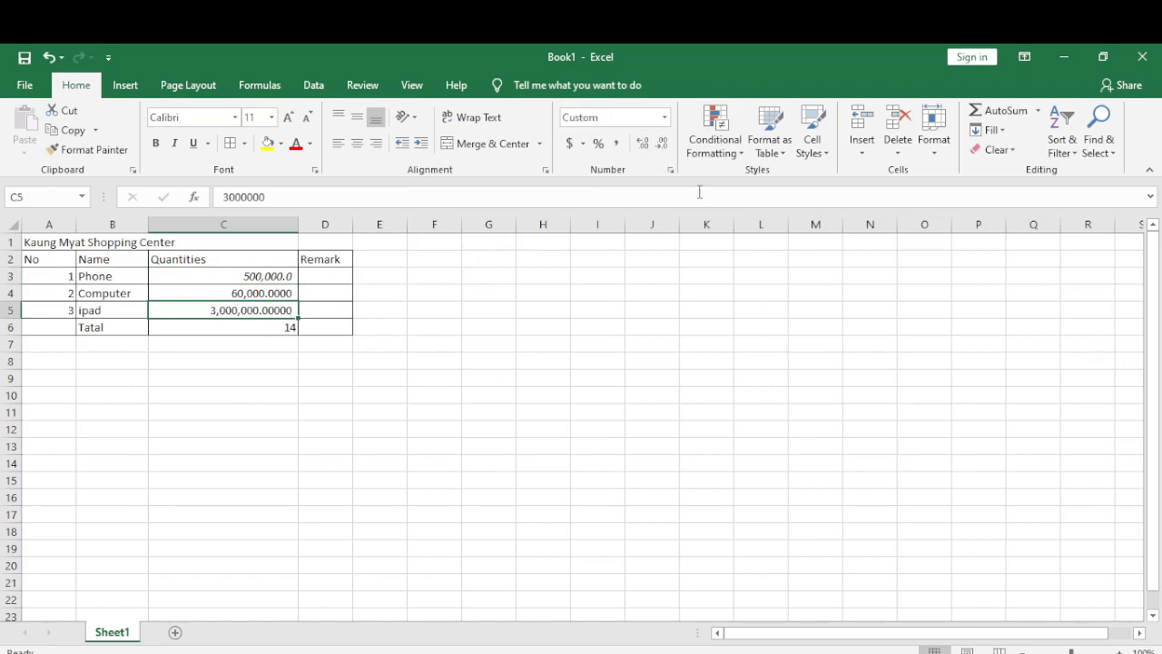
left_click(662, 143)
left_click(662, 144)
left_click(662, 143)
left_click(662, 144)
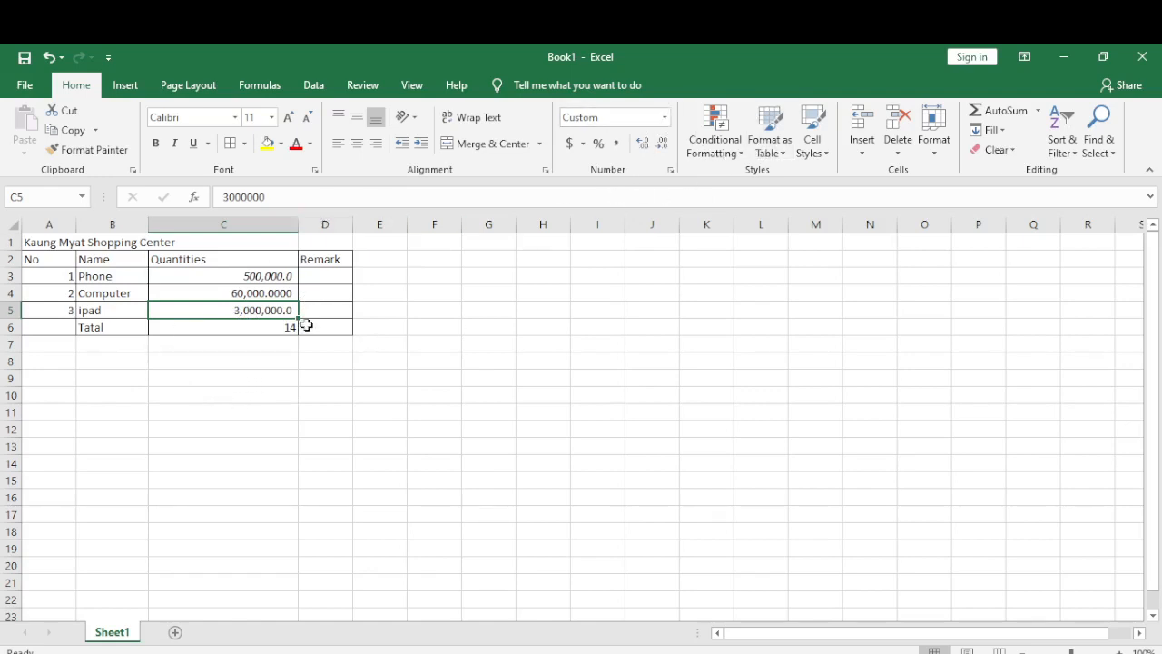
left_click(283, 294)
left_click(272, 276)
left_click(273, 308)
left_click(279, 279)
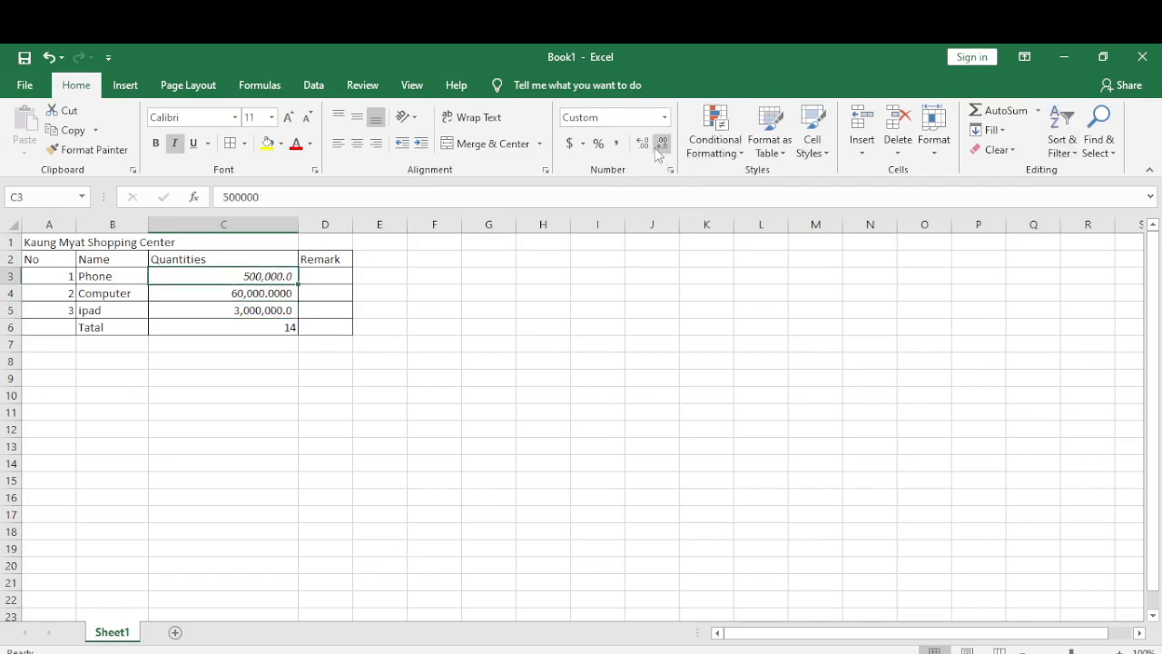
left_click(665, 118)
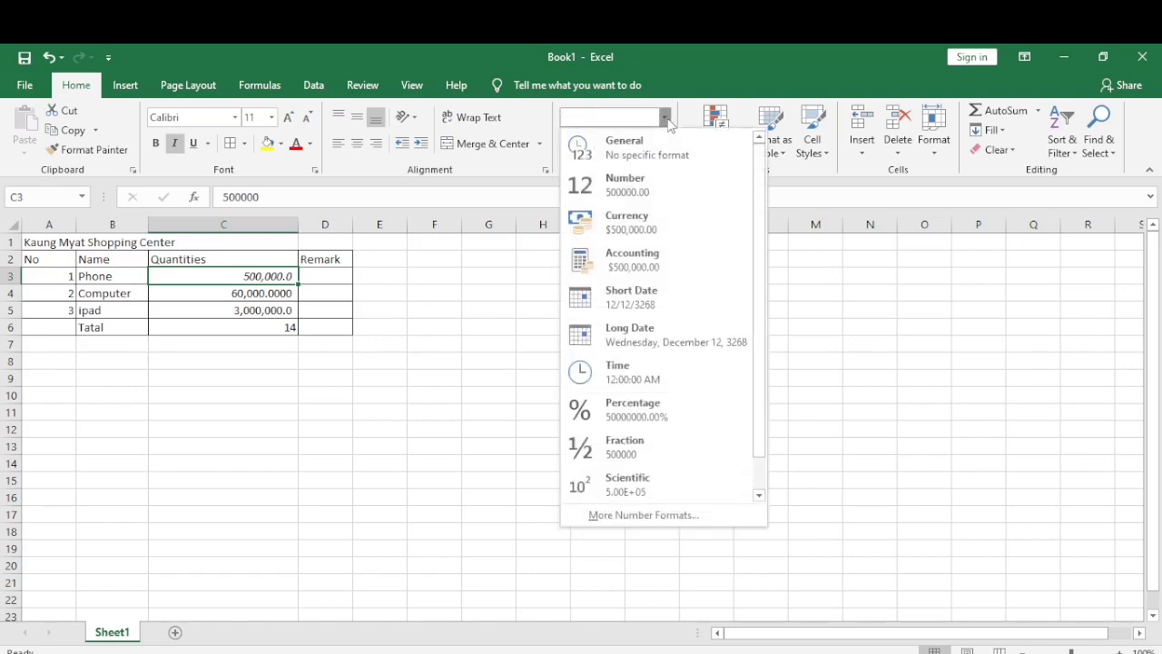
left_click(258, 273)
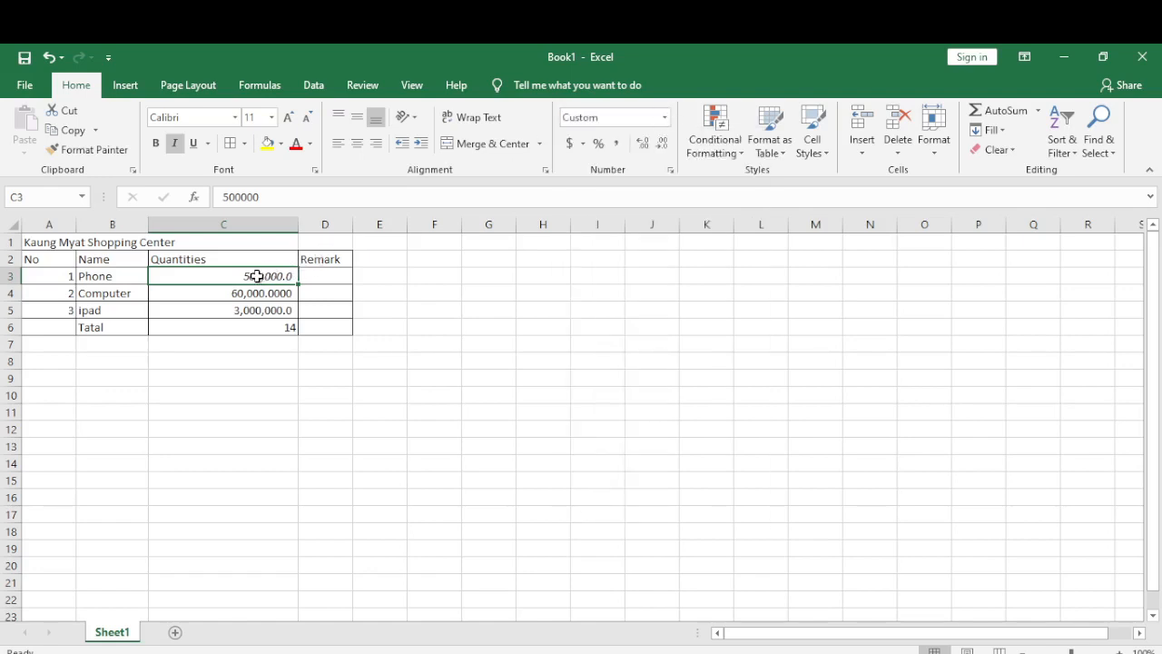
- Format the quantities in C3:C5 as Accounting with the $ English (Canada) symbol and two decimal places
left_click_drag(256, 273, 262, 309)
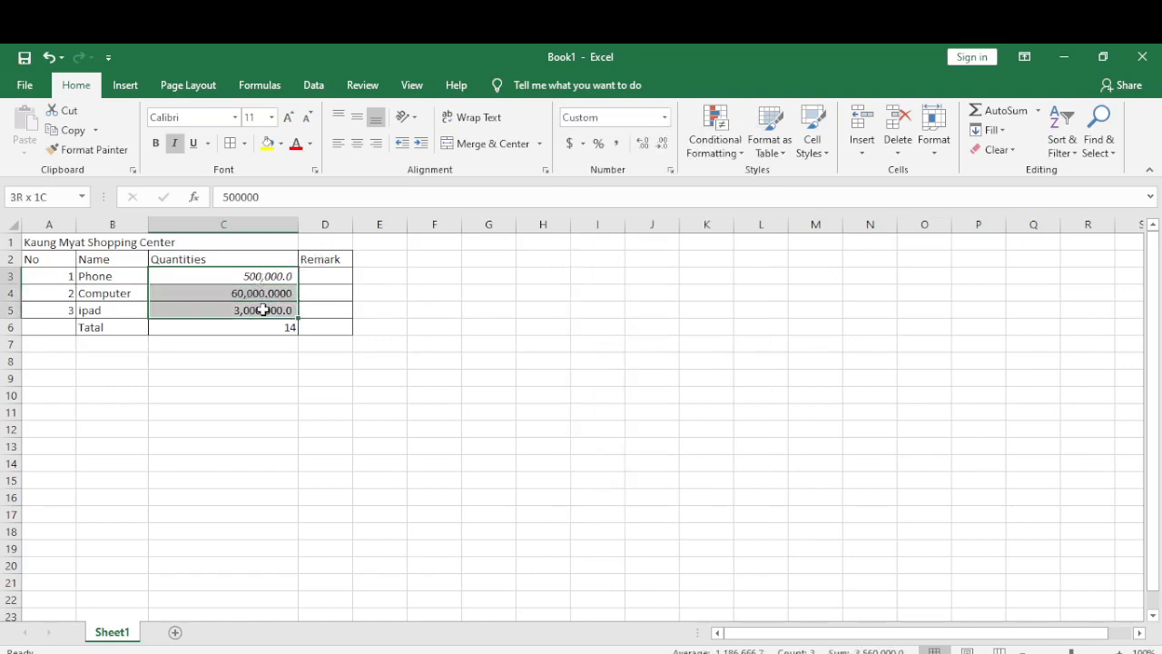
left_click(666, 118)
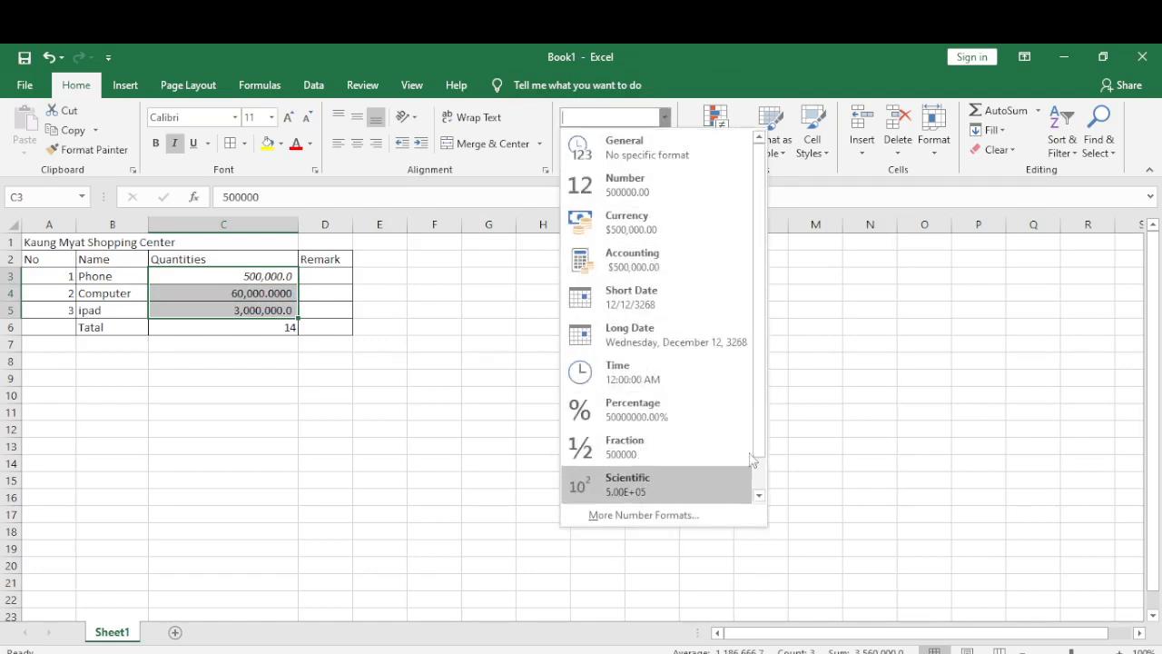
left_click(922, 265)
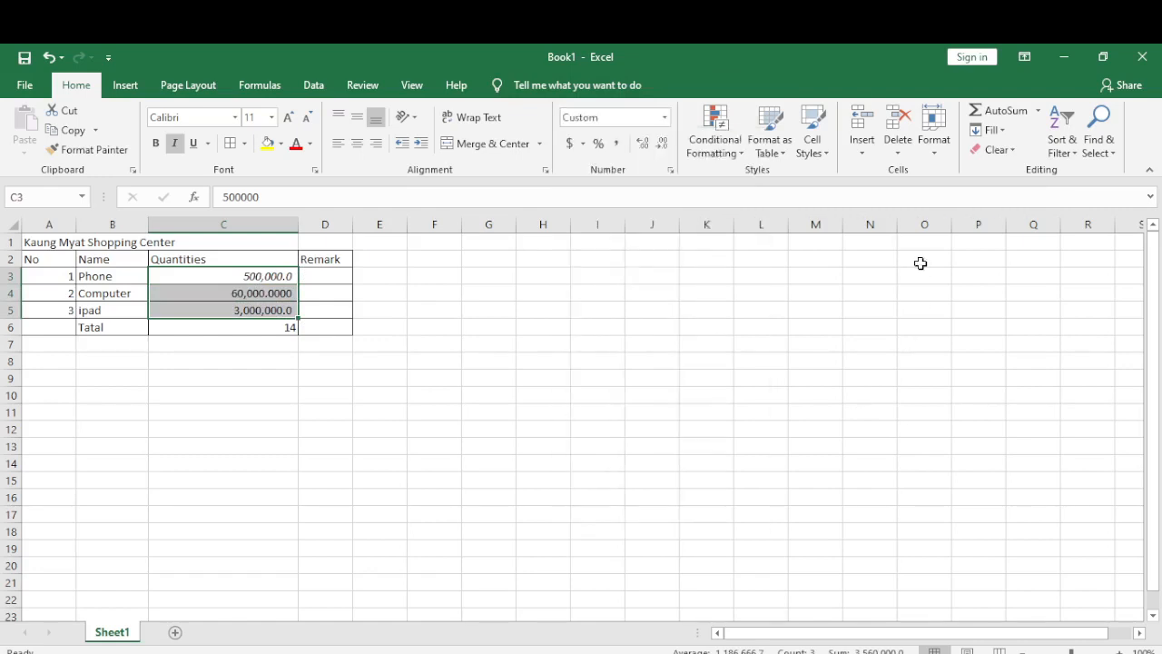
left_click(583, 143)
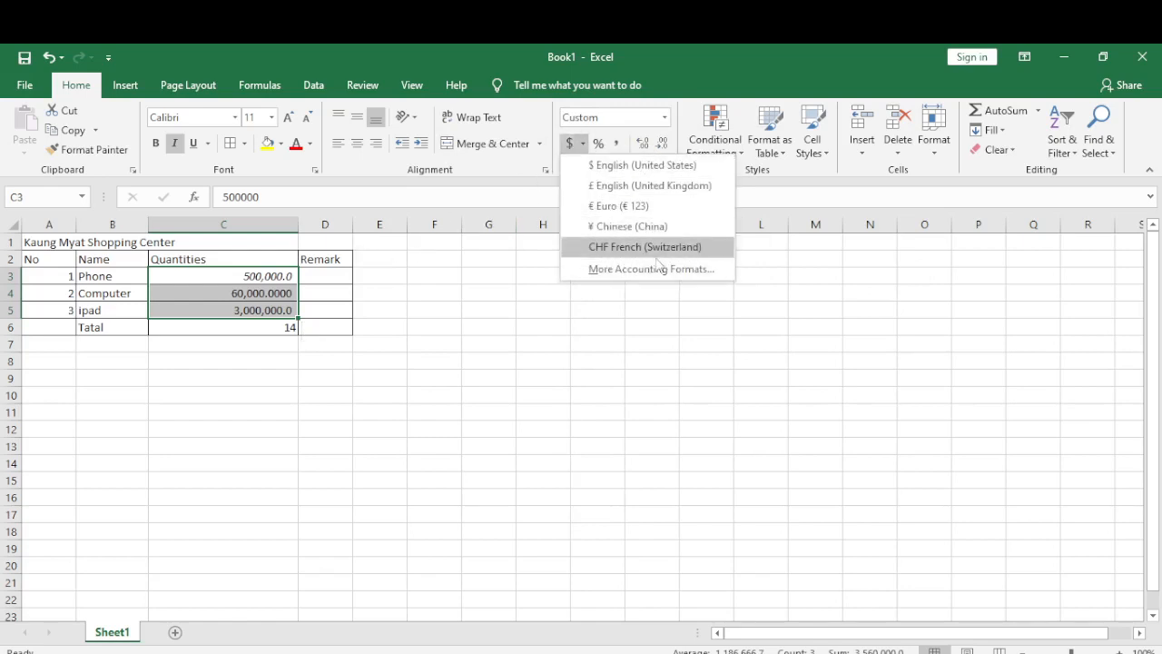
left_click(613, 275)
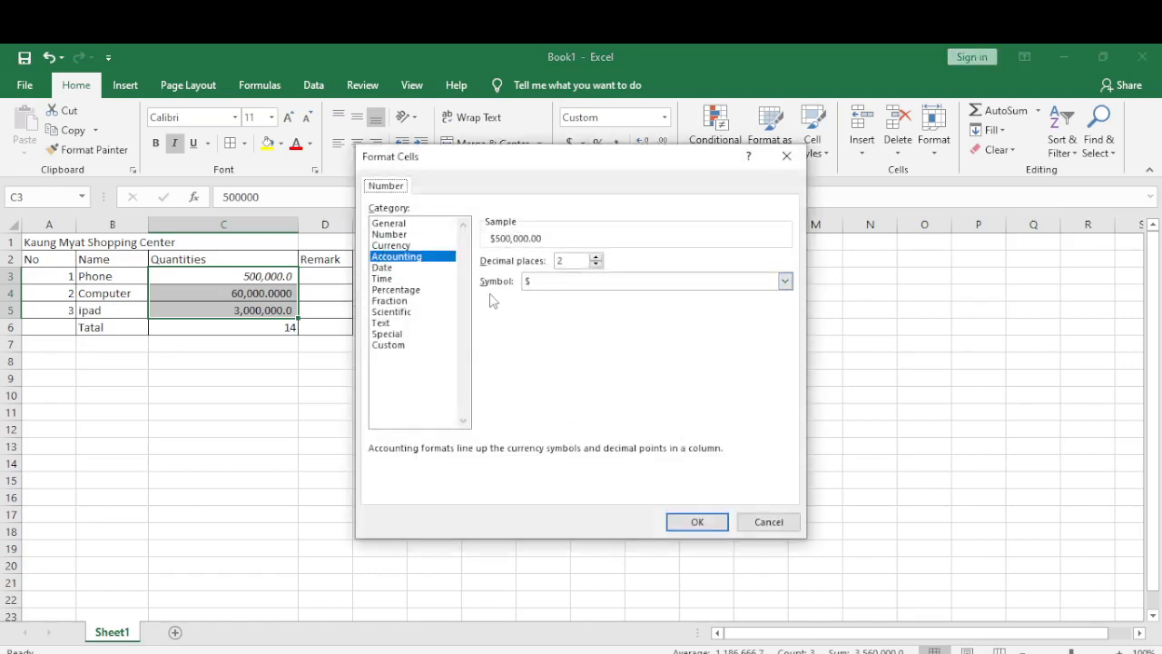
left_click(785, 283)
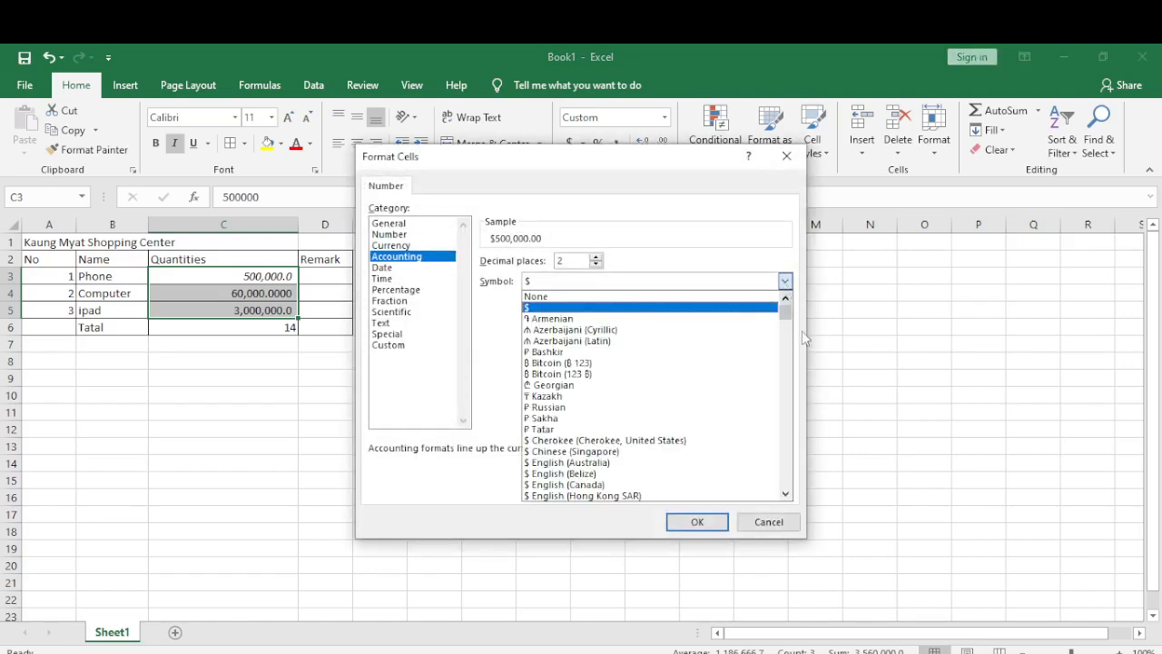
scroll(549, 417, "down", 2)
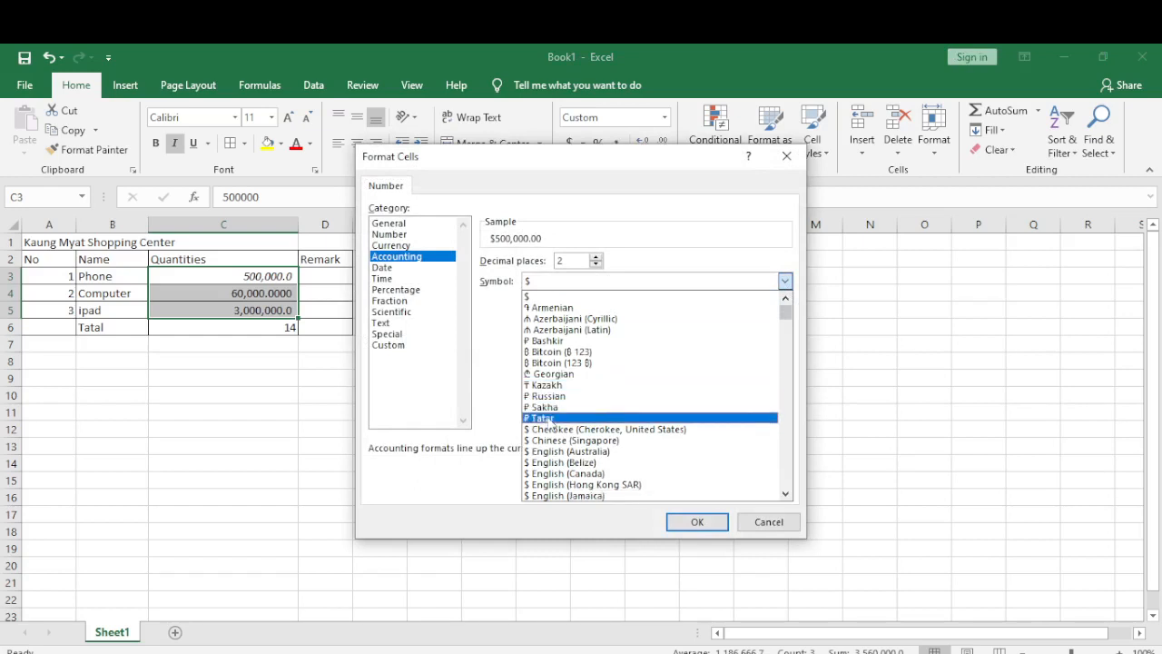
scroll(549, 423, "down", 3)
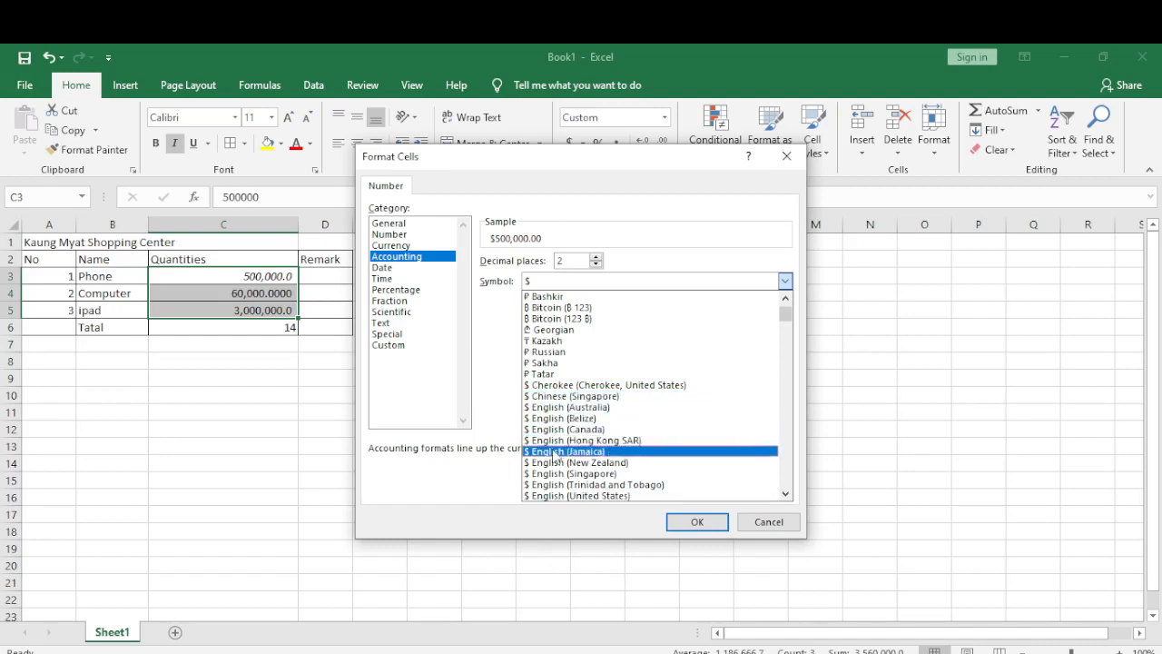
left_click(560, 429)
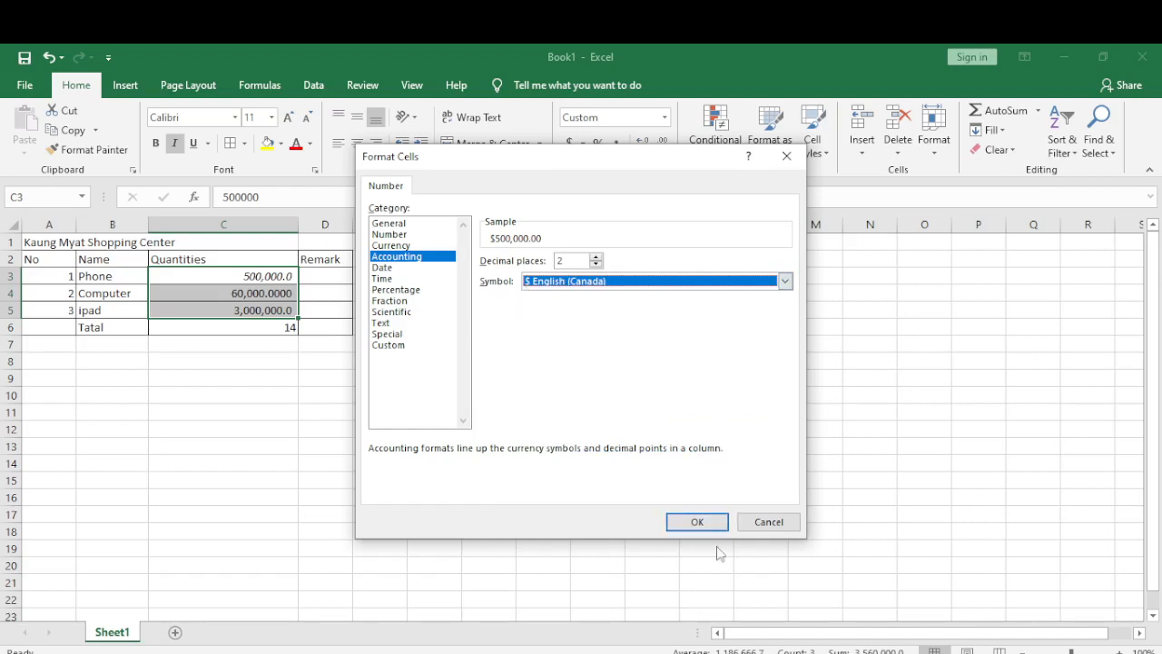
left_click(698, 522)
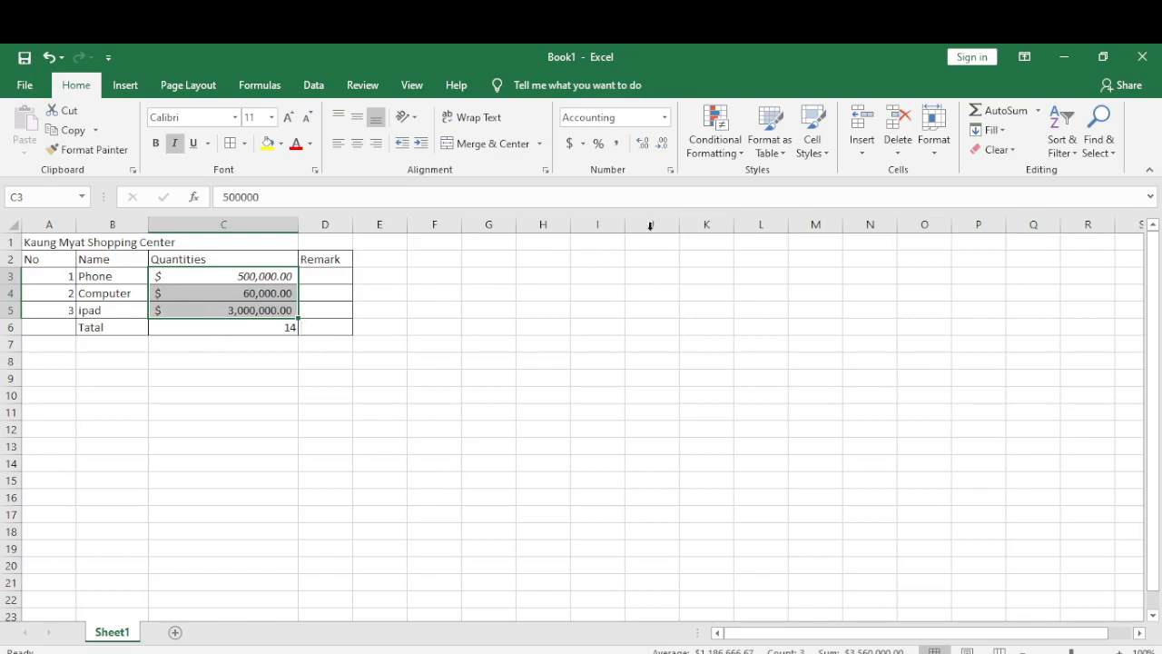
left_click(582, 145)
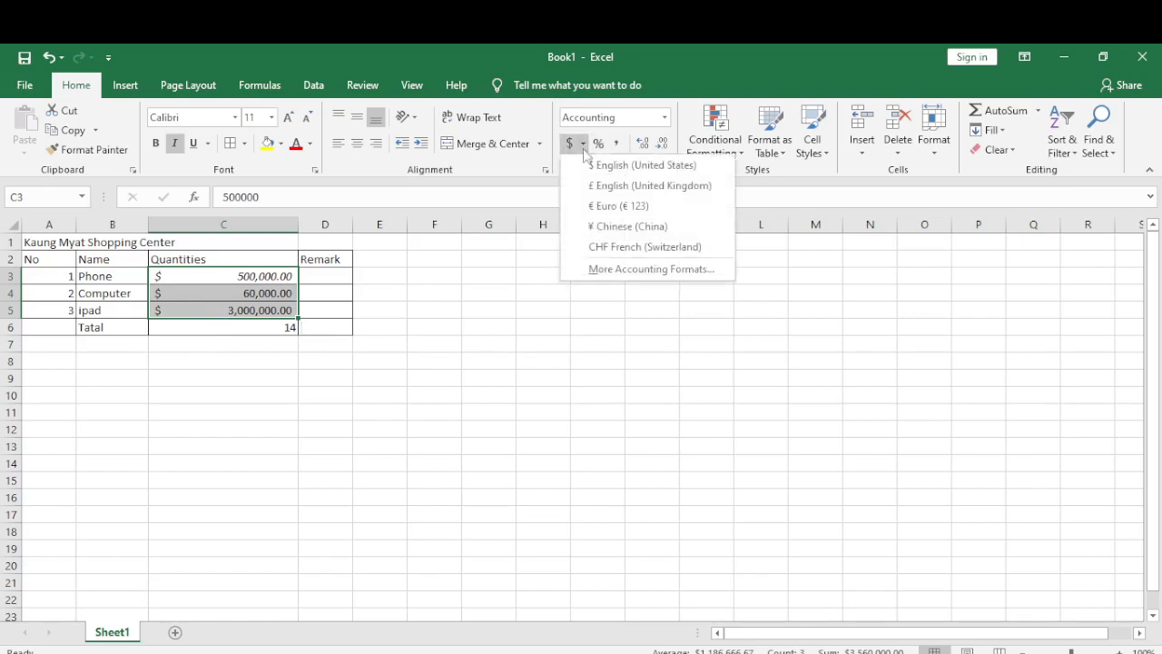
left_click(544, 413)
left_click(137, 323)
left_click(58, 261)
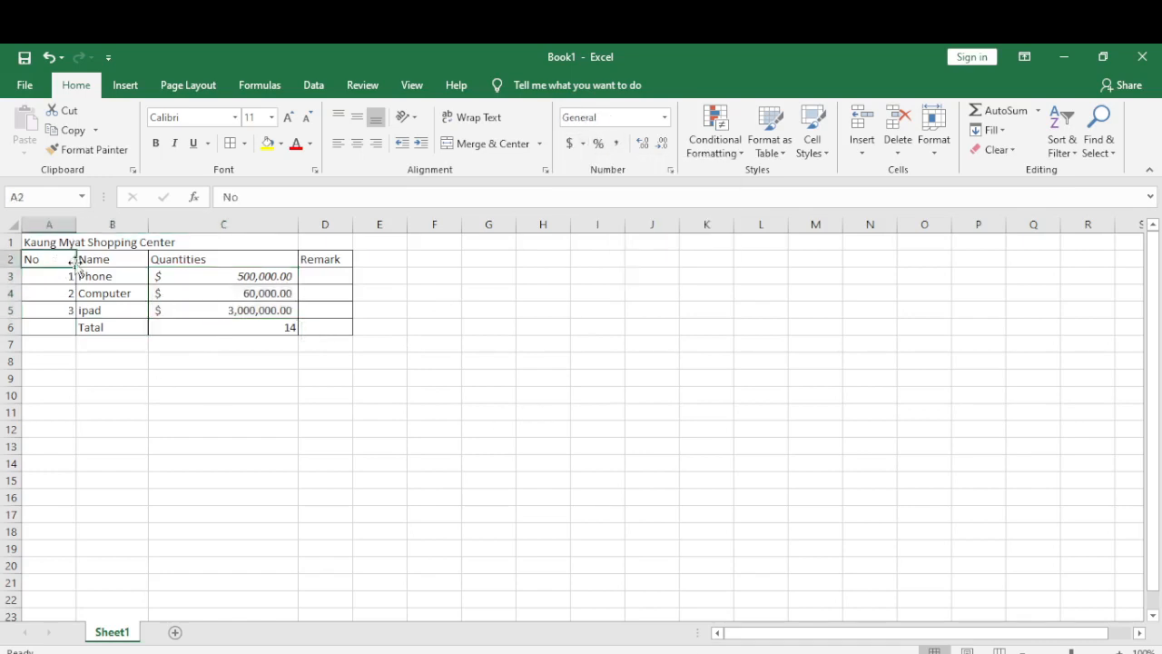